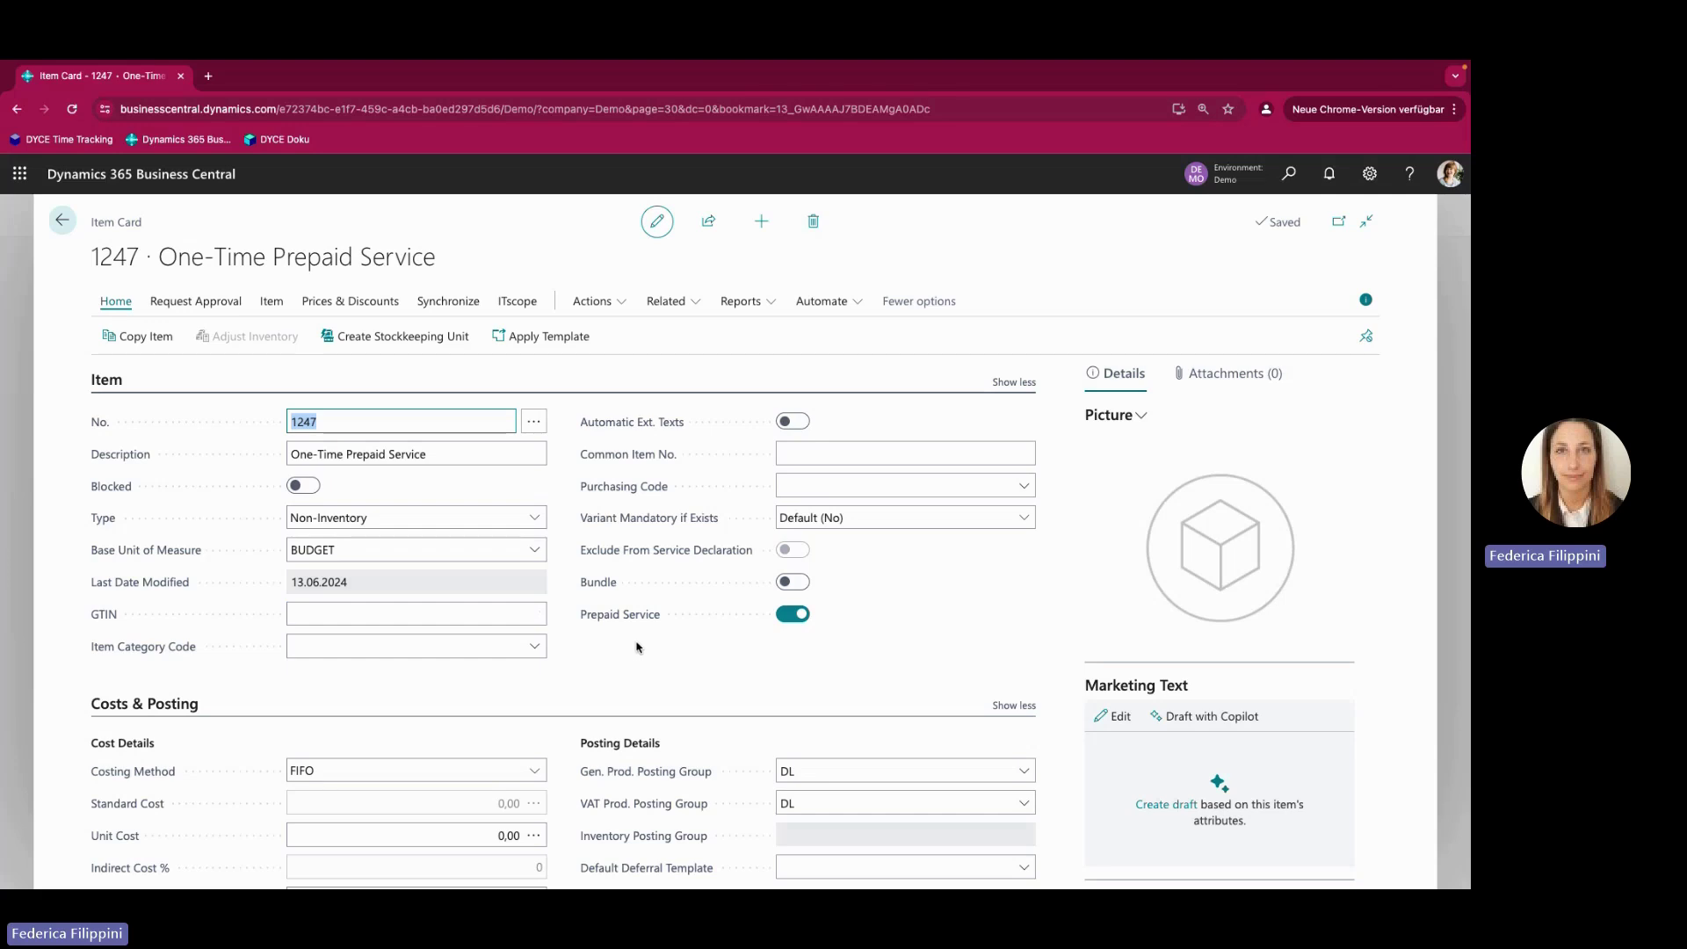
Review the One-Time Prepaid Service item's pricing settings and open the Consulting prepaid service VB000041 for Stiefel UG
{"action": "scroll", "coordinate": [627, 646], "scroll_direction": "down", "scroll_amount": 3}
{"action": "scroll", "coordinate": [637, 642], "scroll_direction": "down", "scroll_amount": 3}
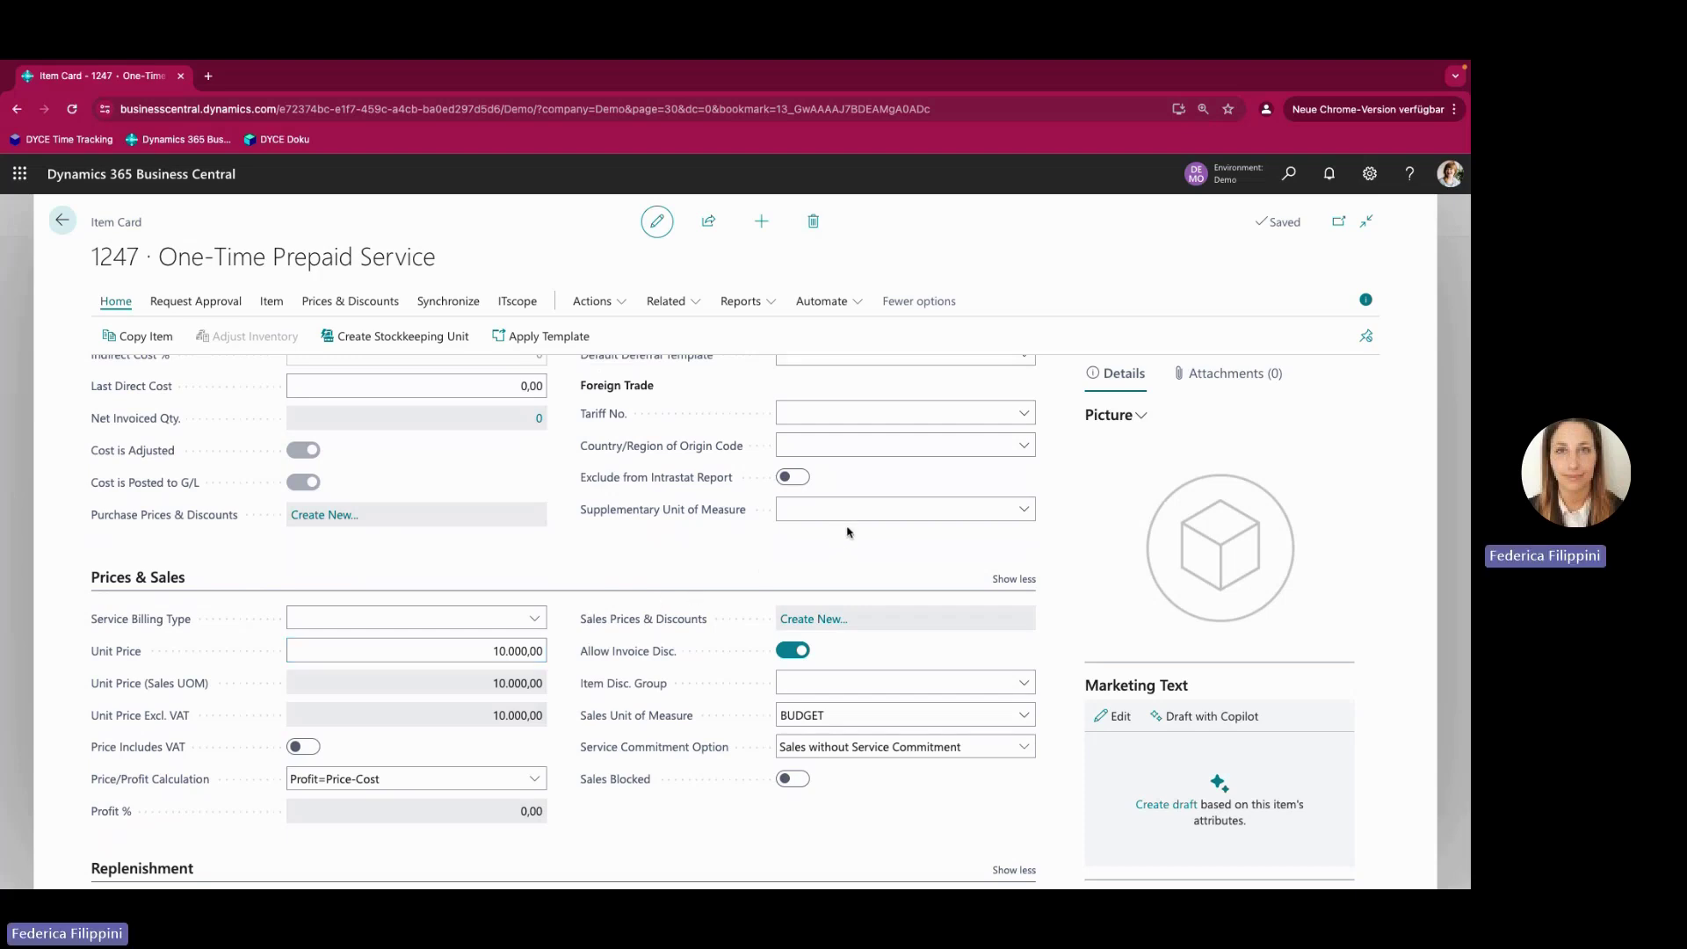
{"action": "left_click", "coordinate": [1289, 173]}
{"action": "type", "text": "prepai"}
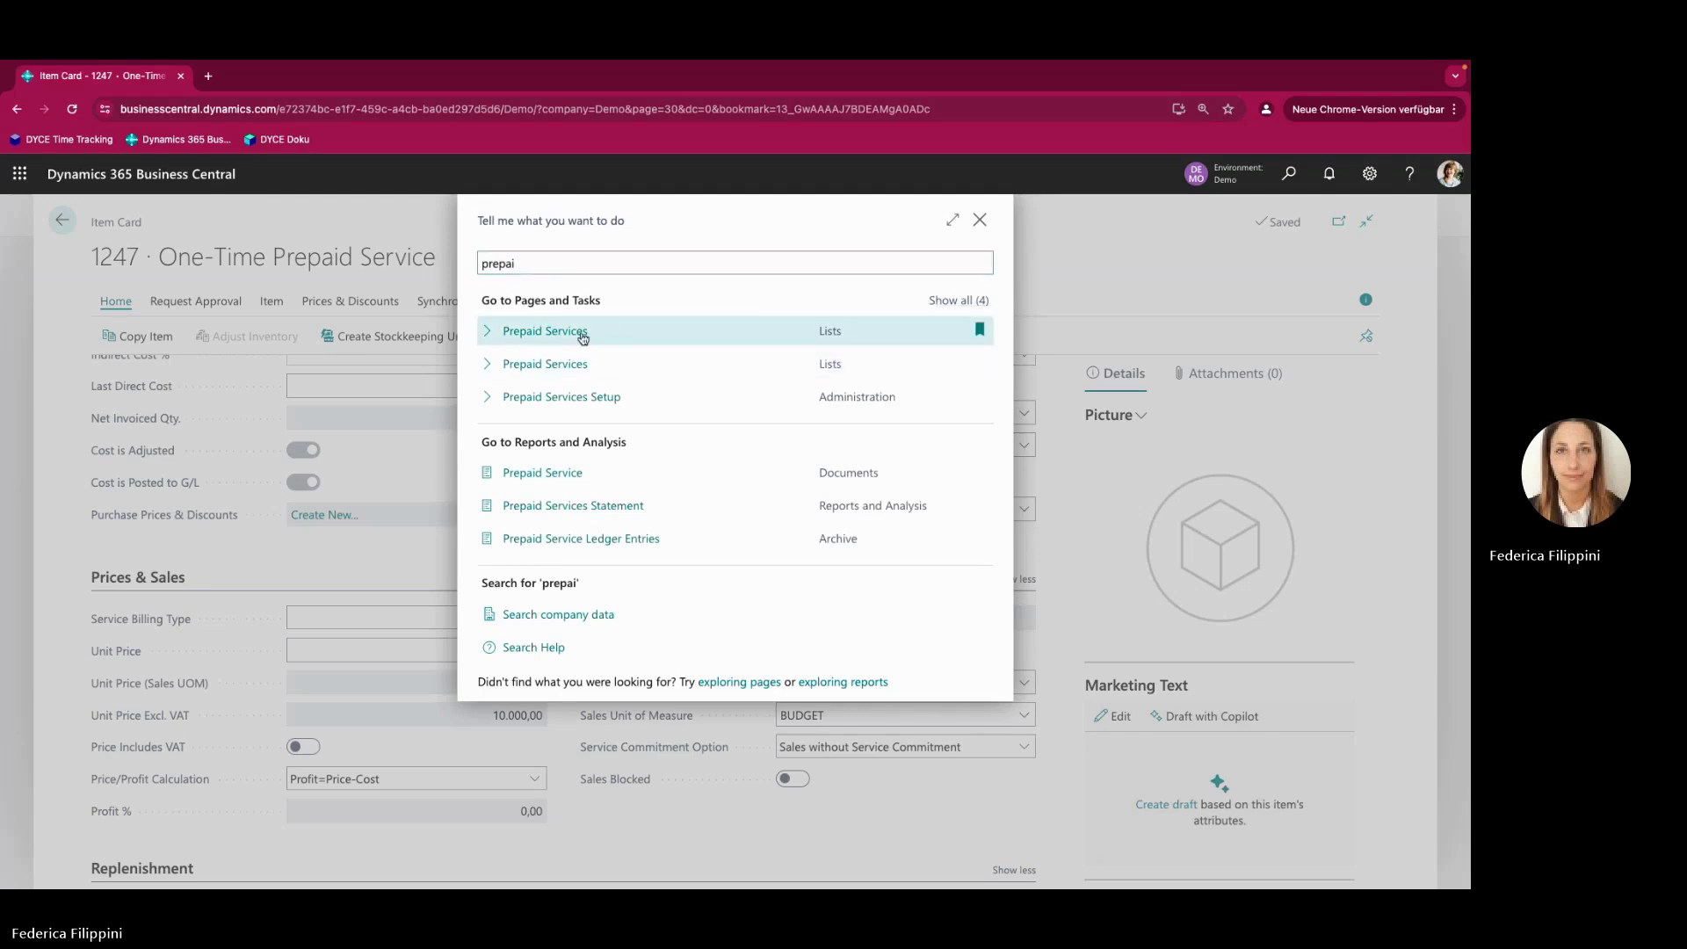
{"action": "left_click", "coordinate": [583, 334]}
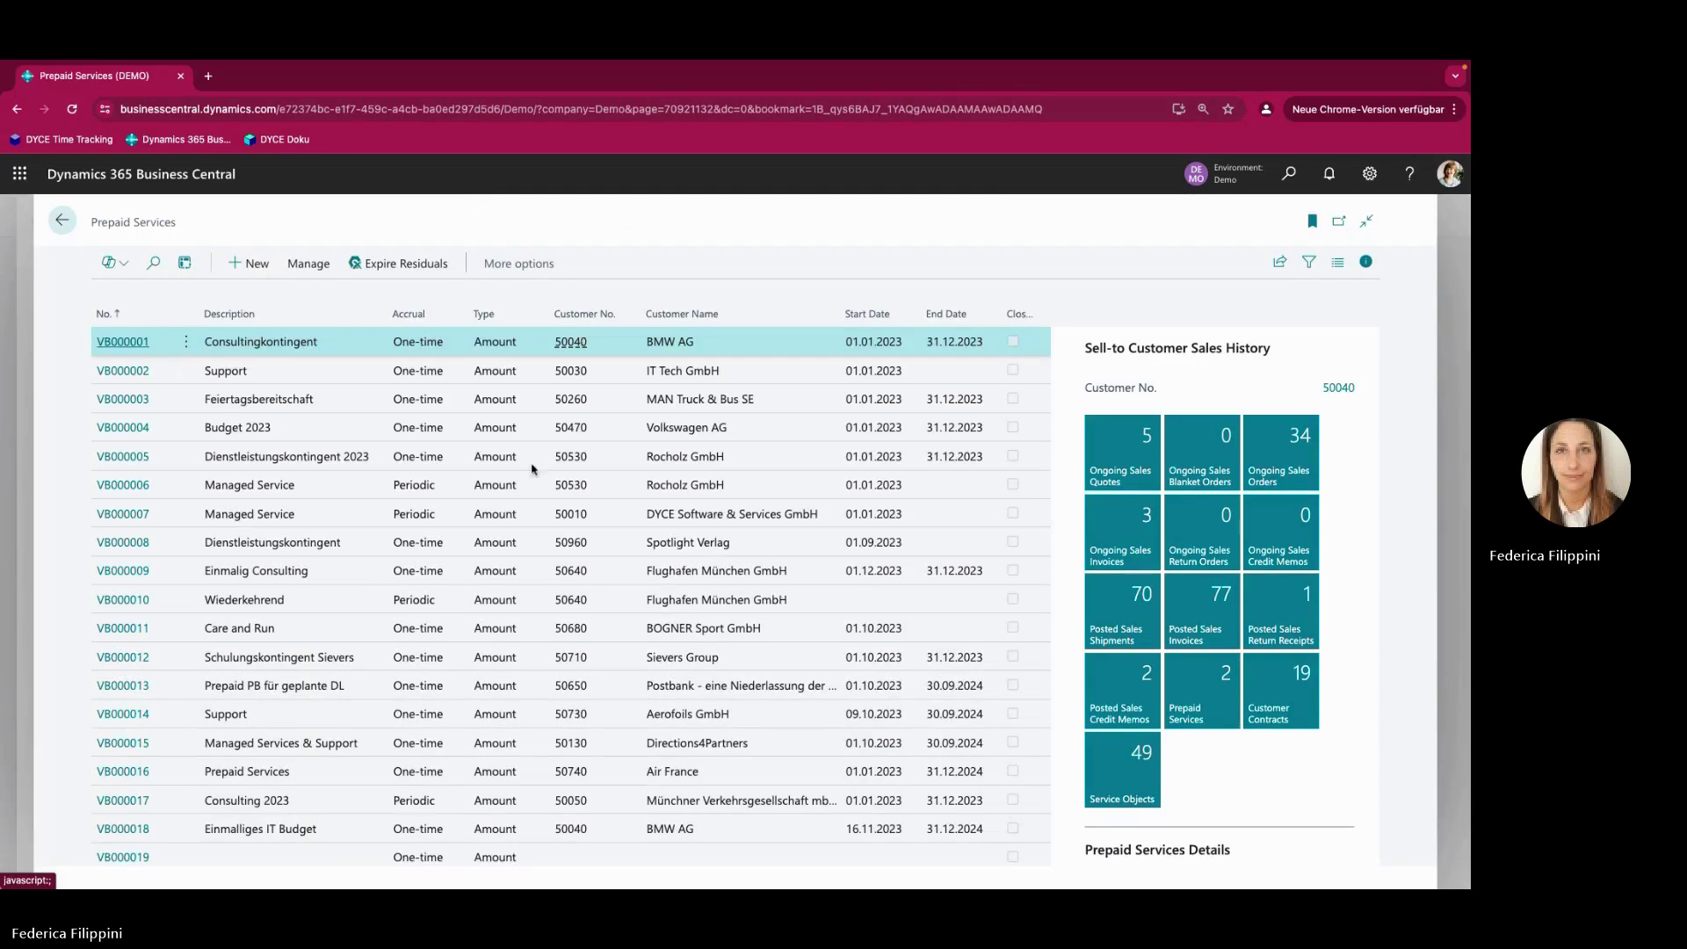
{"action": "scroll", "coordinate": [510, 631], "scroll_direction": "down", "scroll_amount": 4}
{"action": "scroll", "coordinate": [510, 630], "scroll_direction": "down", "scroll_amount": 3}
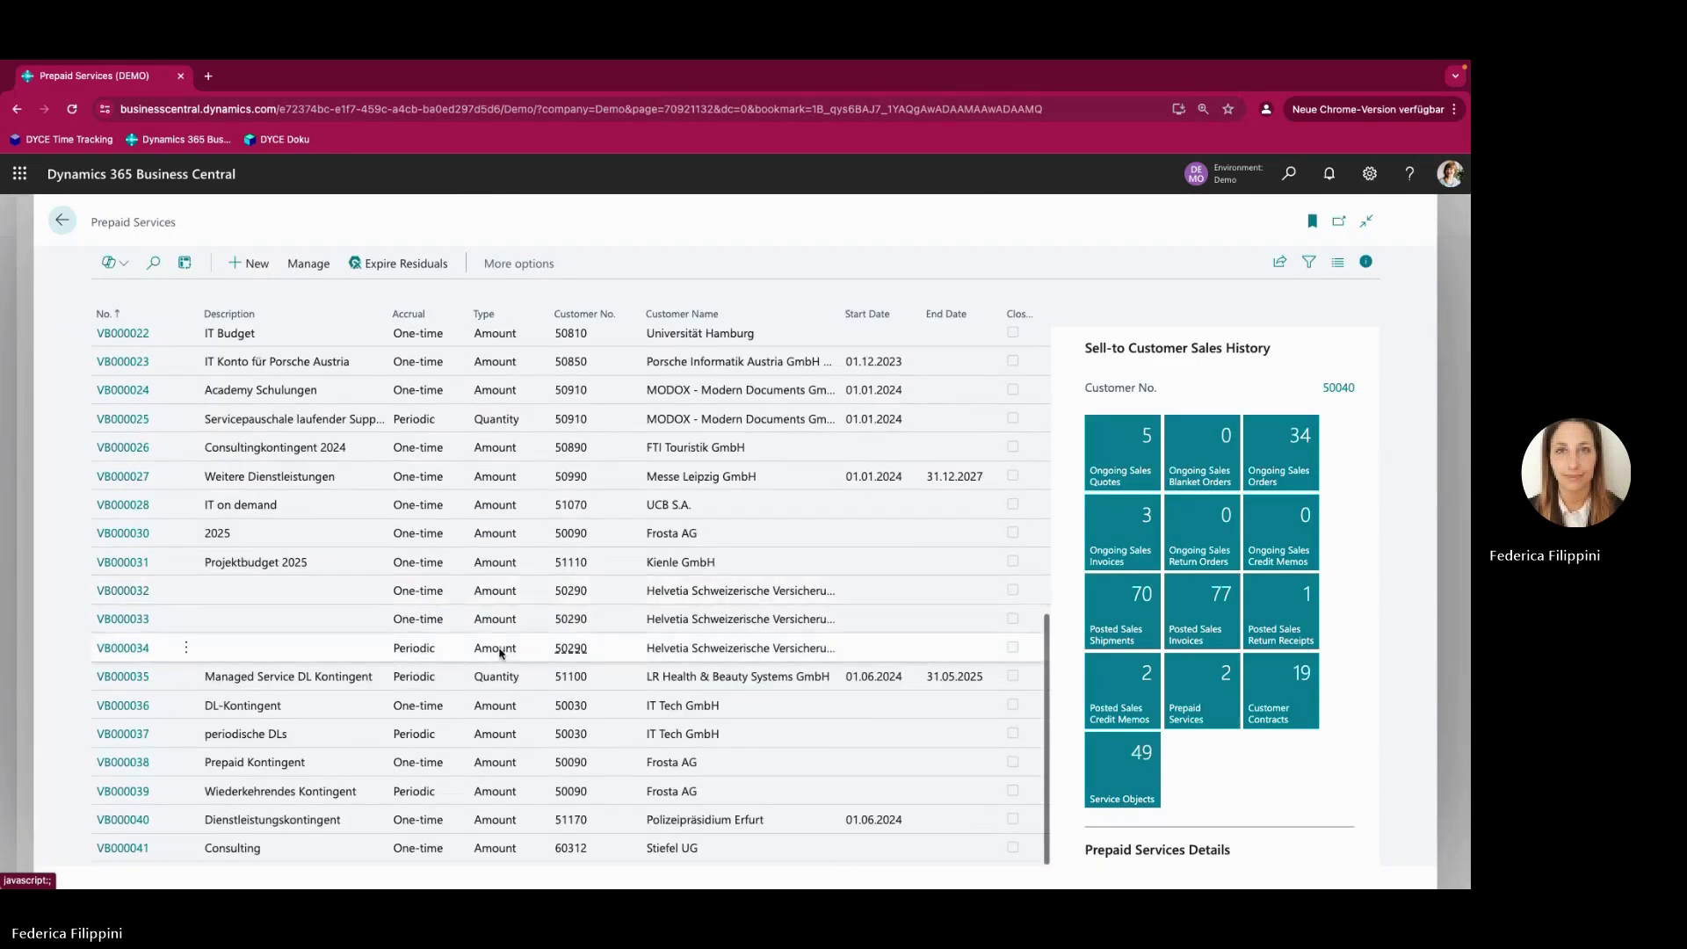
{"action": "left_click", "coordinate": [119, 849]}
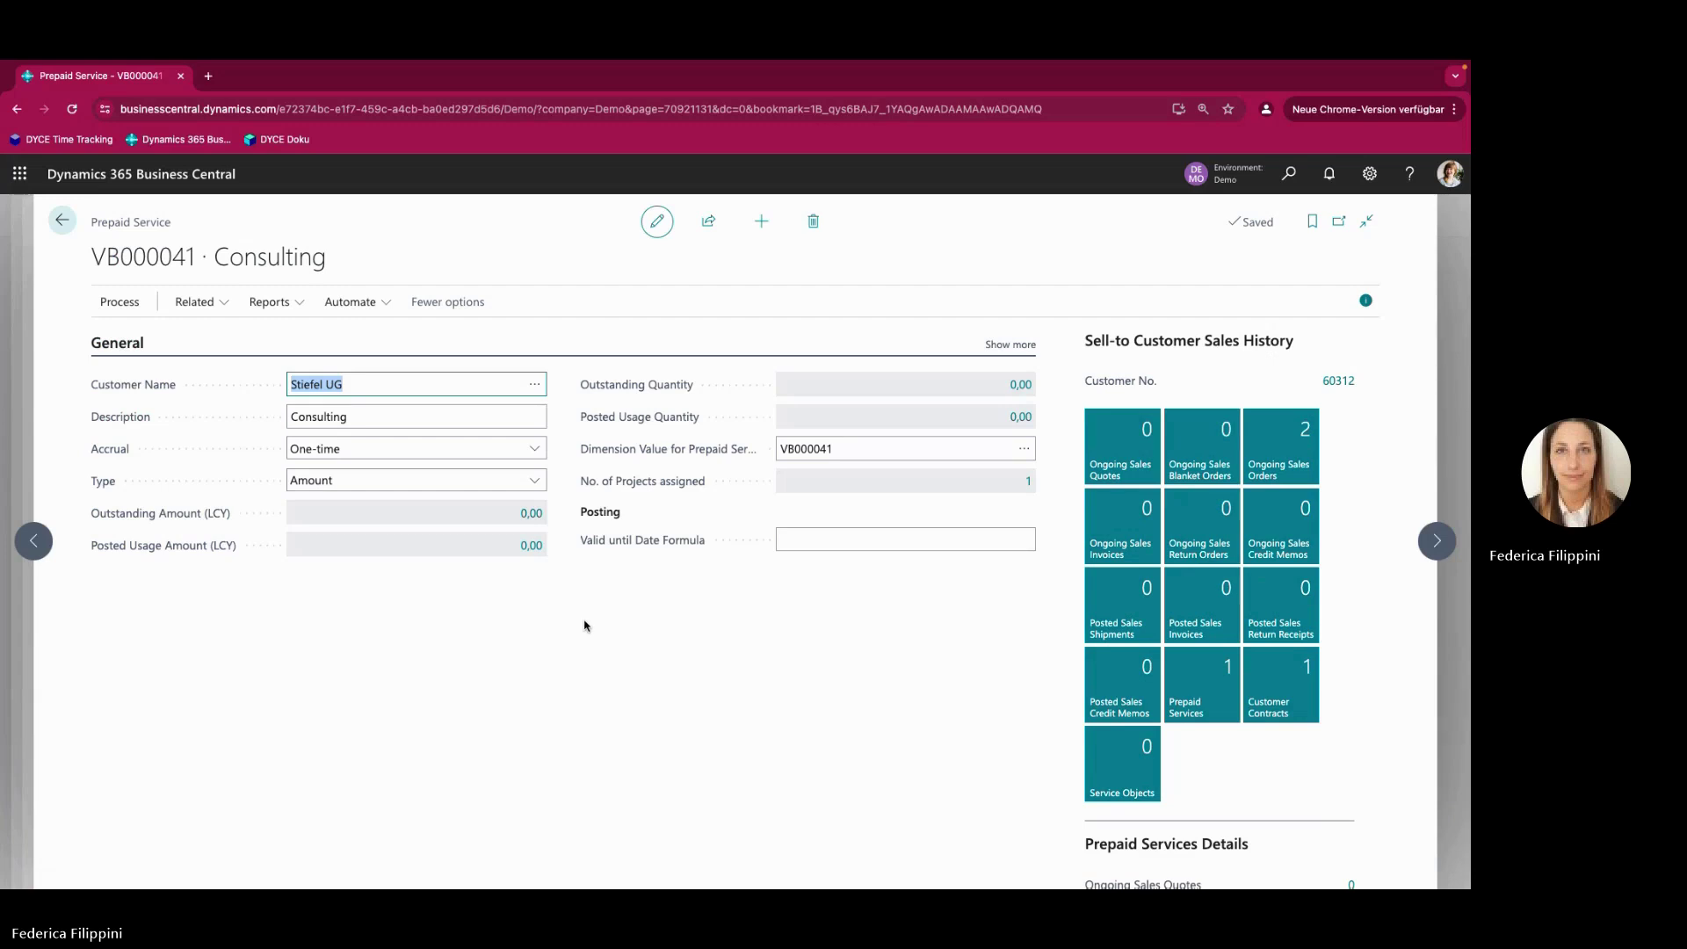
{"action": "left_click", "coordinate": [585, 626]}
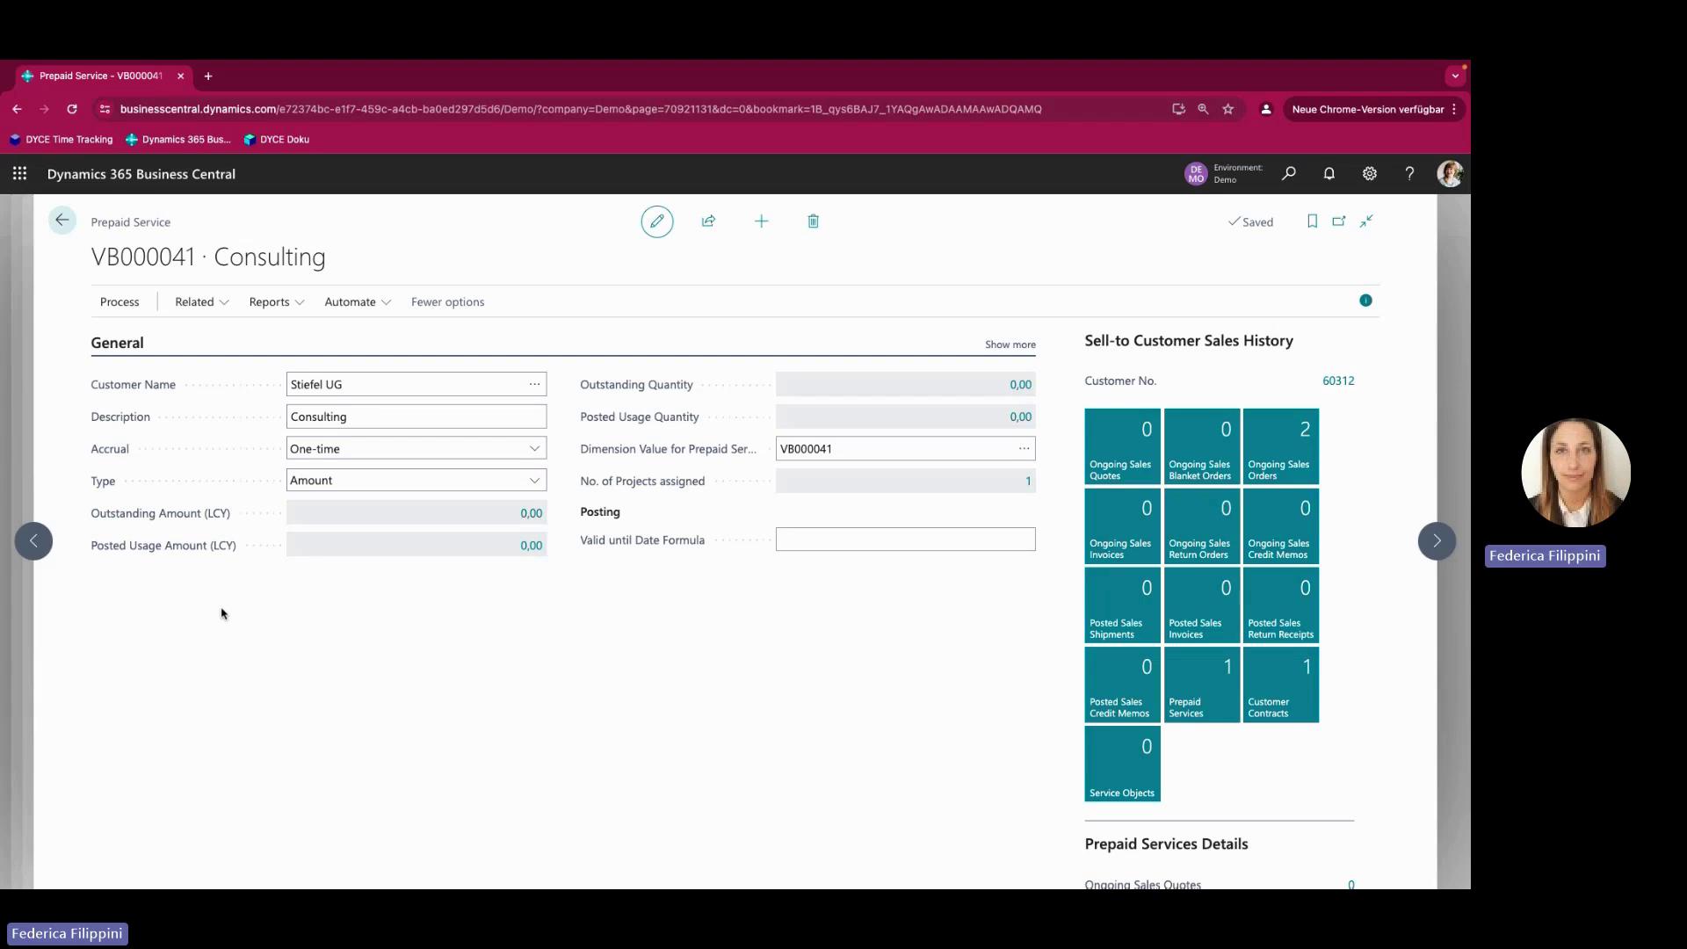
Check the prepaid service's Accrual options, keeping One-time, and view the projects assigned to it
{"action": "left_click", "coordinate": [359, 449]}
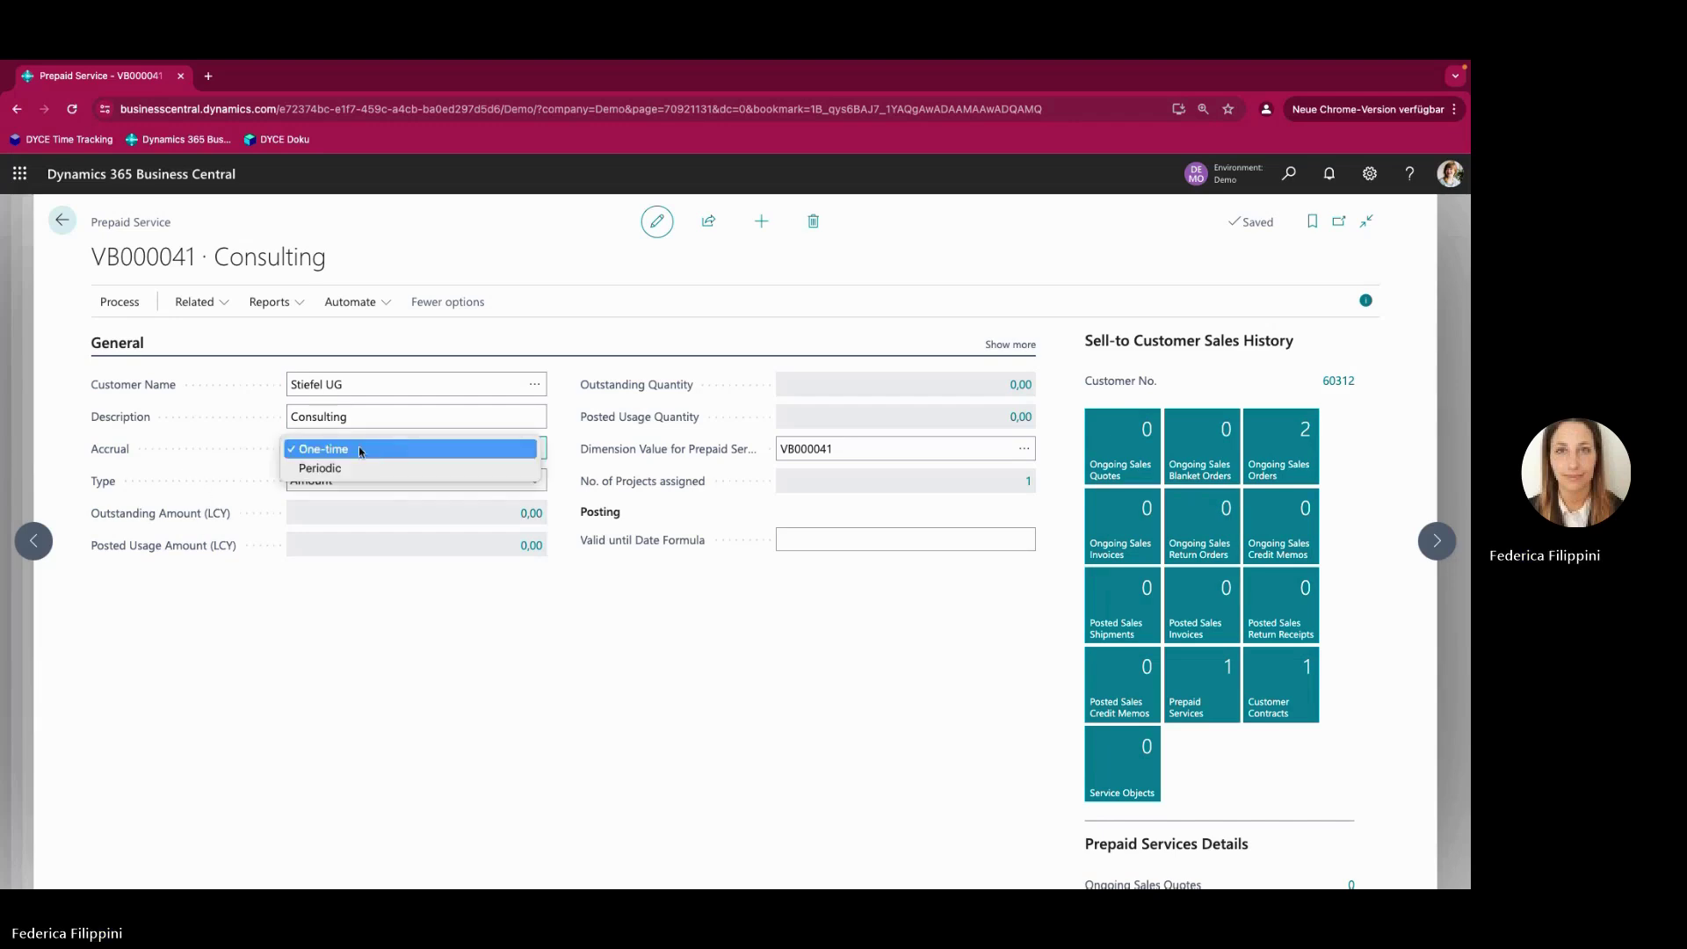
{"action": "left_click", "coordinate": [339, 451]}
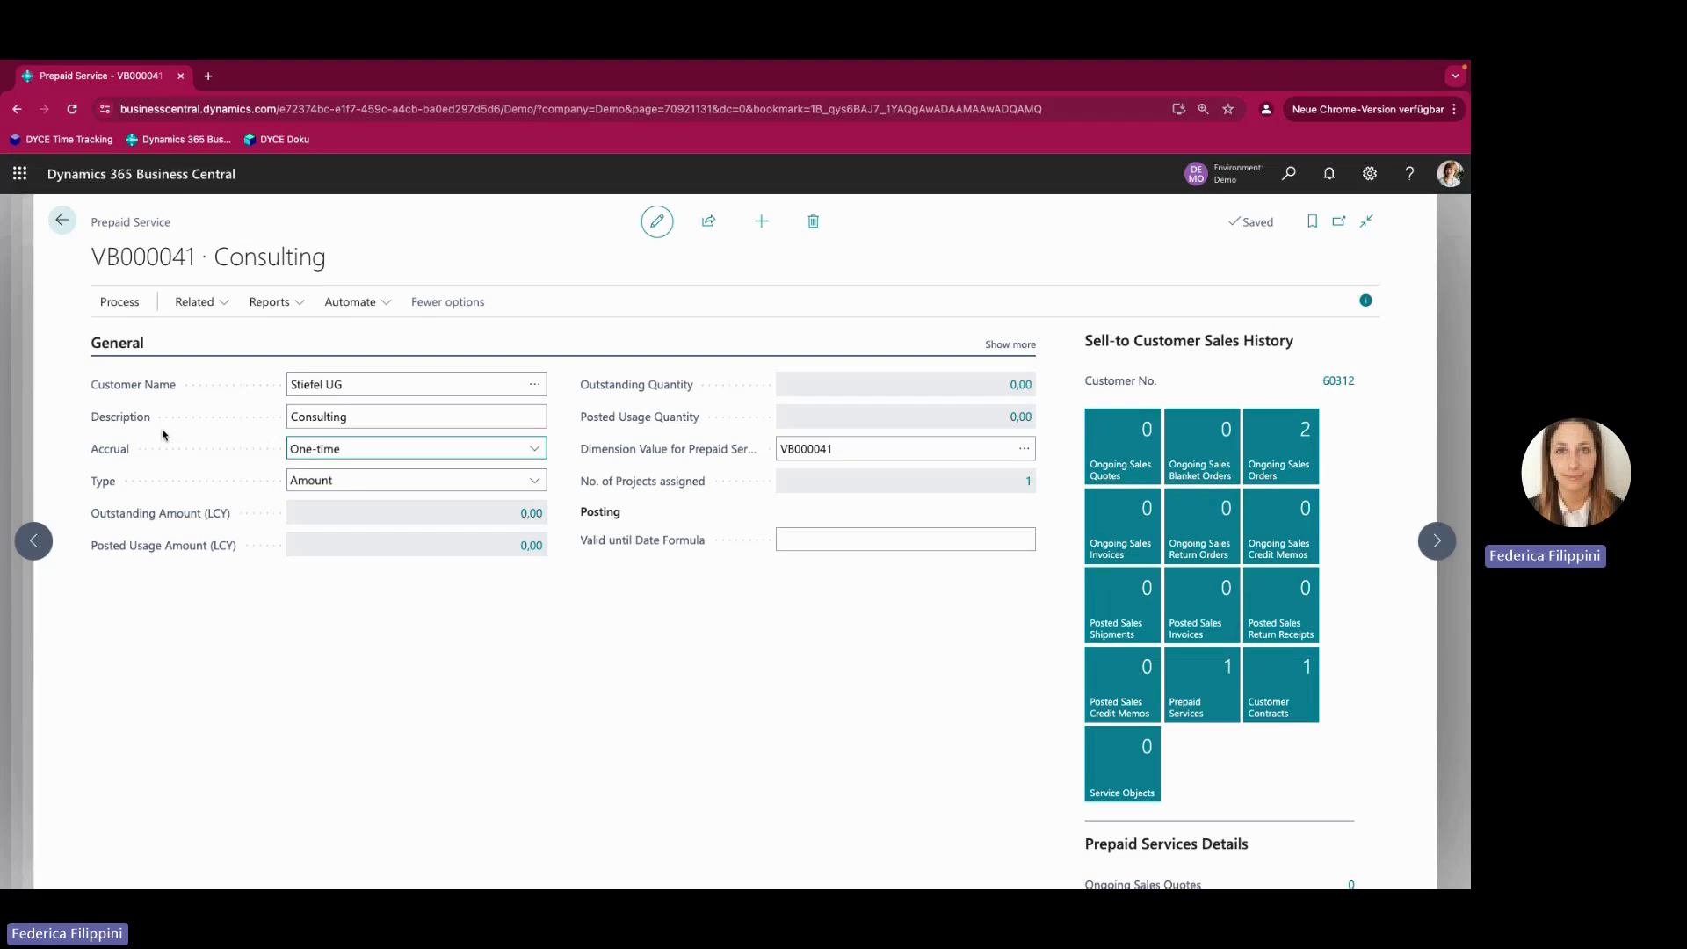
{"action": "left_click", "coordinate": [1030, 485]}
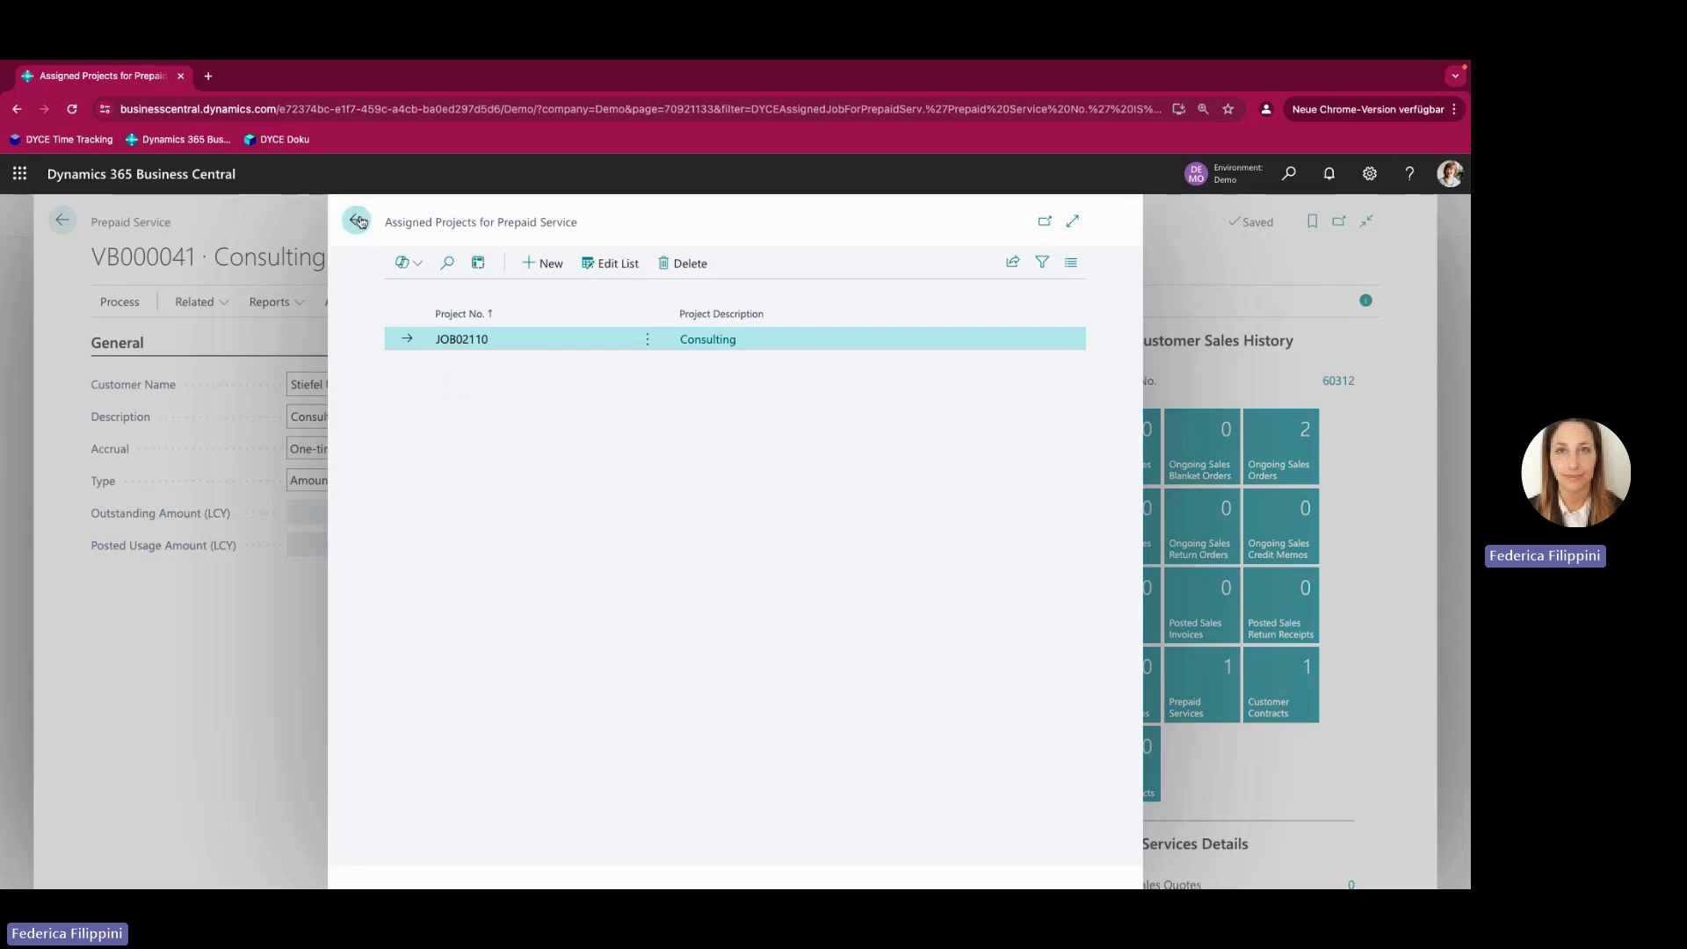
{"action": "left_click", "coordinate": [358, 221]}
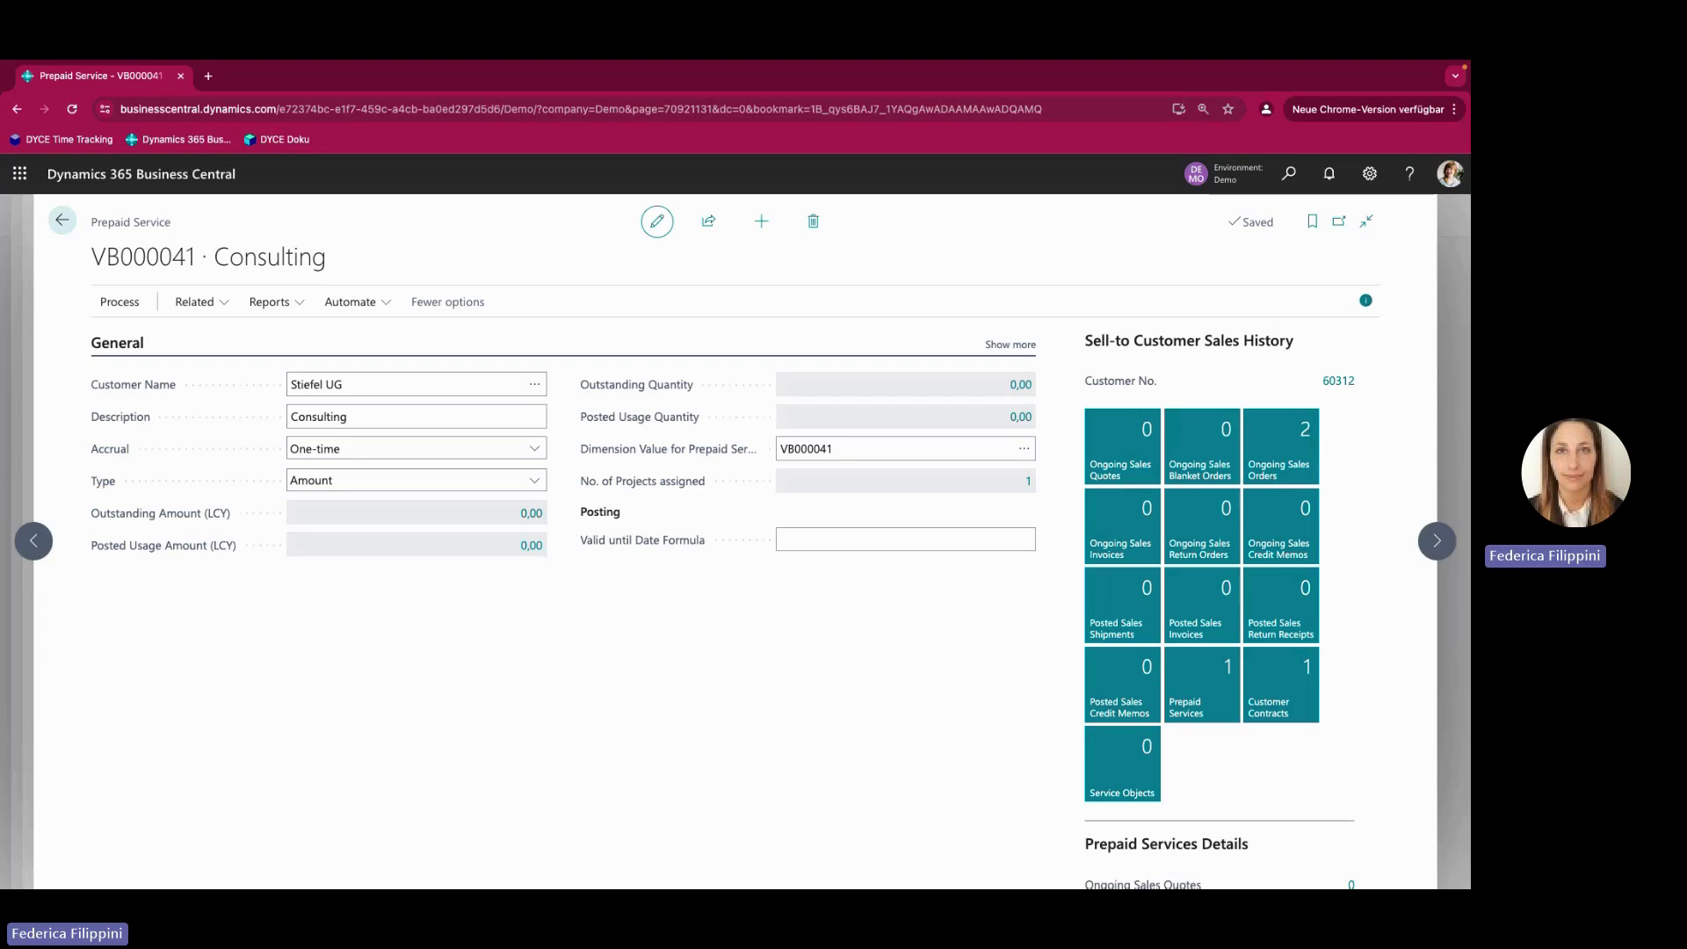
Search the Sales Orders list for "stief" and open Stiefel UG's order with the amount 10.000,00
{"action": "left_click", "coordinate": [1291, 174]}
{"action": "type", "text": "sales order"}
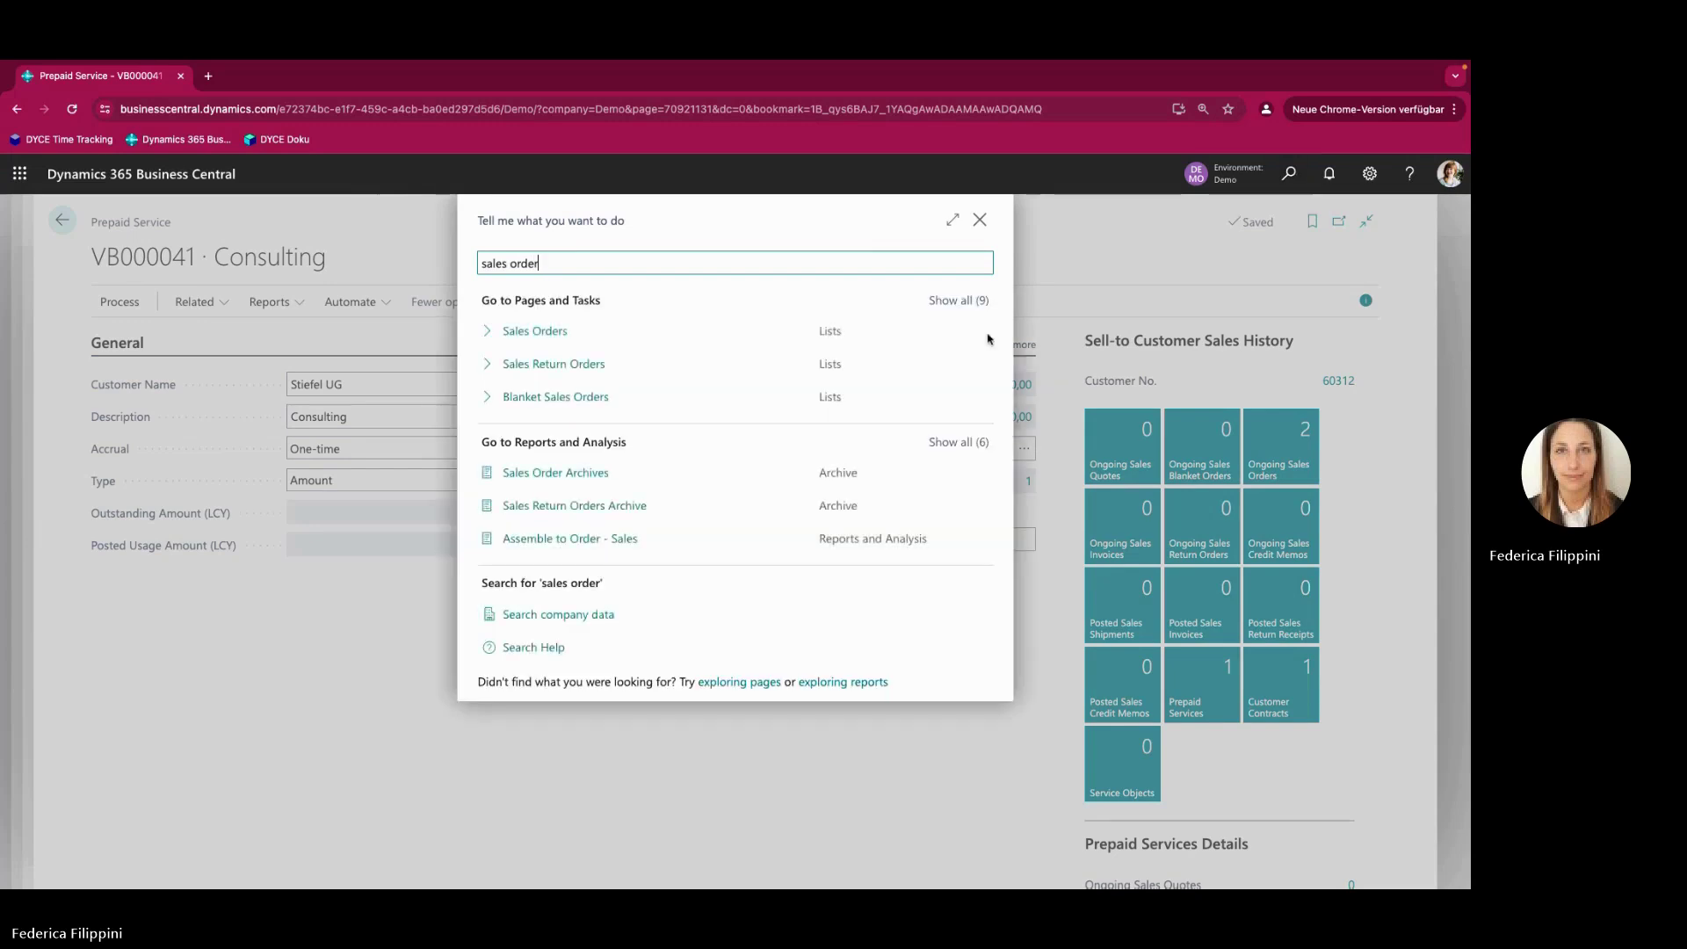
{"action": "left_click", "coordinate": [535, 331]}
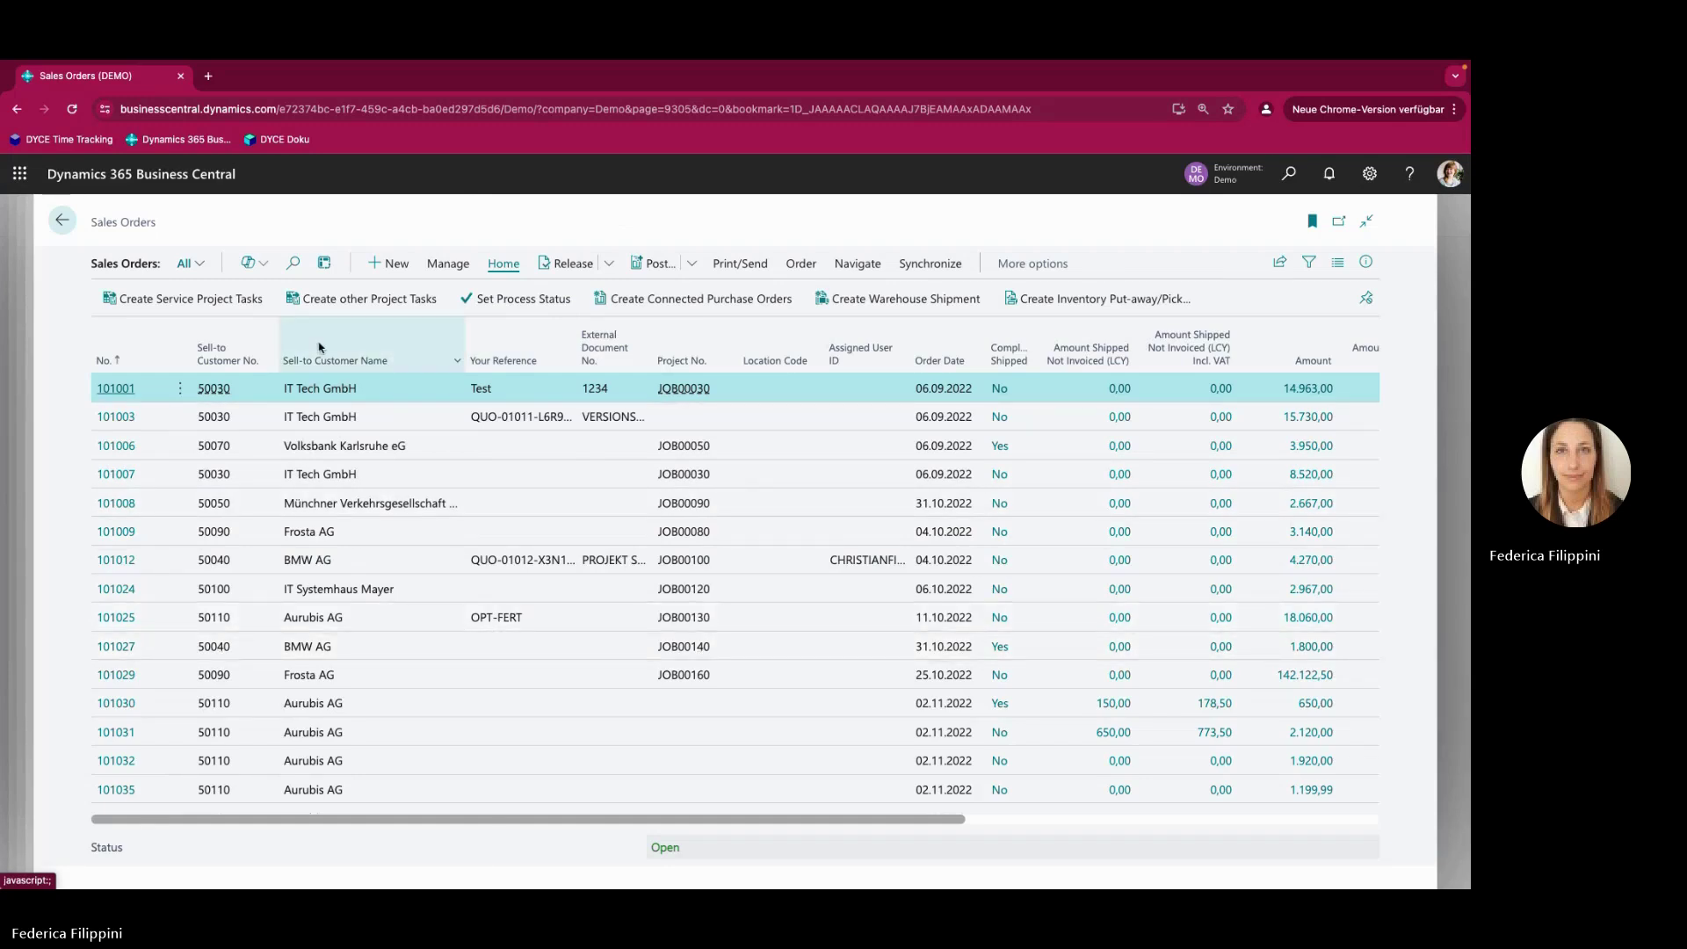
{"action": "left_click", "coordinate": [297, 274]}
{"action": "type", "text": "stief"}
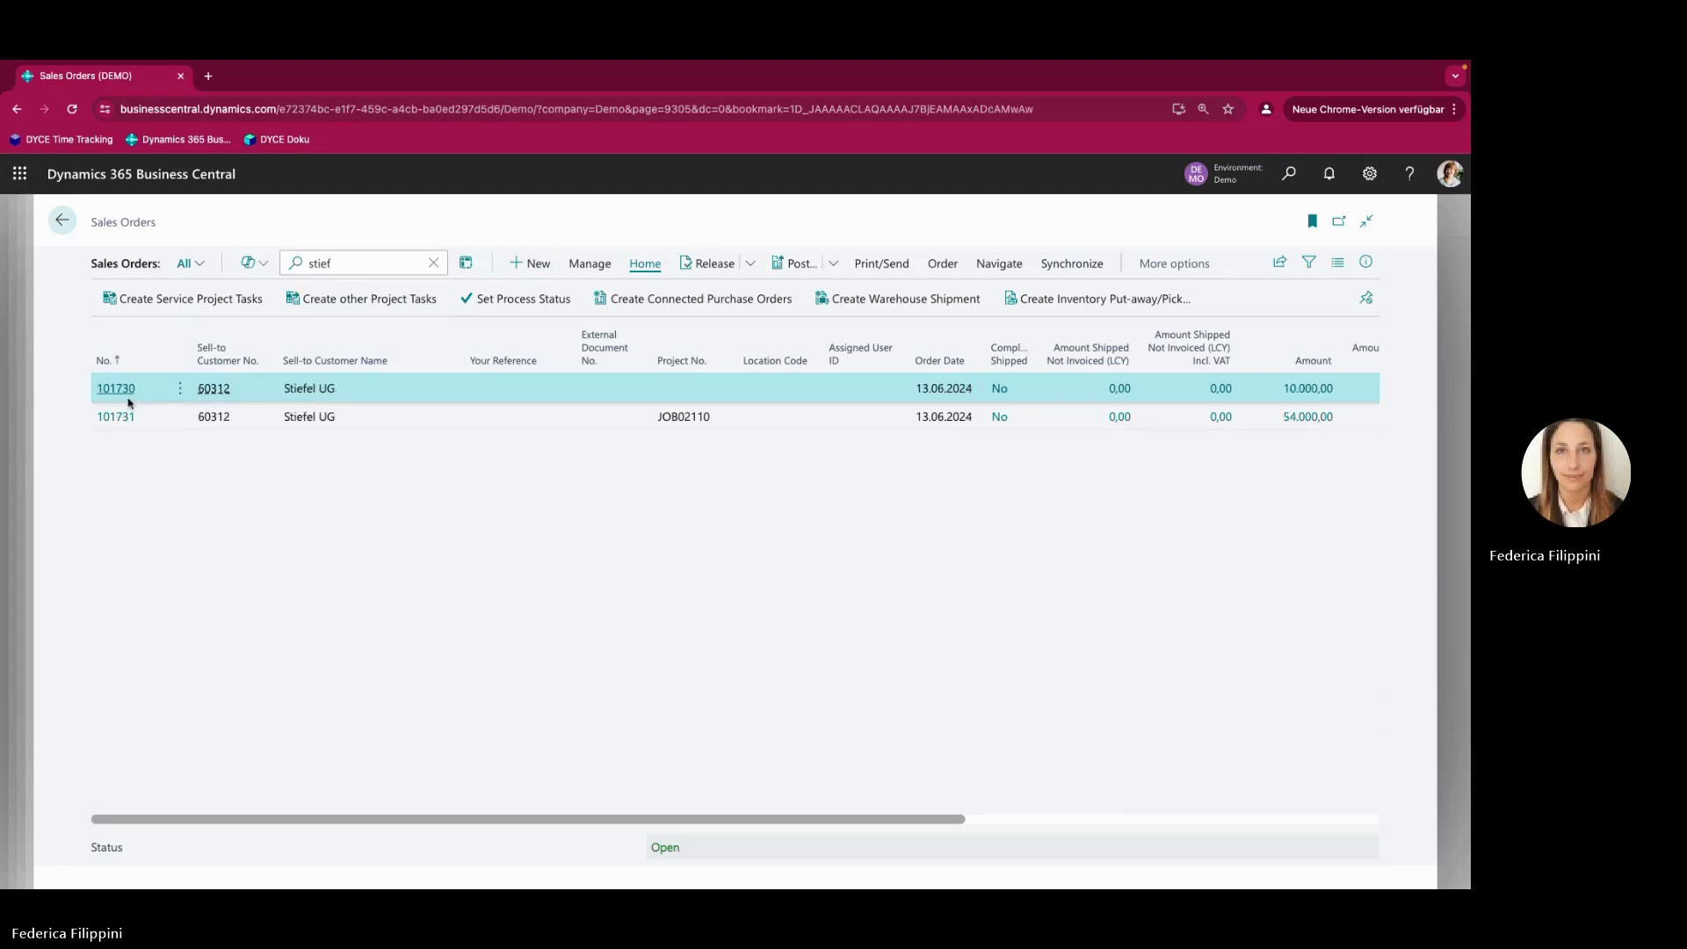
{"action": "left_click", "coordinate": [116, 389]}
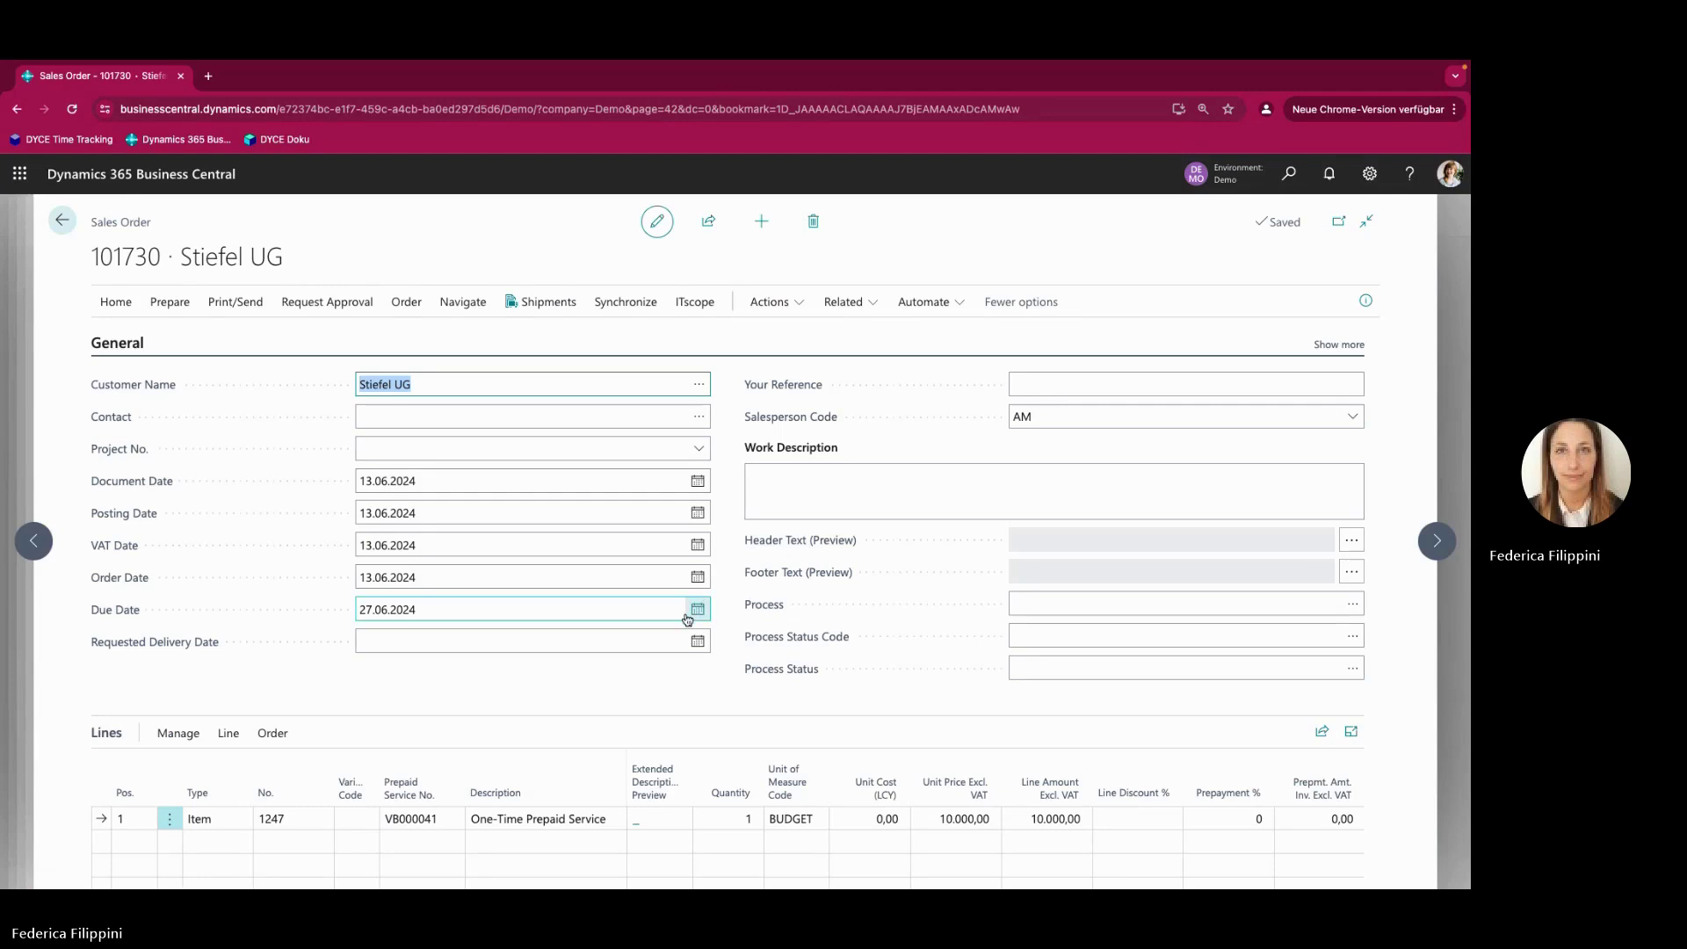
Assign the Consulting project JOB02110 to the prepaid service sales order, keeping the line prices
{"action": "scroll", "coordinate": [688, 619], "scroll_direction": "down", "scroll_amount": 2}
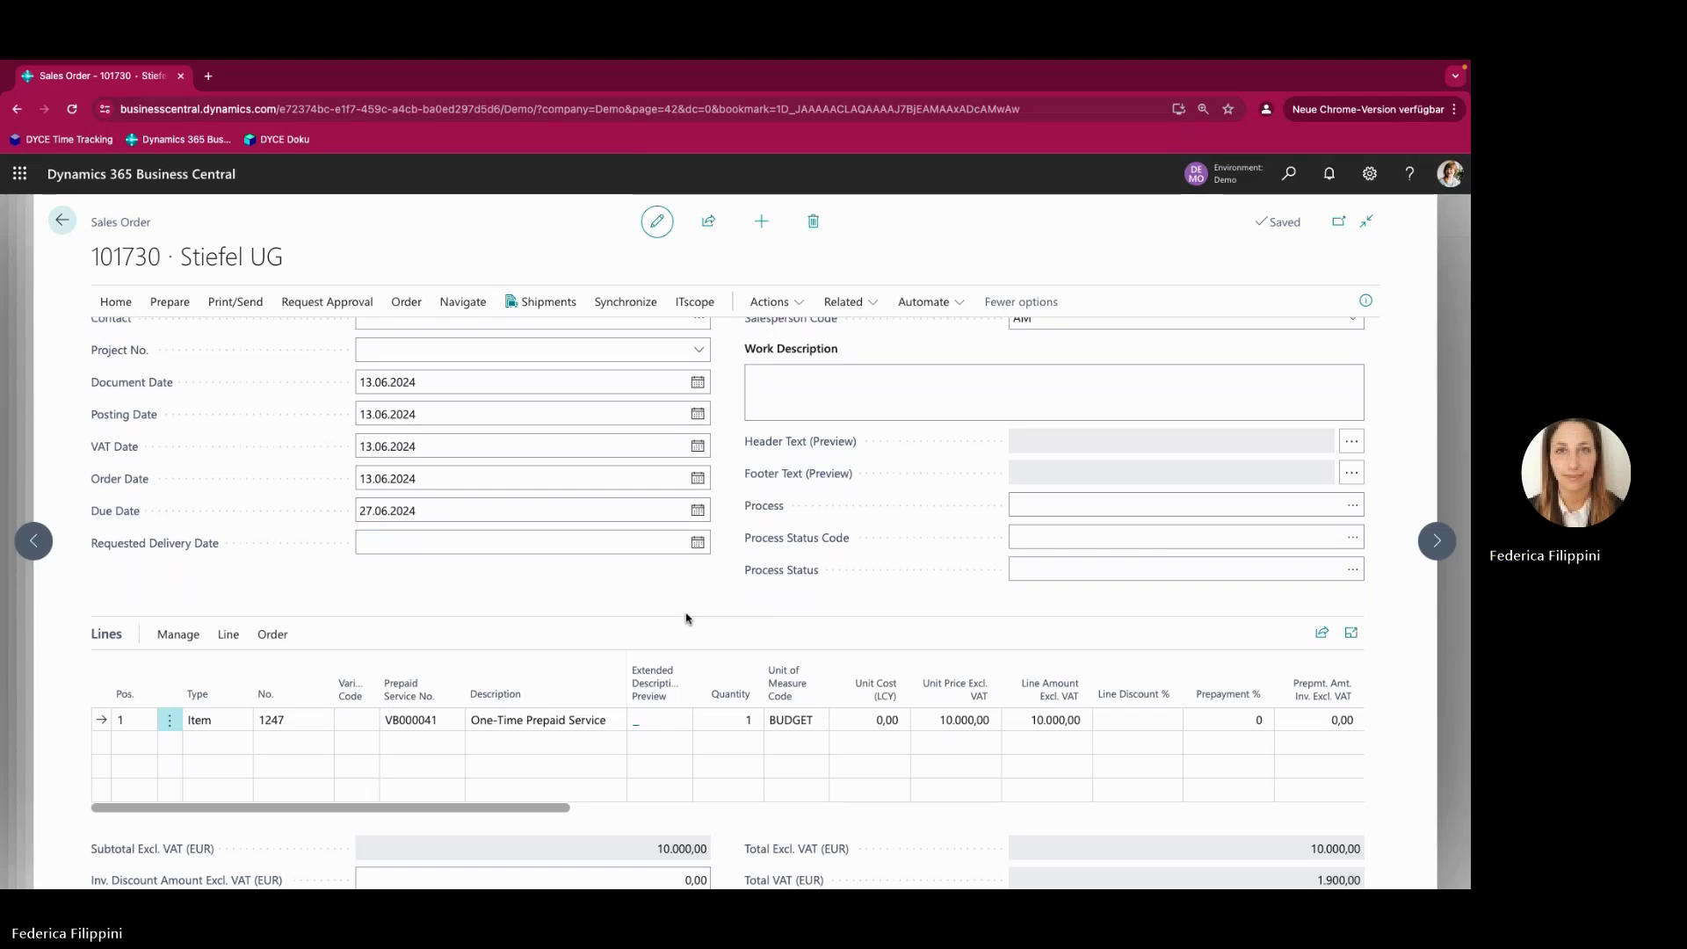
{"action": "scroll", "coordinate": [649, 613], "scroll_direction": "down", "scroll_amount": 1}
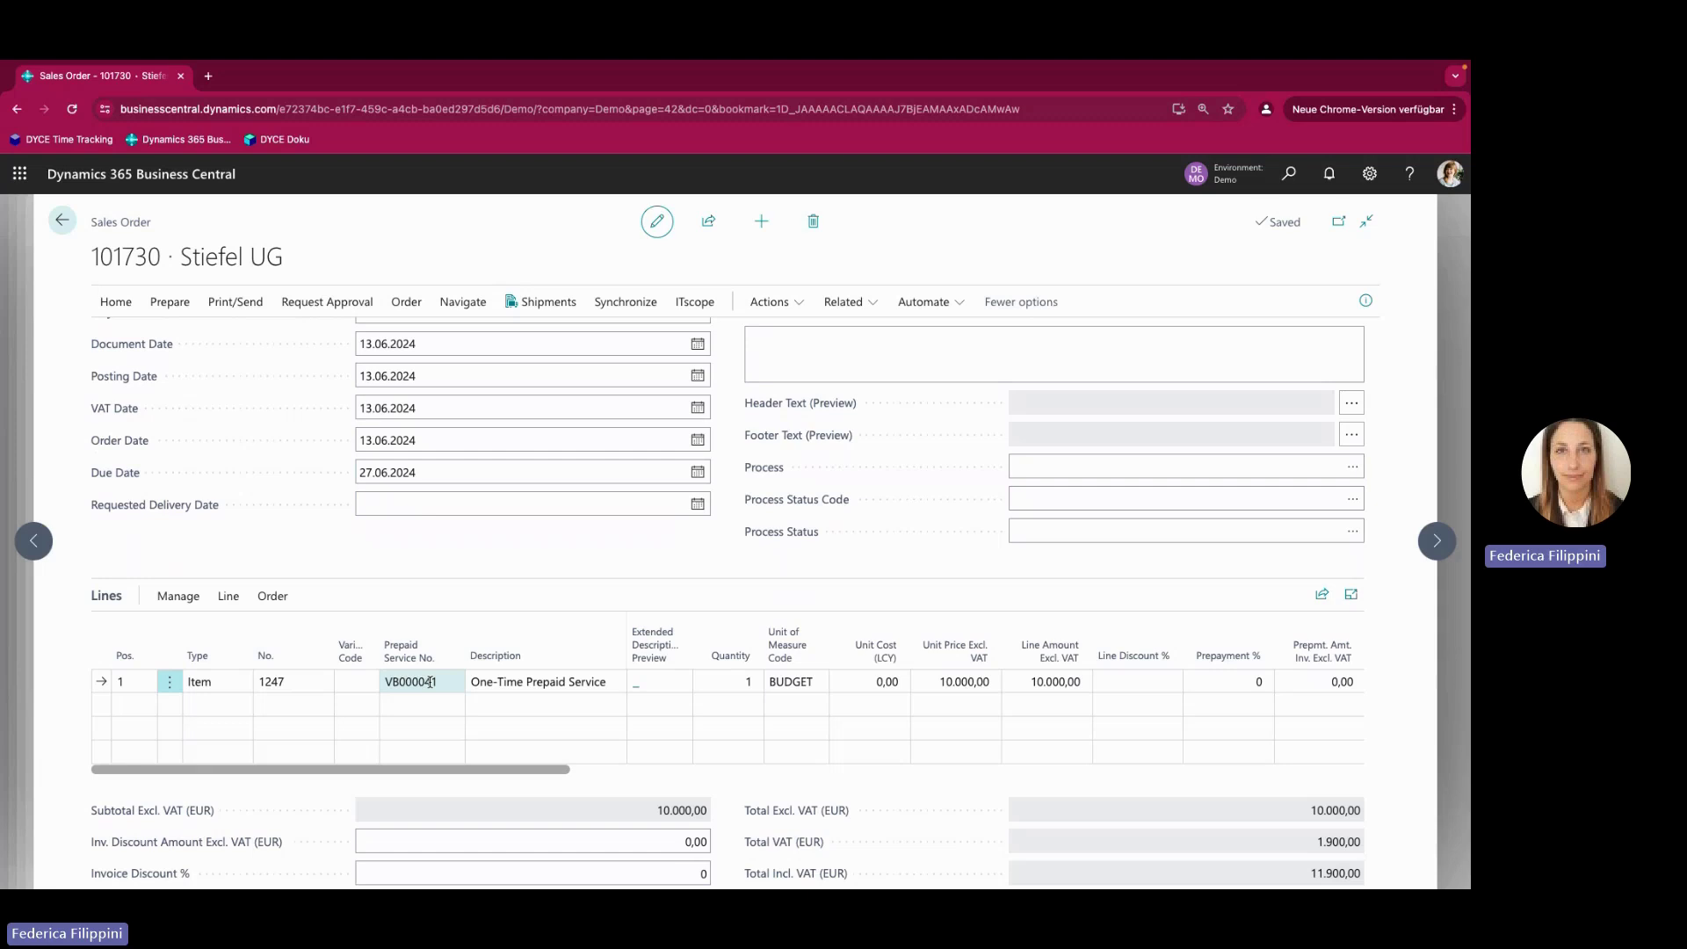
{"action": "scroll", "coordinate": [434, 582], "scroll_direction": "up", "scroll_amount": 3}
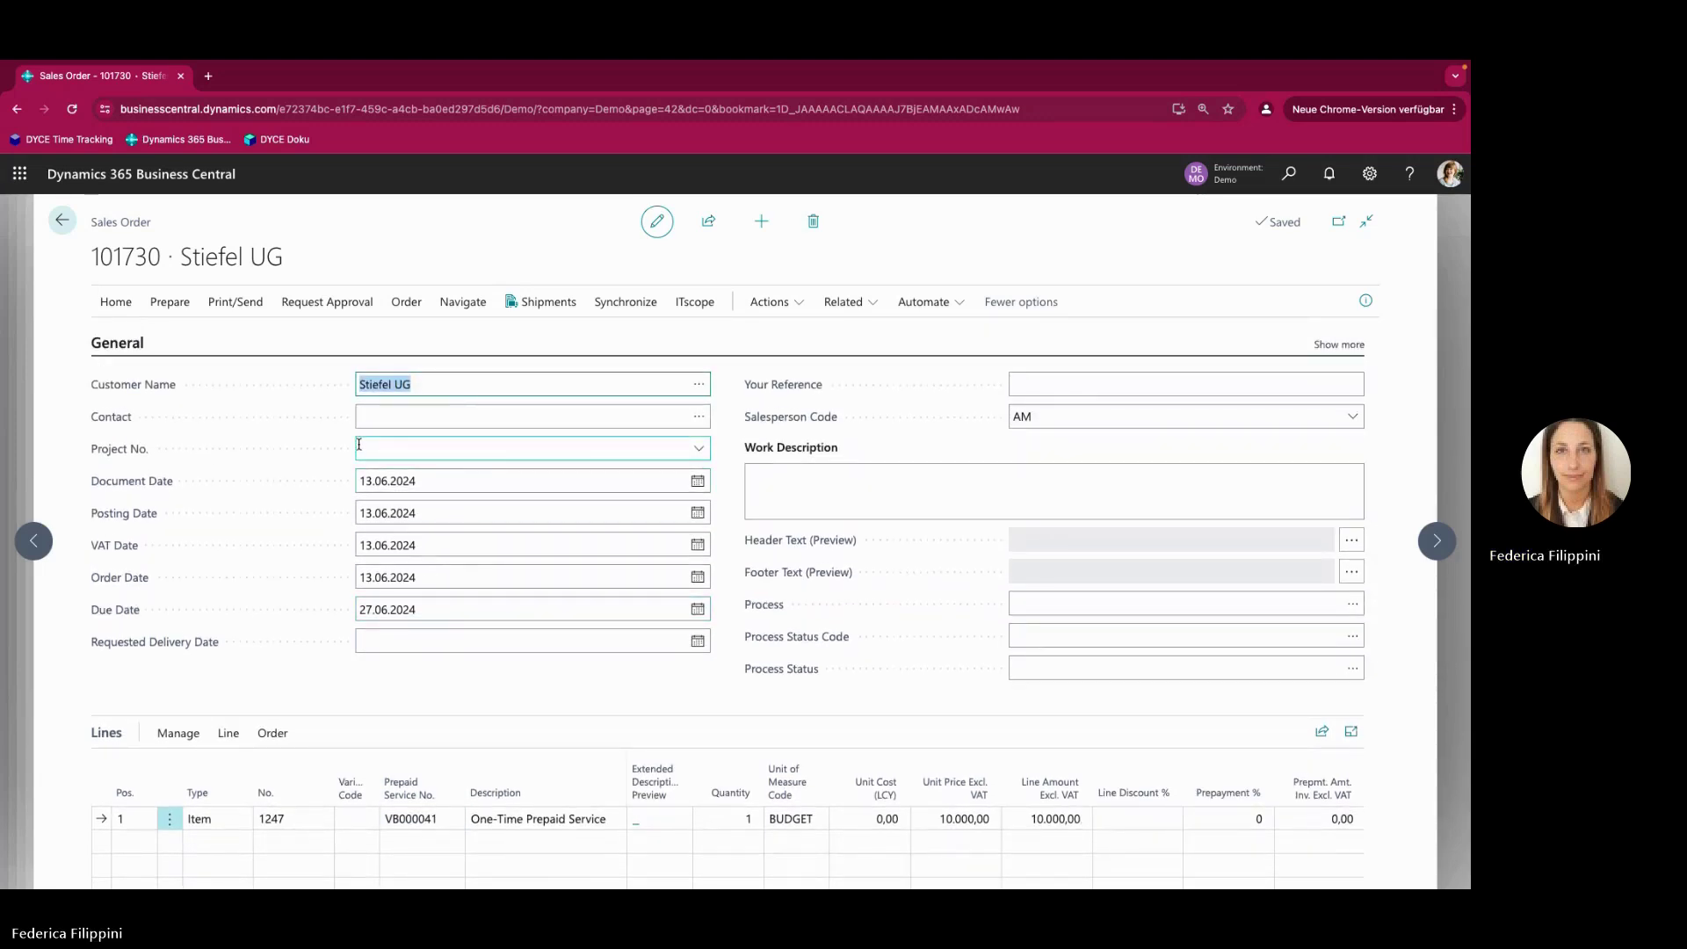
{"action": "left_click", "coordinate": [391, 445]}
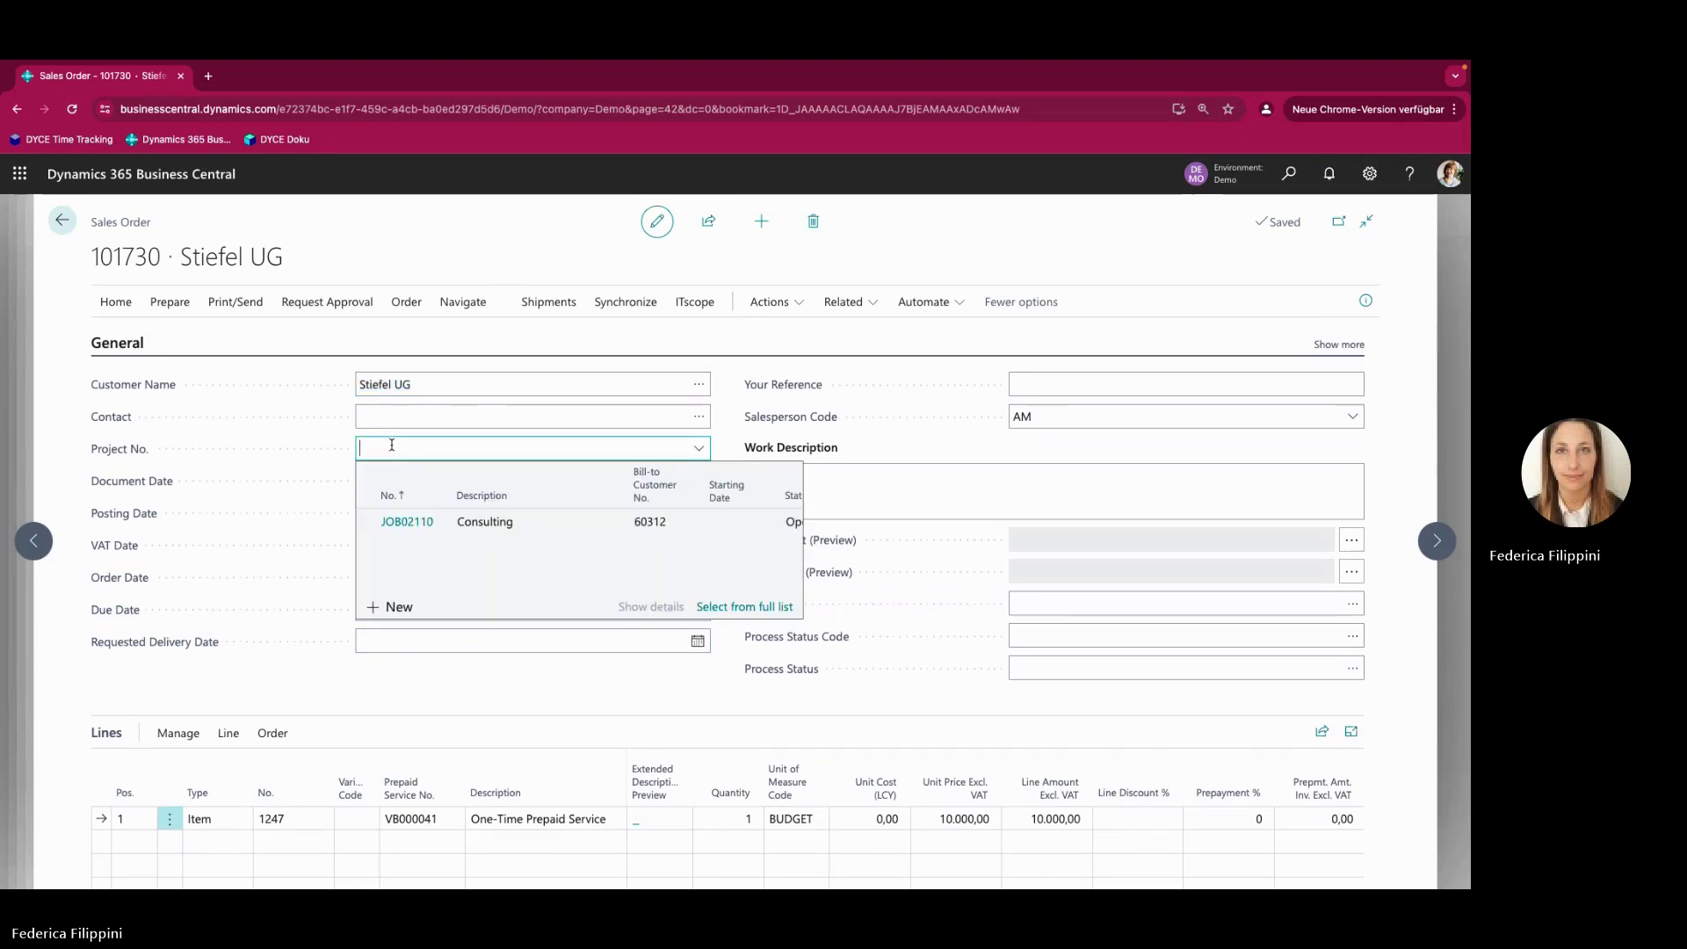
{"action": "left_click", "coordinate": [442, 523]}
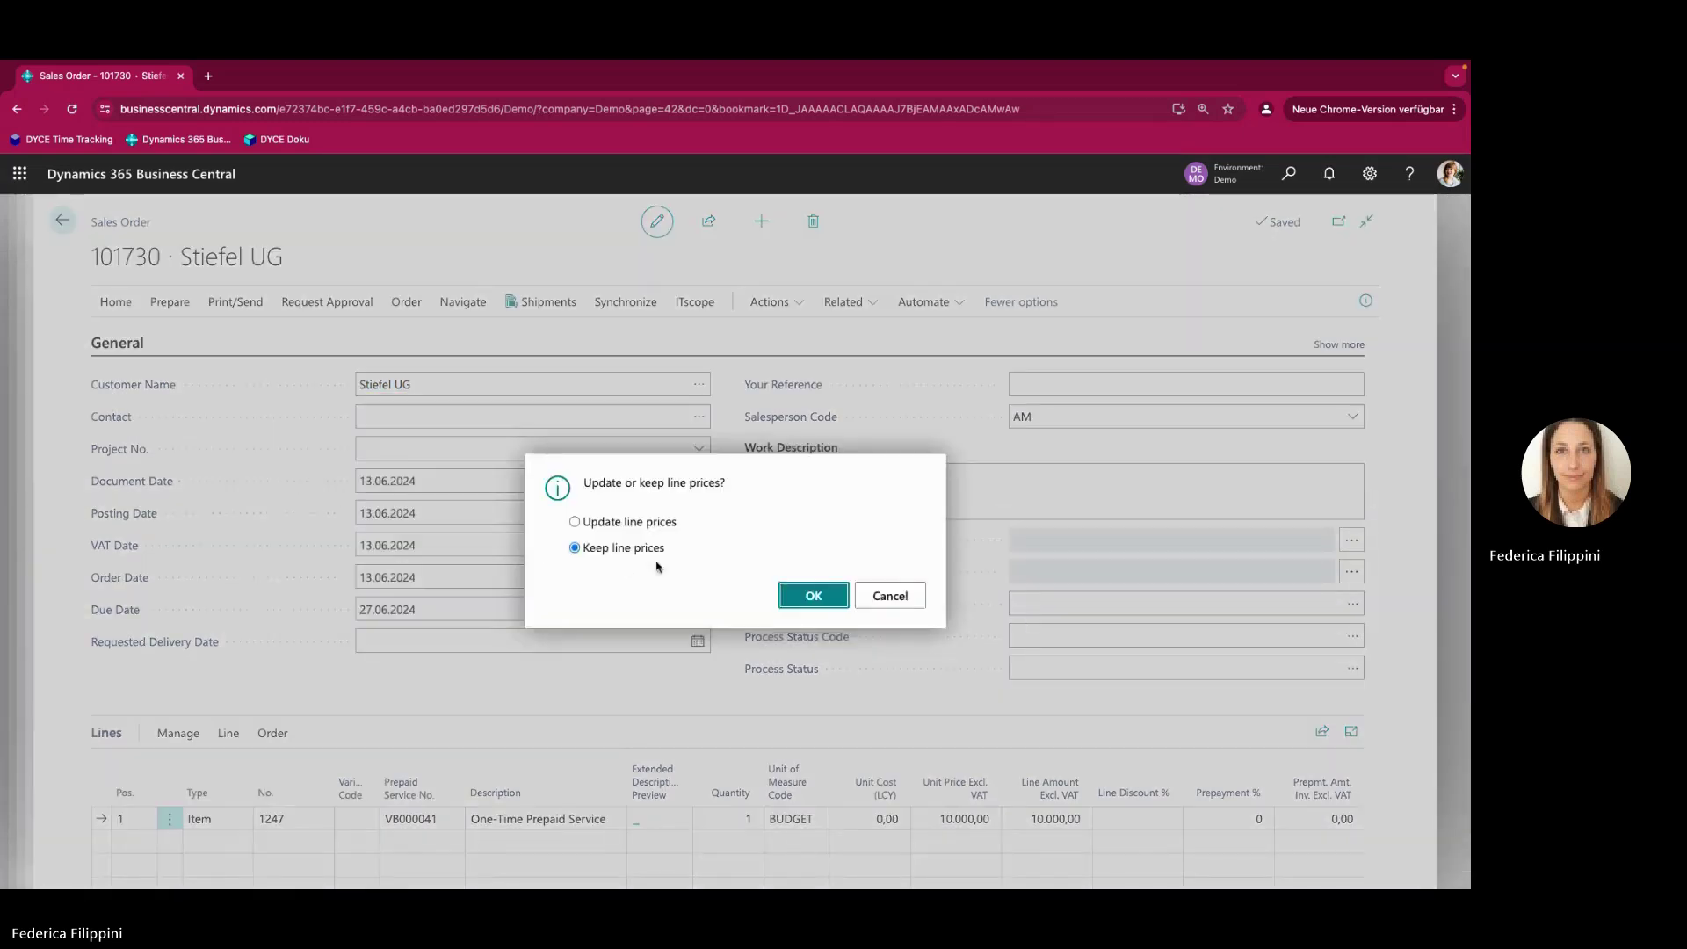
{"action": "left_click", "coordinate": [814, 598]}
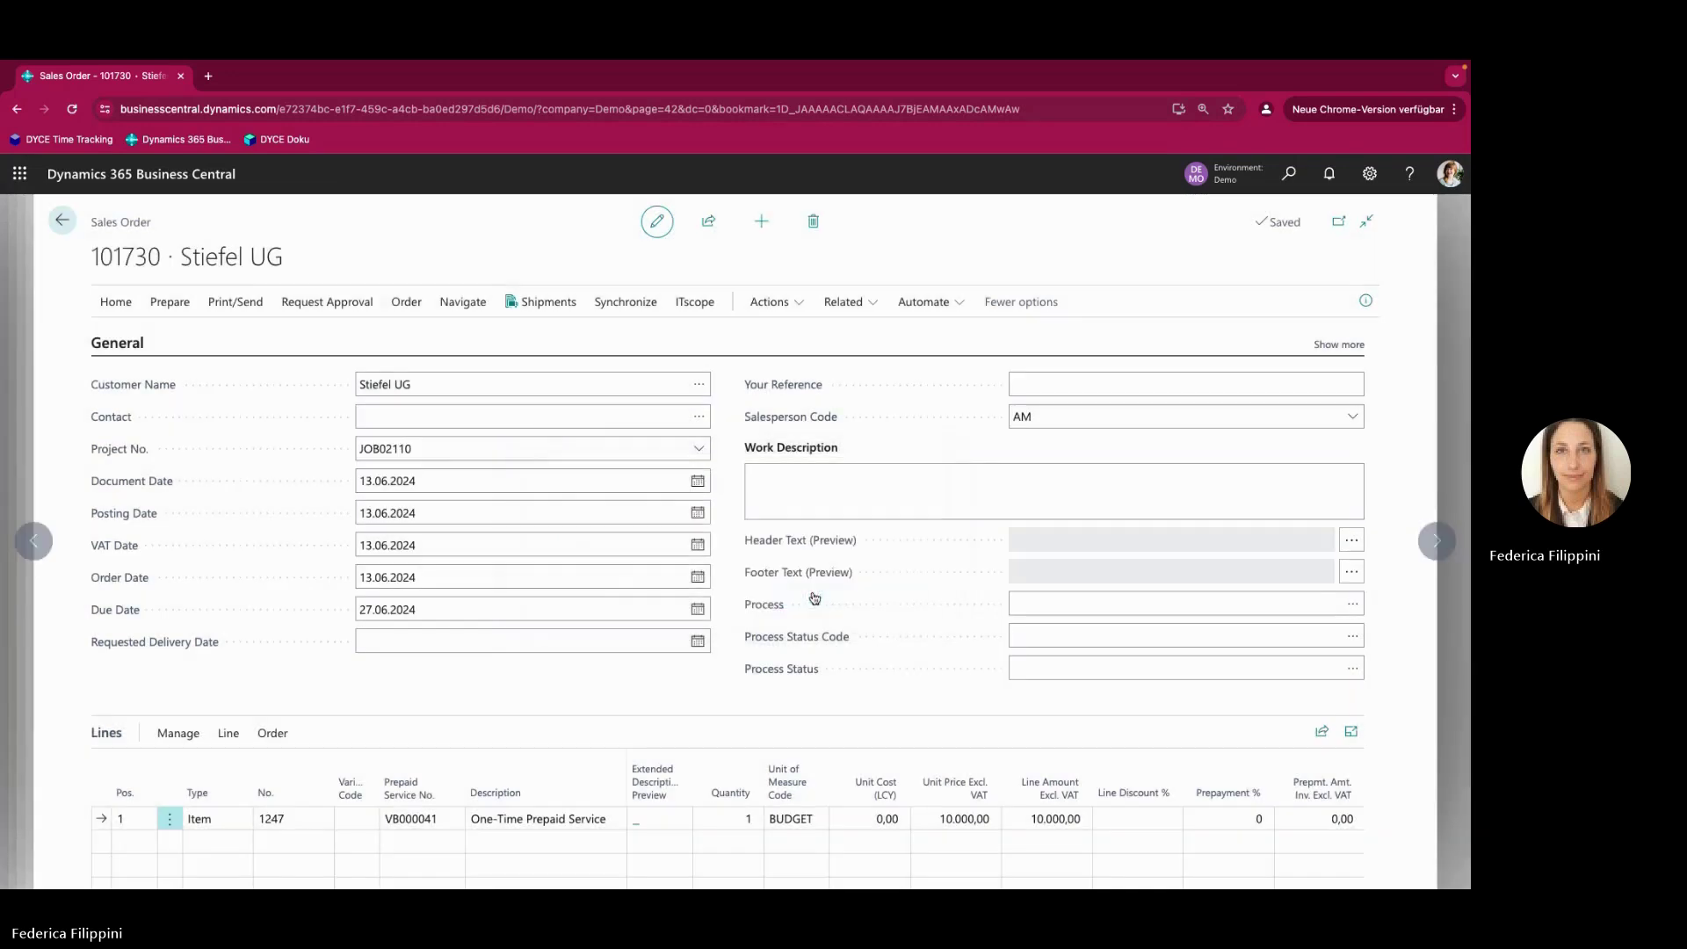
{"action": "left_click", "coordinate": [595, 700]}
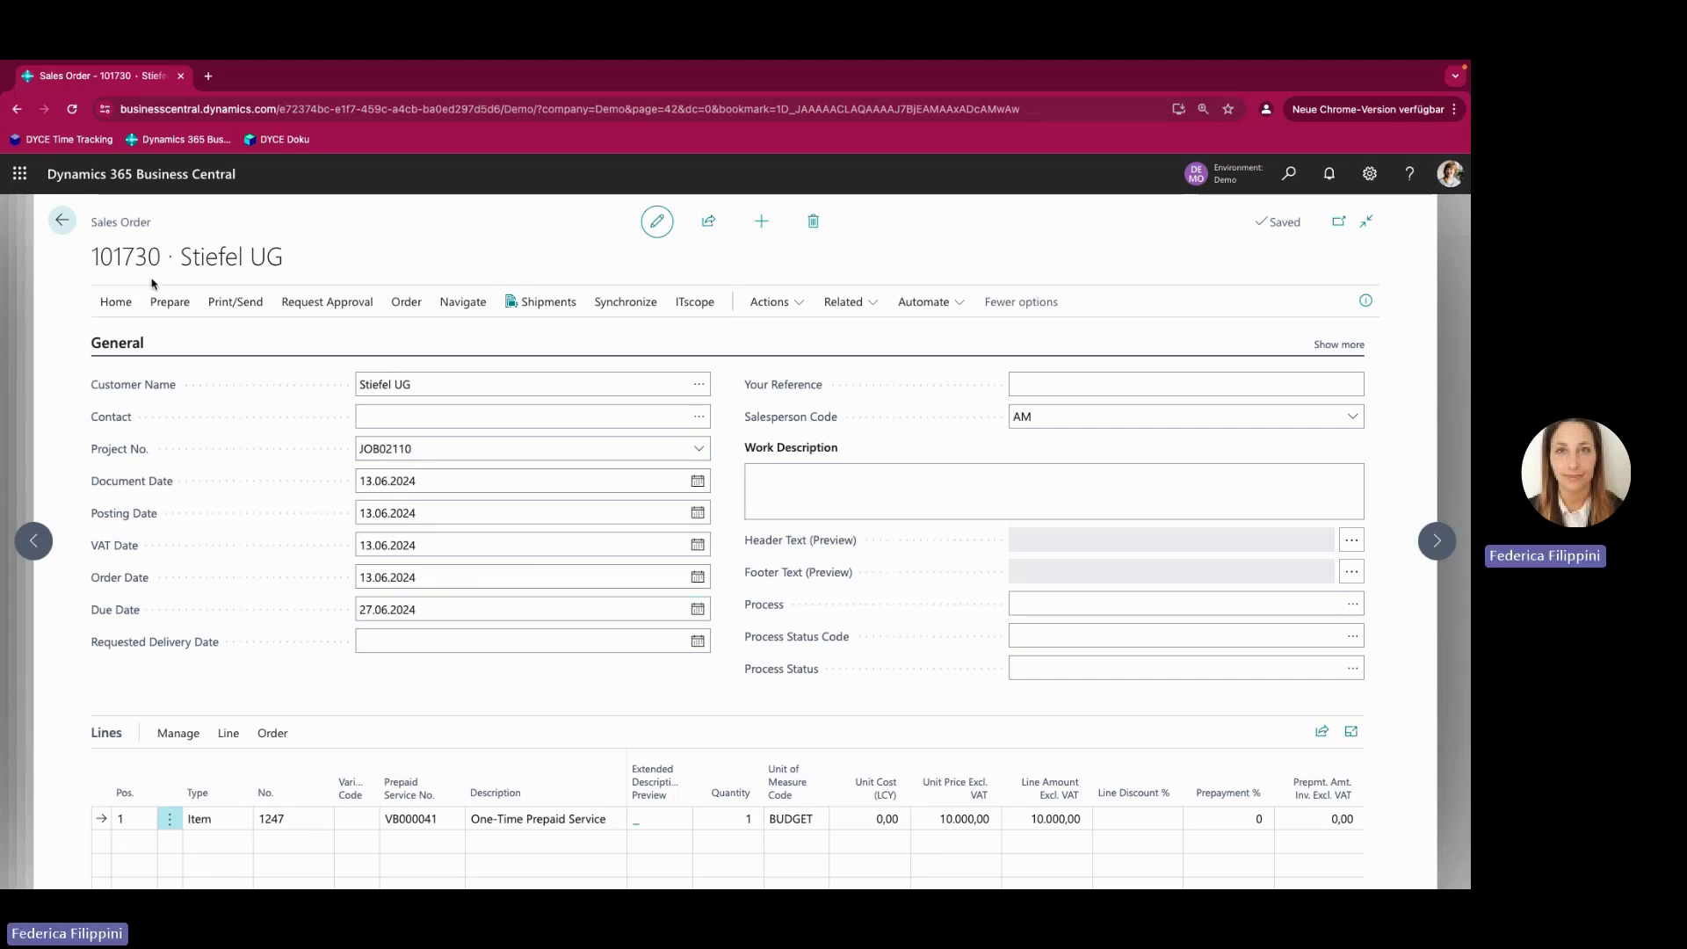
Post the prepaid service sales order with the Ship and Invoice option
{"action": "left_click", "coordinate": [123, 302]}
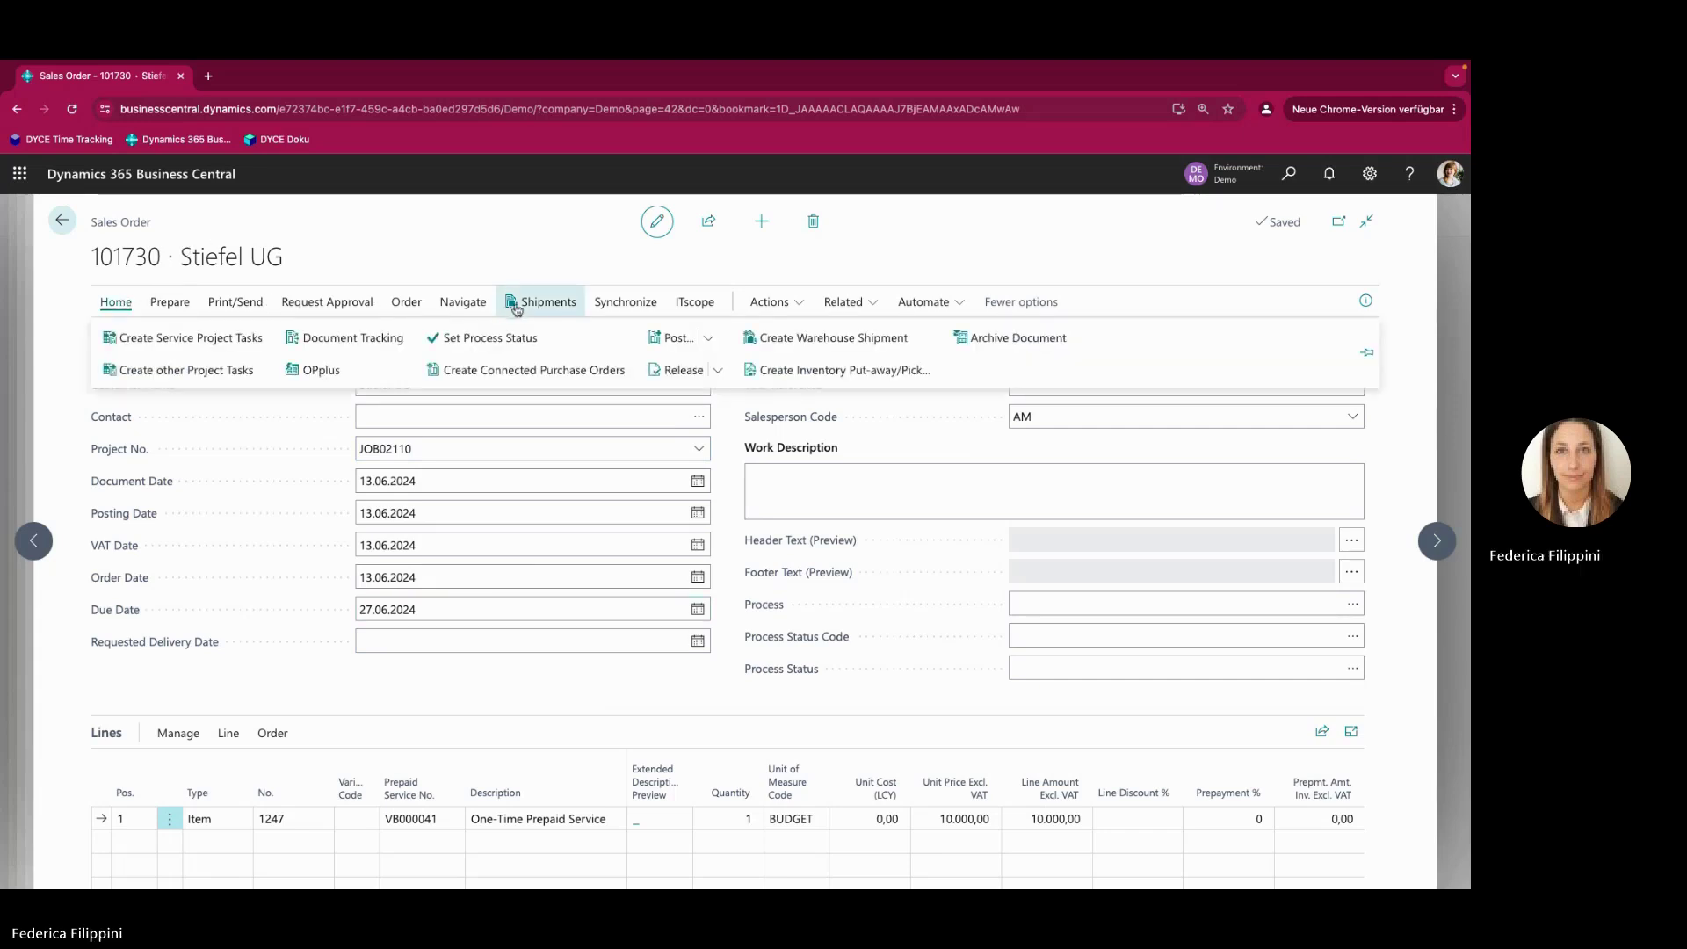
{"action": "left_click", "coordinate": [724, 370]}
{"action": "left_click", "coordinate": [708, 337]}
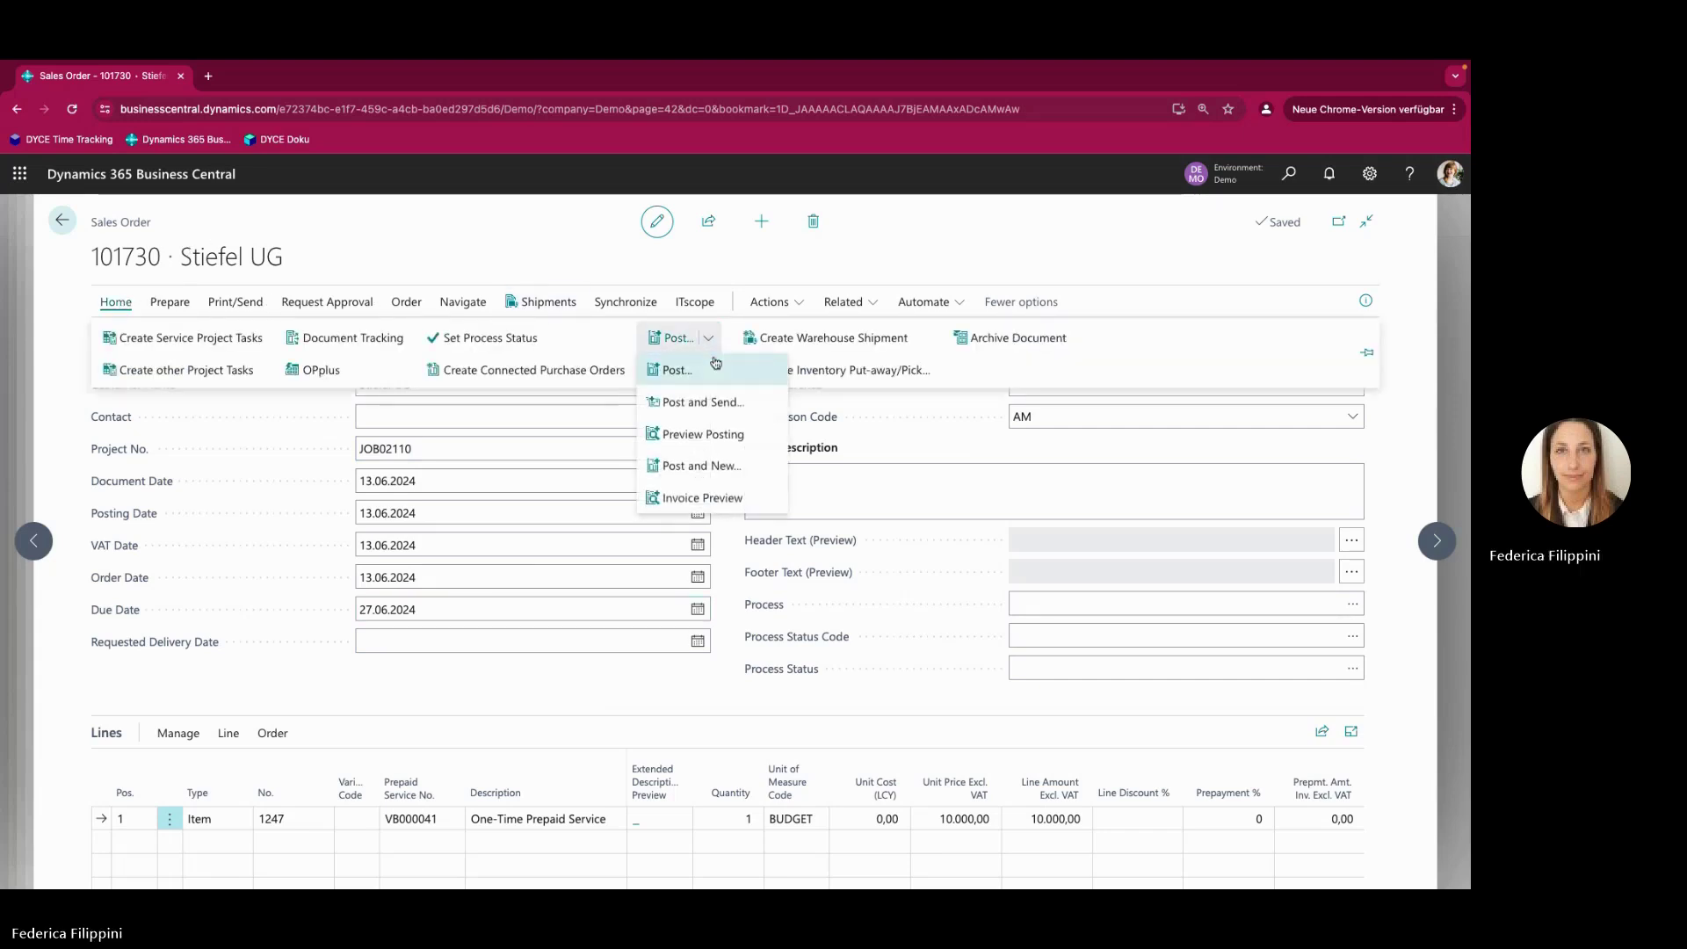
{"action": "left_click", "coordinate": [714, 372]}
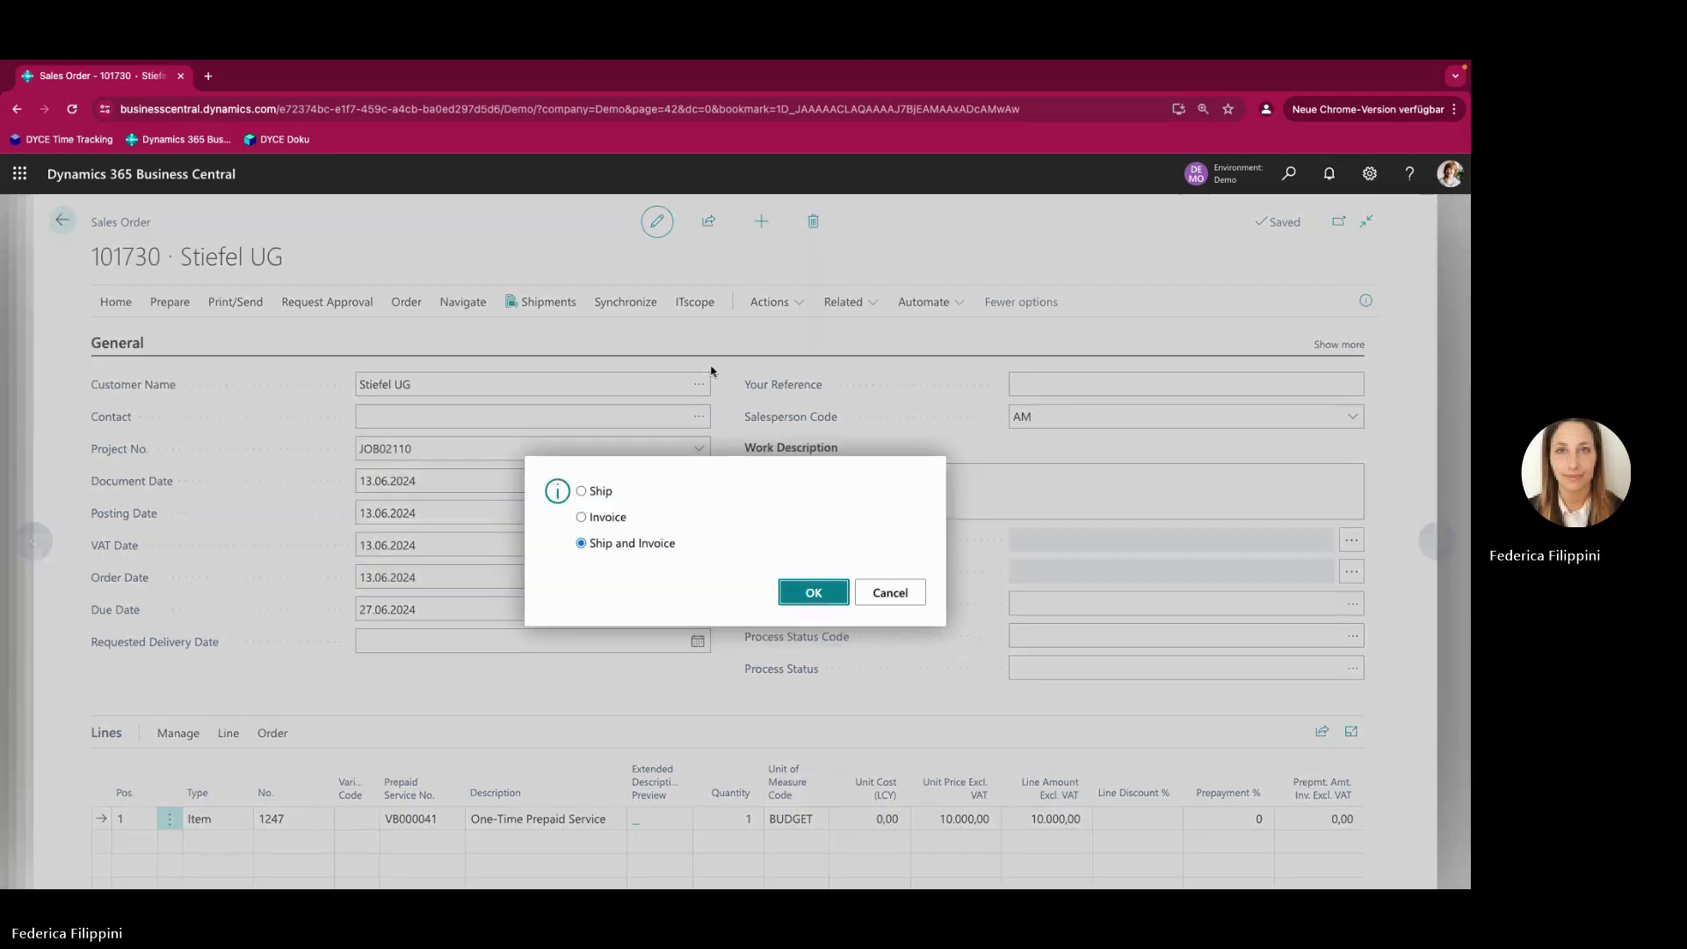
{"action": "left_click", "coordinate": [815, 594]}
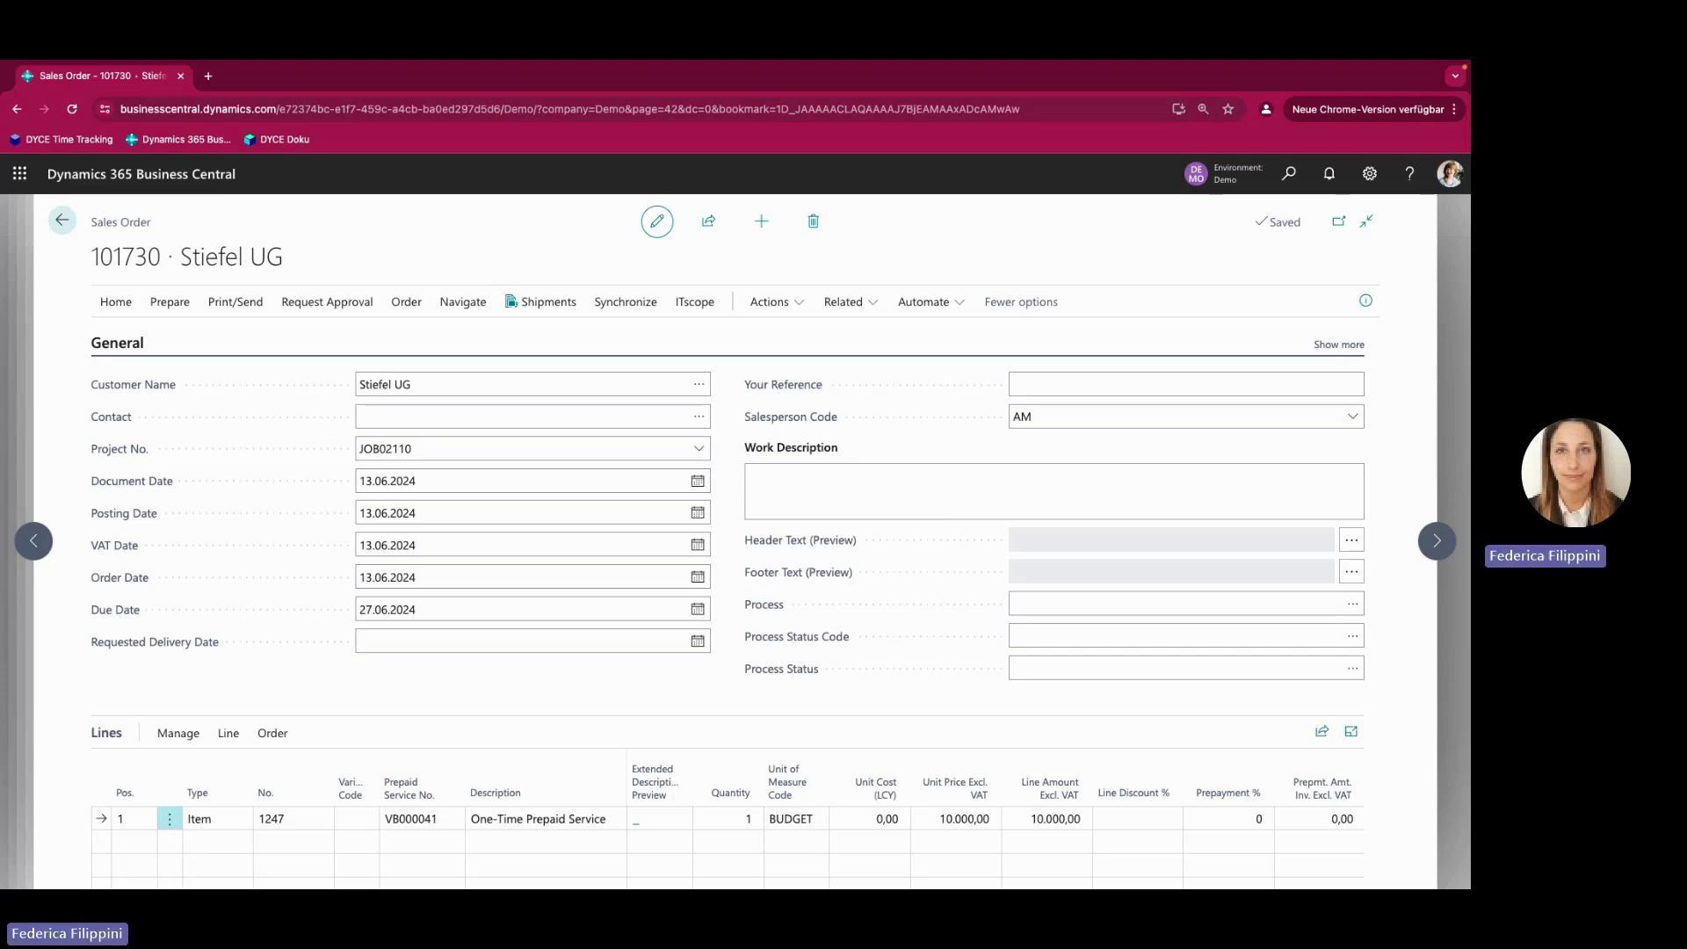
Open Stiefel UG's other sales order with the amount 54.000,00 and review its senior and junior consulting lines
{"action": "left_click", "coordinate": [64, 223]}
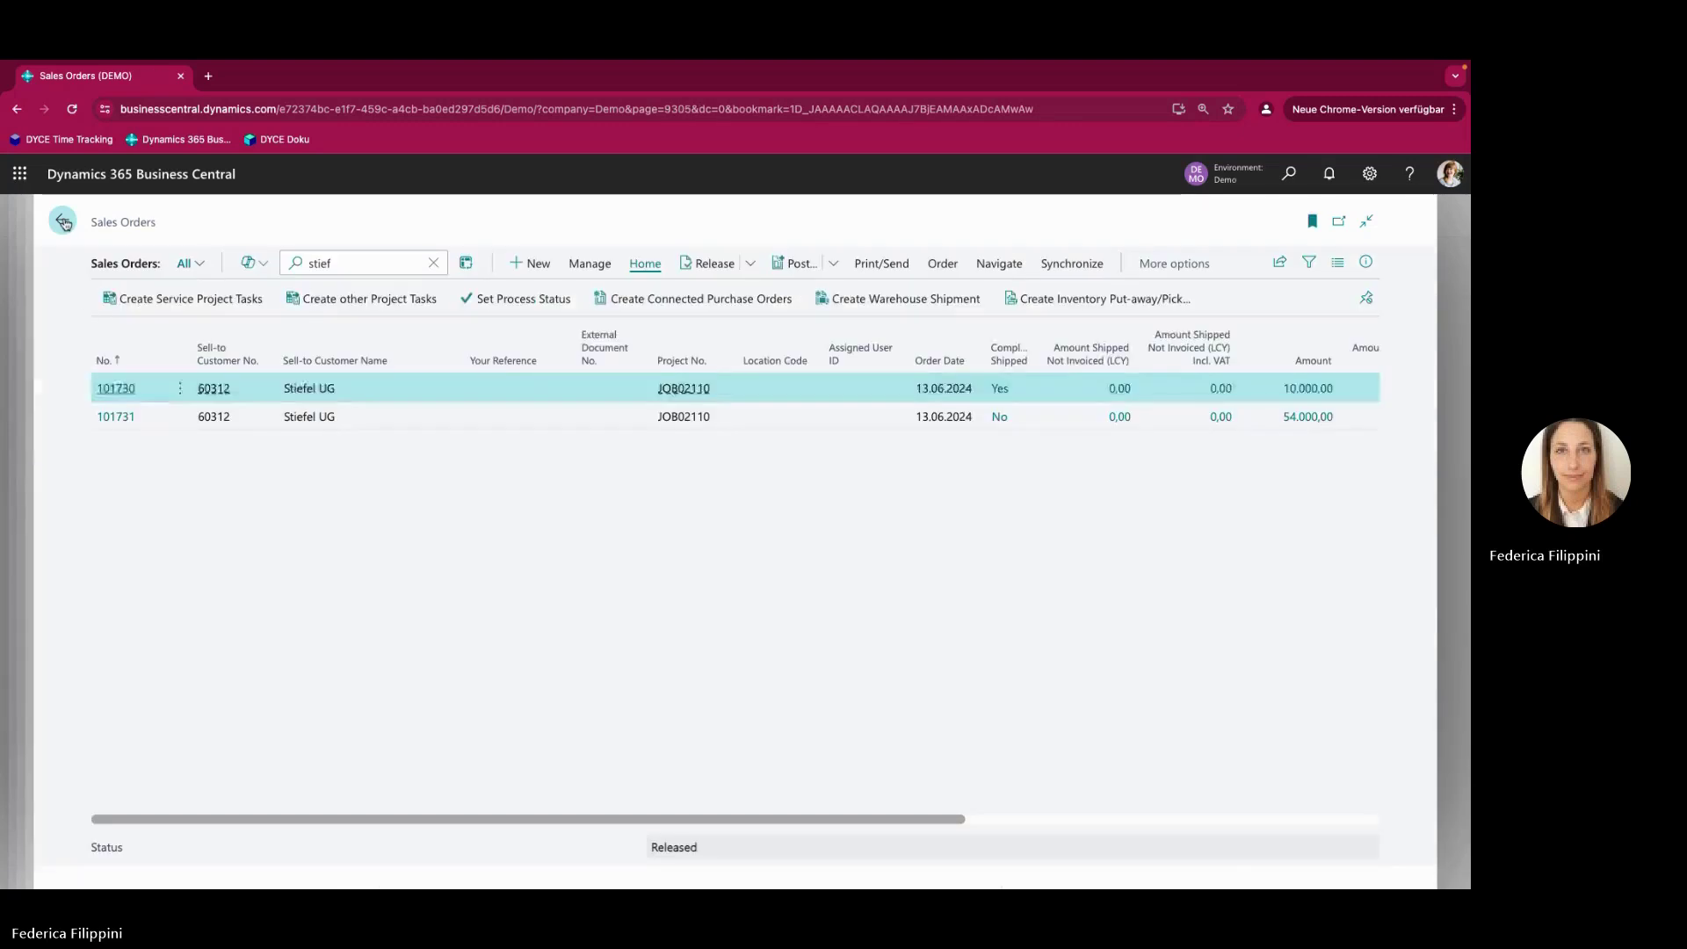
{"action": "left_click", "coordinate": [114, 417]}
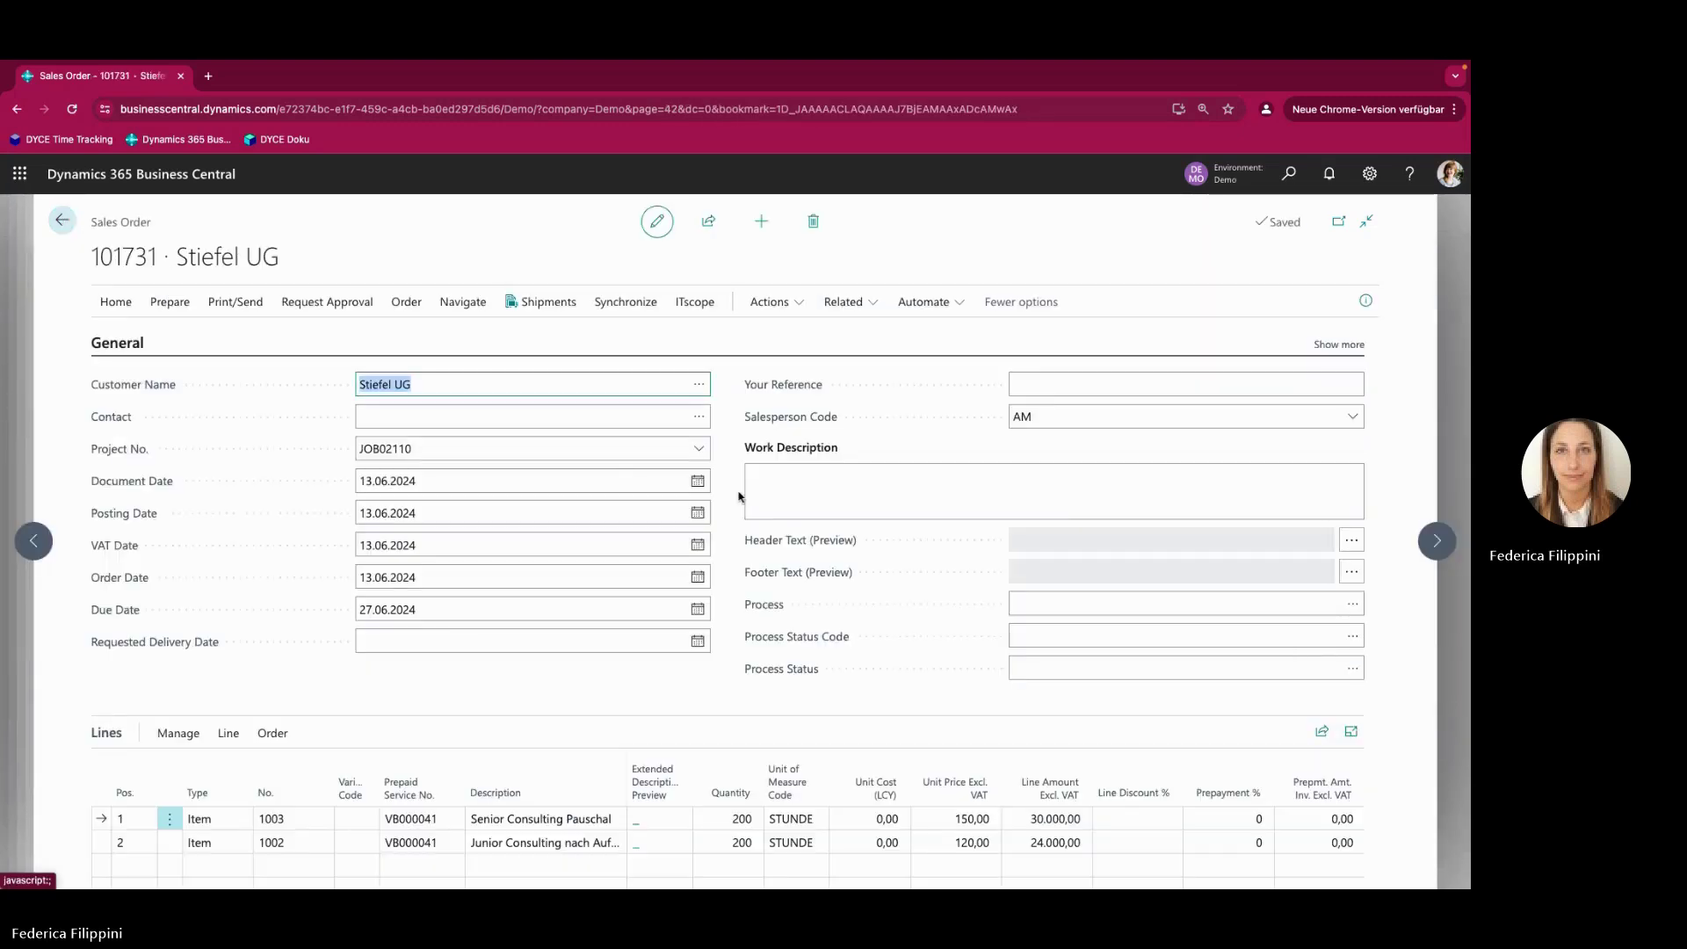
{"action": "scroll", "coordinate": [719, 494], "scroll_direction": "down", "scroll_amount": 1}
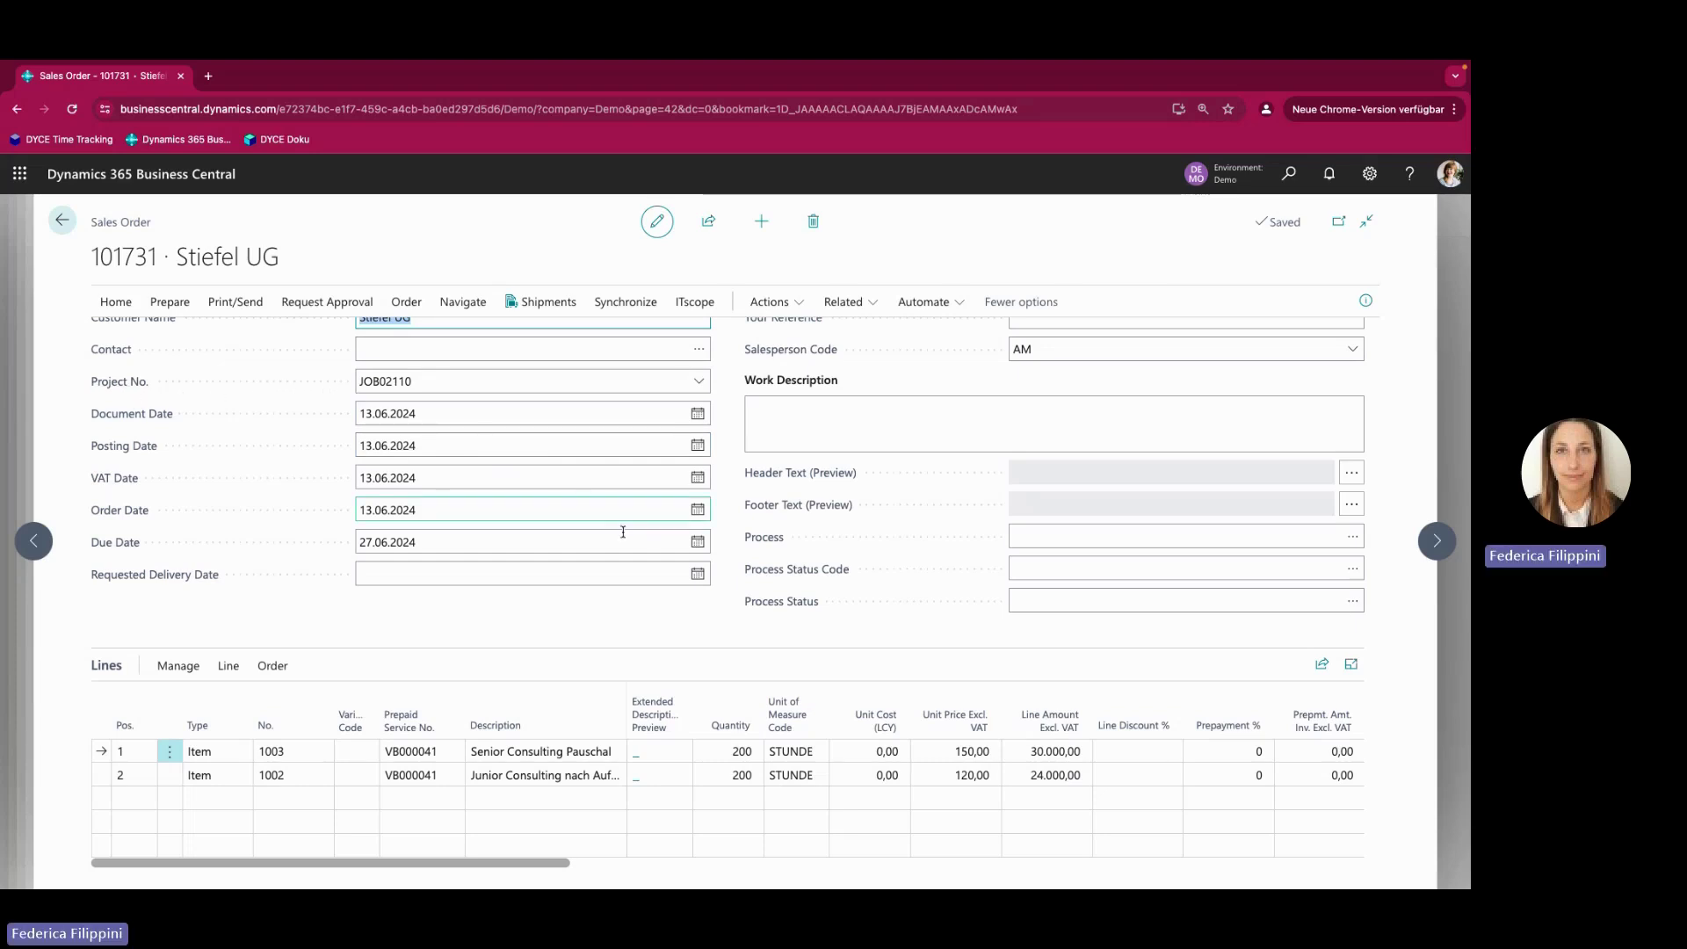
{"action": "scroll", "coordinate": [734, 571], "scroll_direction": "down", "scroll_amount": 2}
{"action": "scroll", "coordinate": [734, 571], "scroll_direction": "down", "scroll_amount": 1}
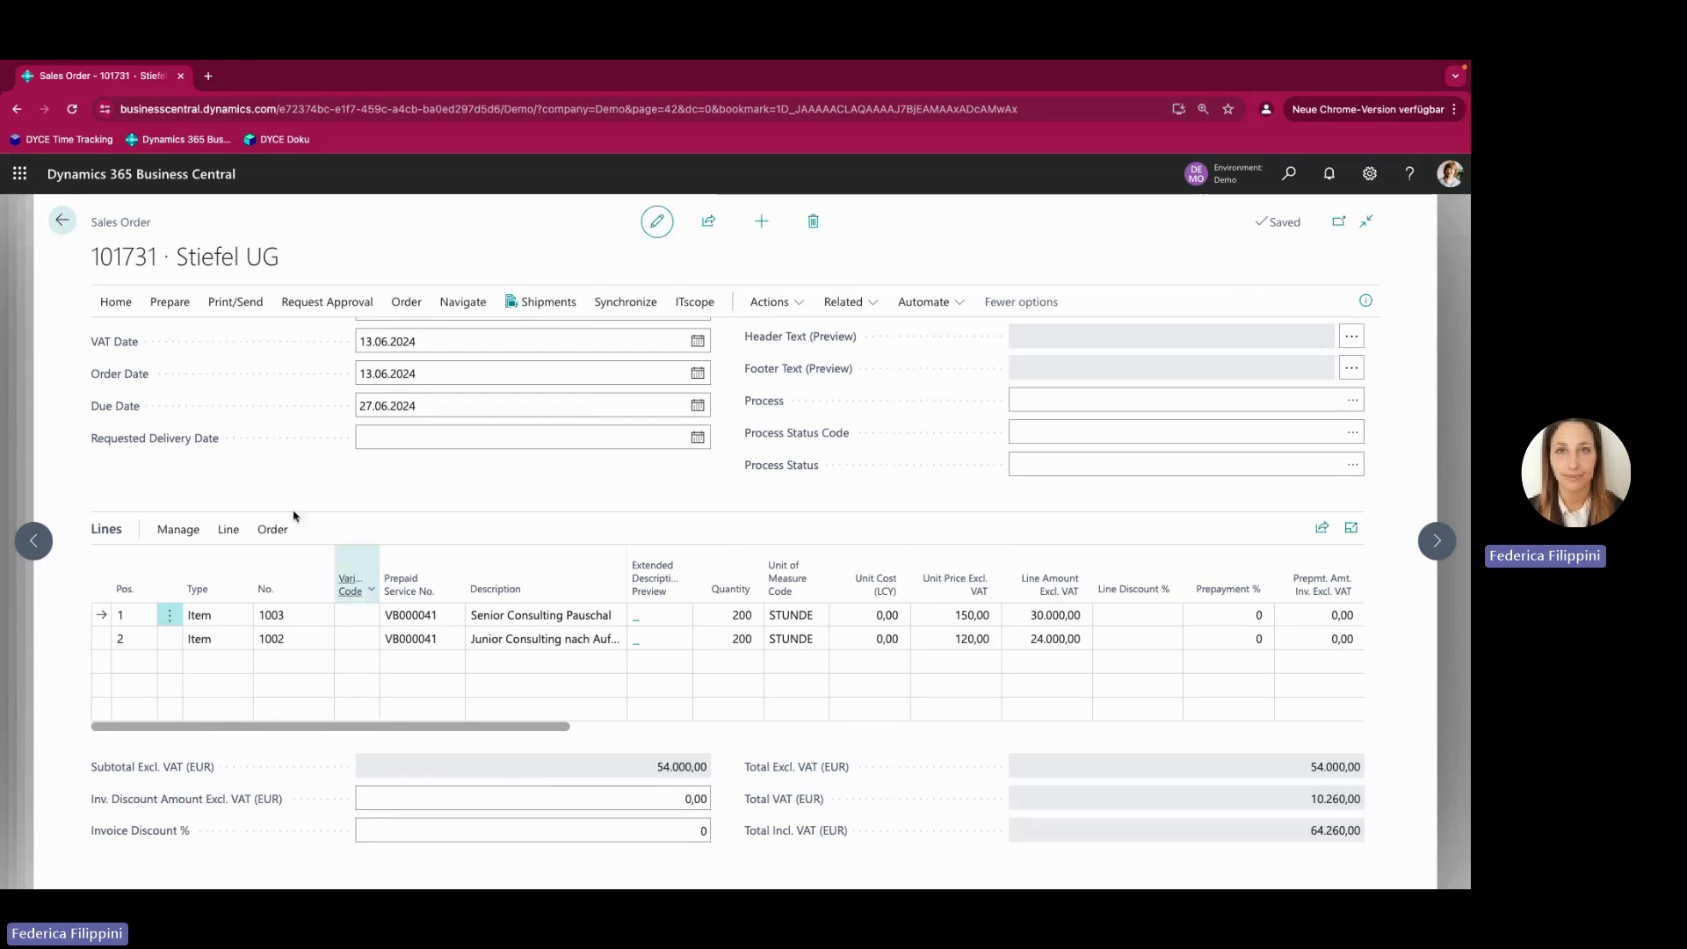
Create service project tasks for both consulting lines with 200 hours each, and open the Project Card to view its tasks
{"action": "left_click", "coordinate": [131, 309]}
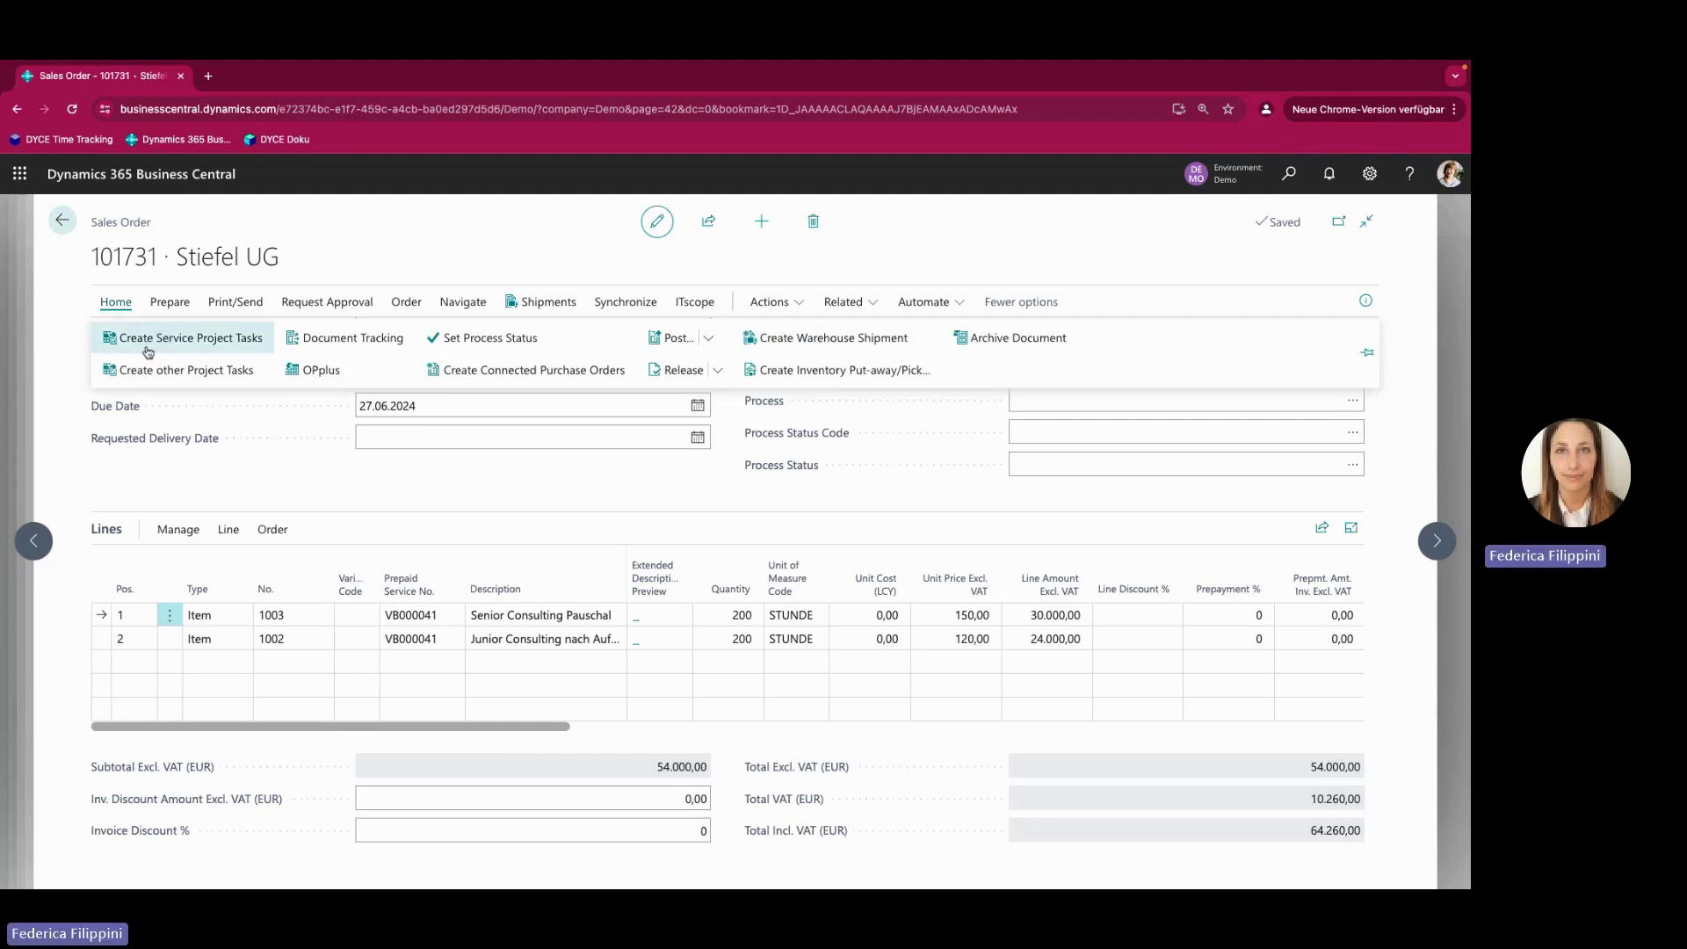
{"action": "left_click", "coordinate": [232, 341]}
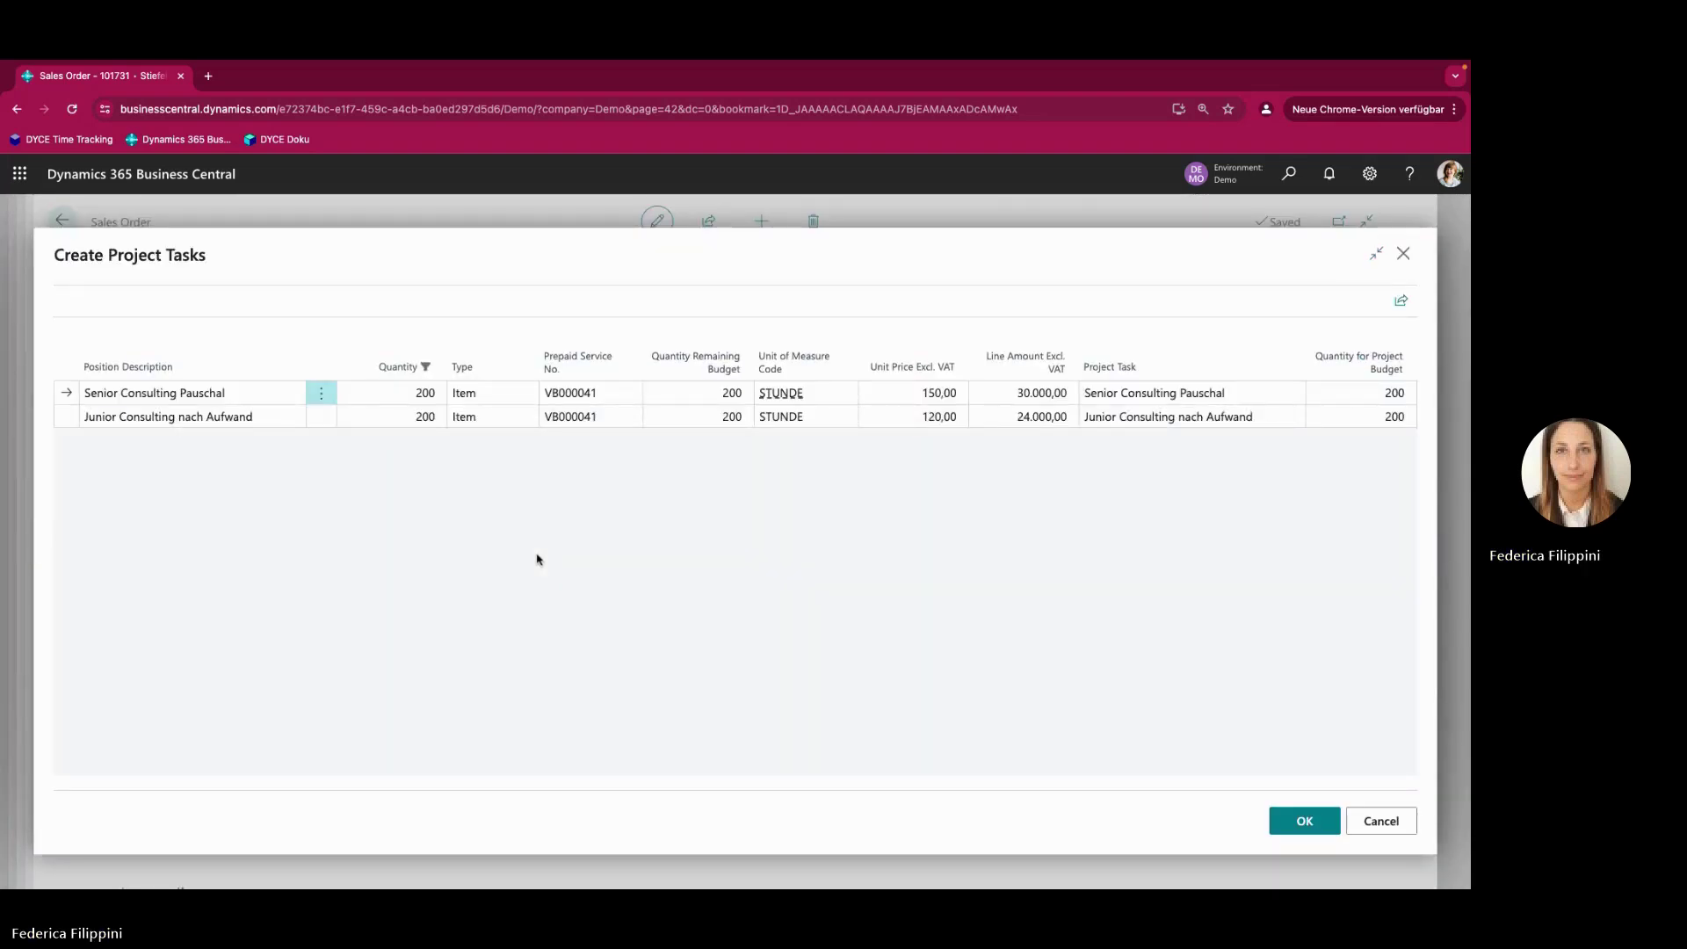
{"action": "left_click", "coordinate": [1309, 827]}
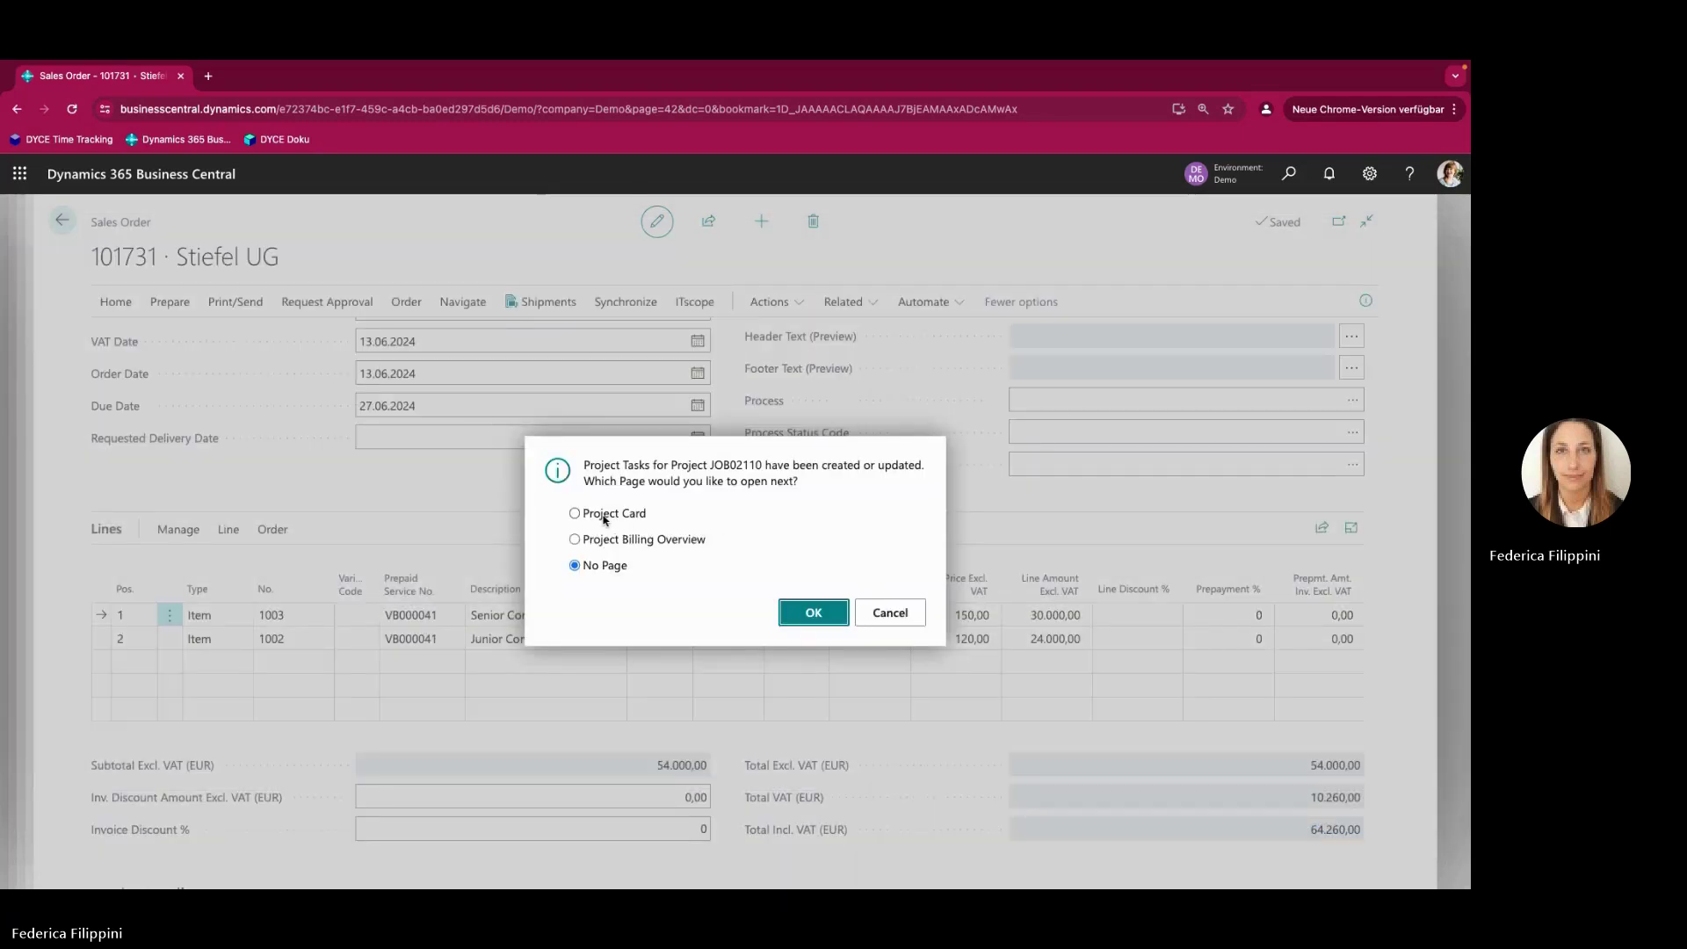
{"action": "left_click", "coordinate": [575, 514]}
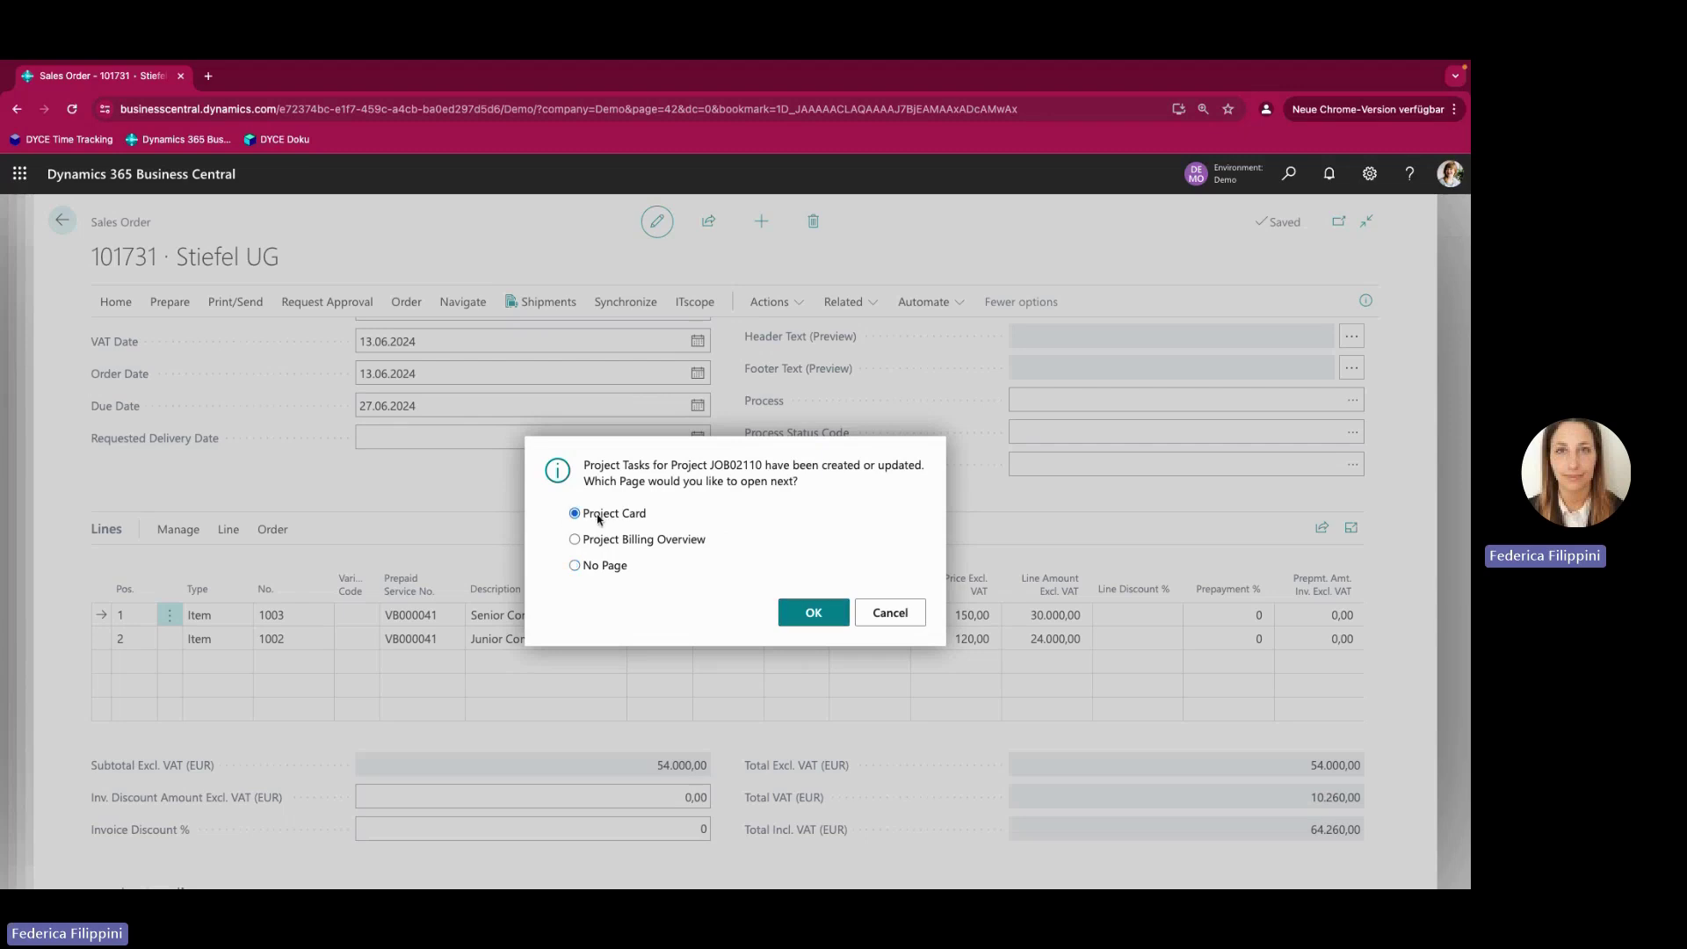
{"action": "left_click", "coordinate": [812, 622]}
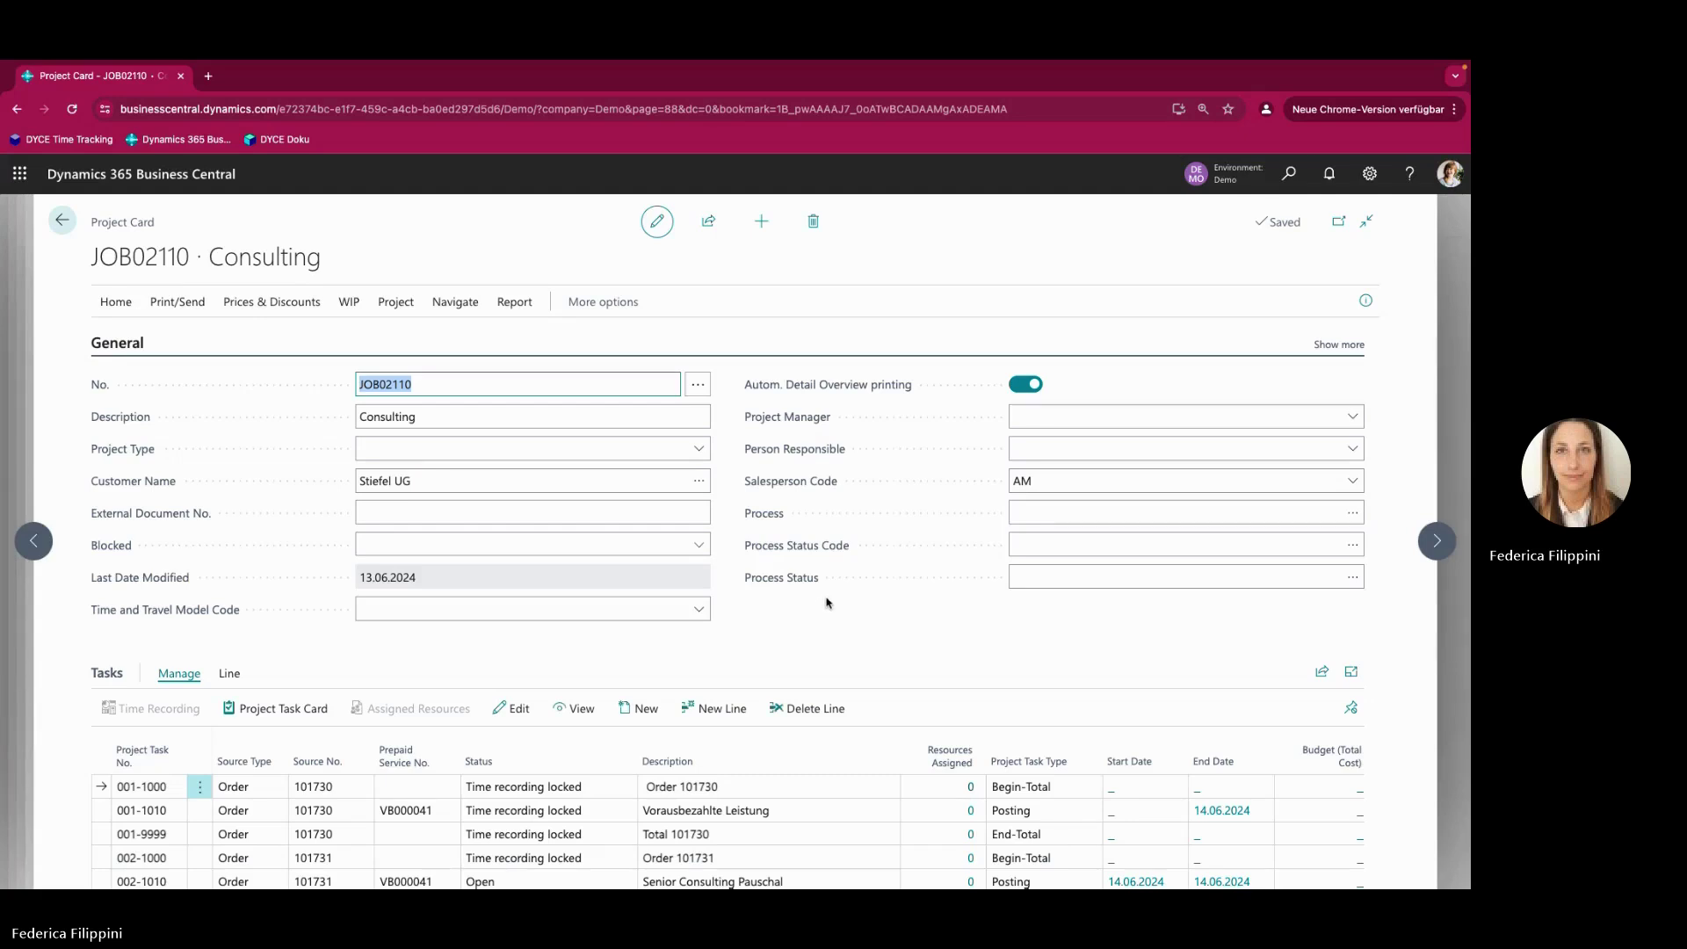
{"action": "scroll", "coordinate": [826, 602], "scroll_direction": "down", "scroll_amount": 3}
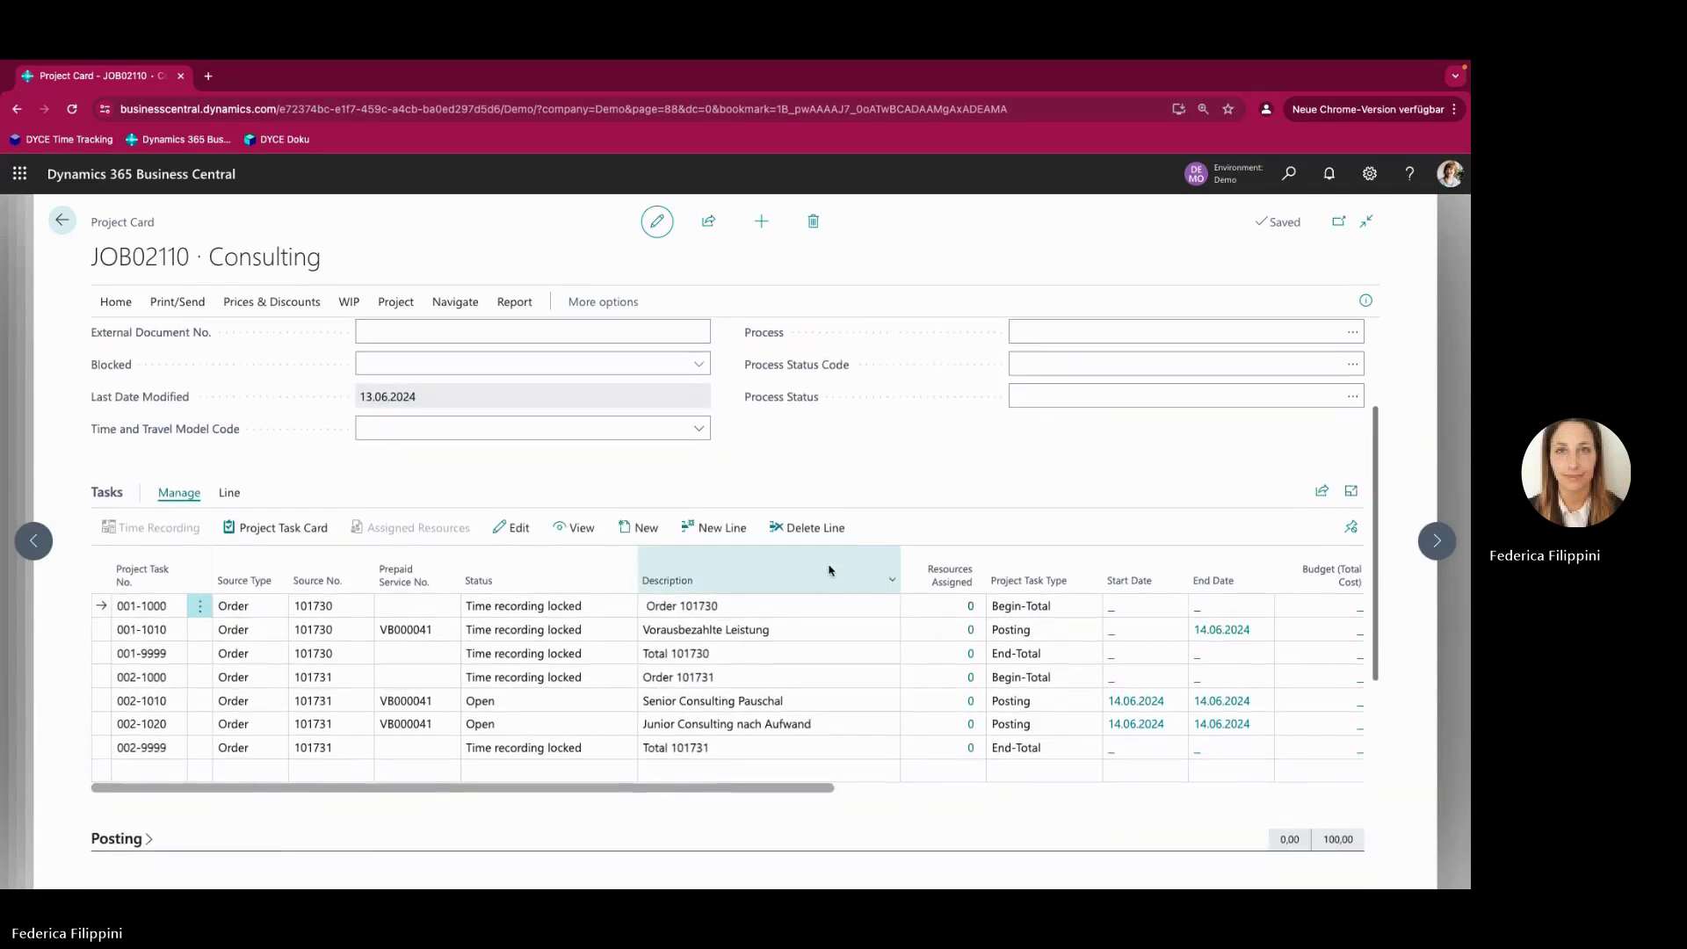
Open time recording for the Senior Consulting Pauschal task and assign the first listed resource to the entry
{"action": "scroll", "coordinate": [829, 565], "scroll_direction": "down", "scroll_amount": 1}
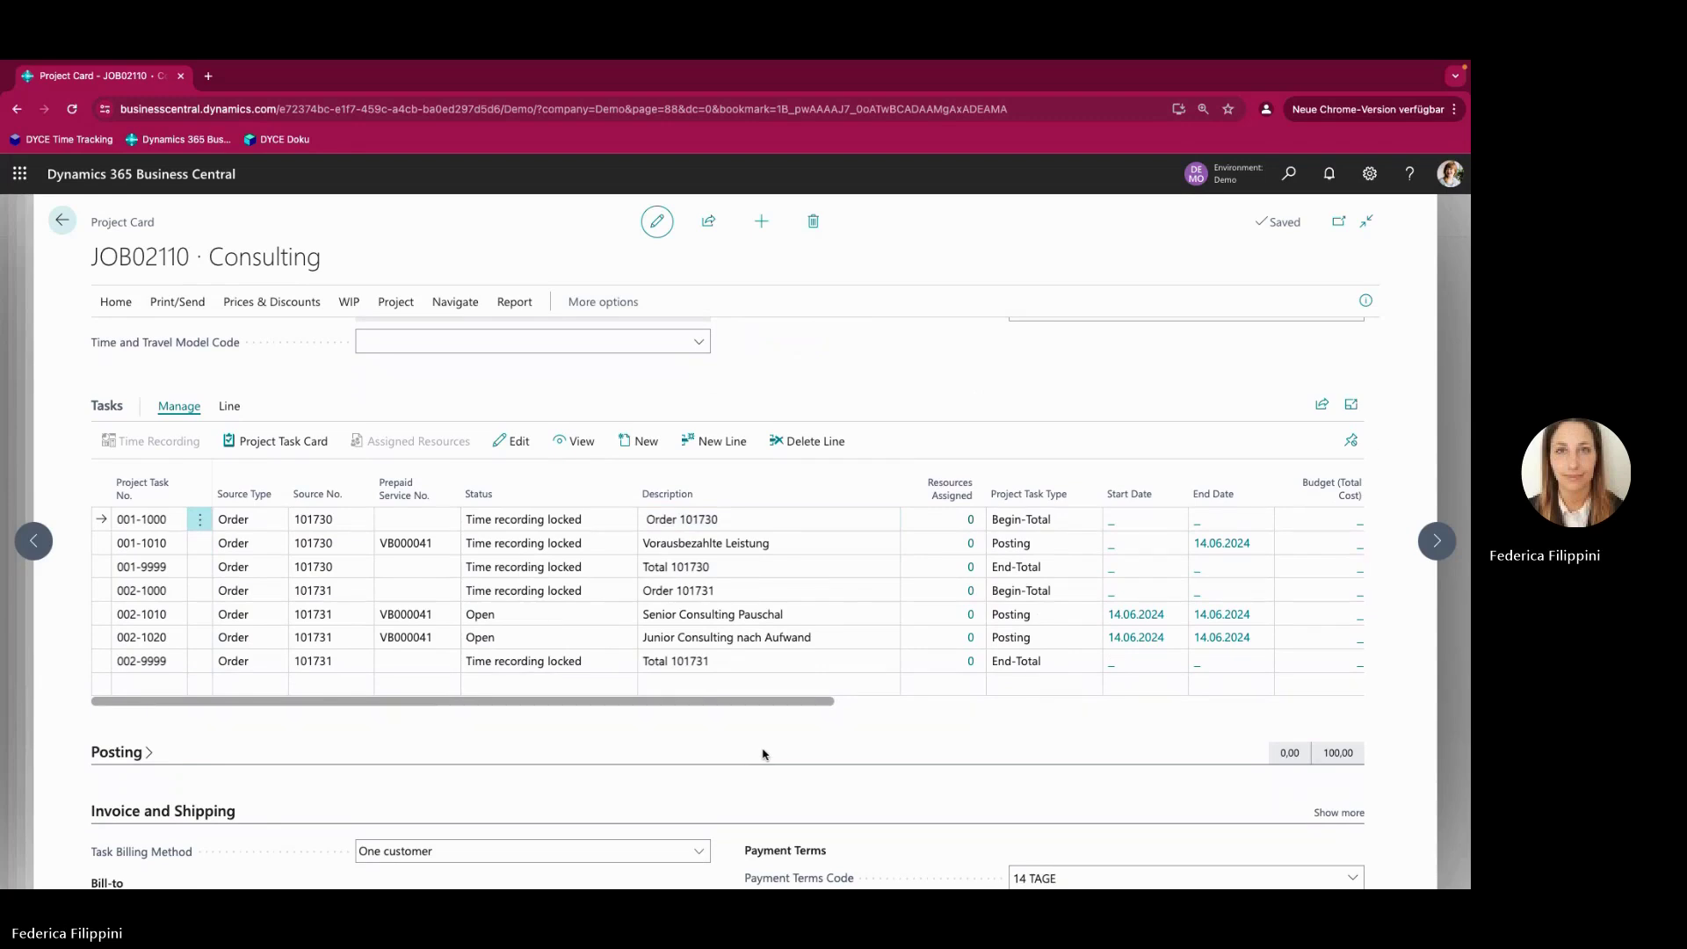
{"action": "scroll", "coordinate": [763, 754], "scroll_direction": "down", "scroll_amount": 1}
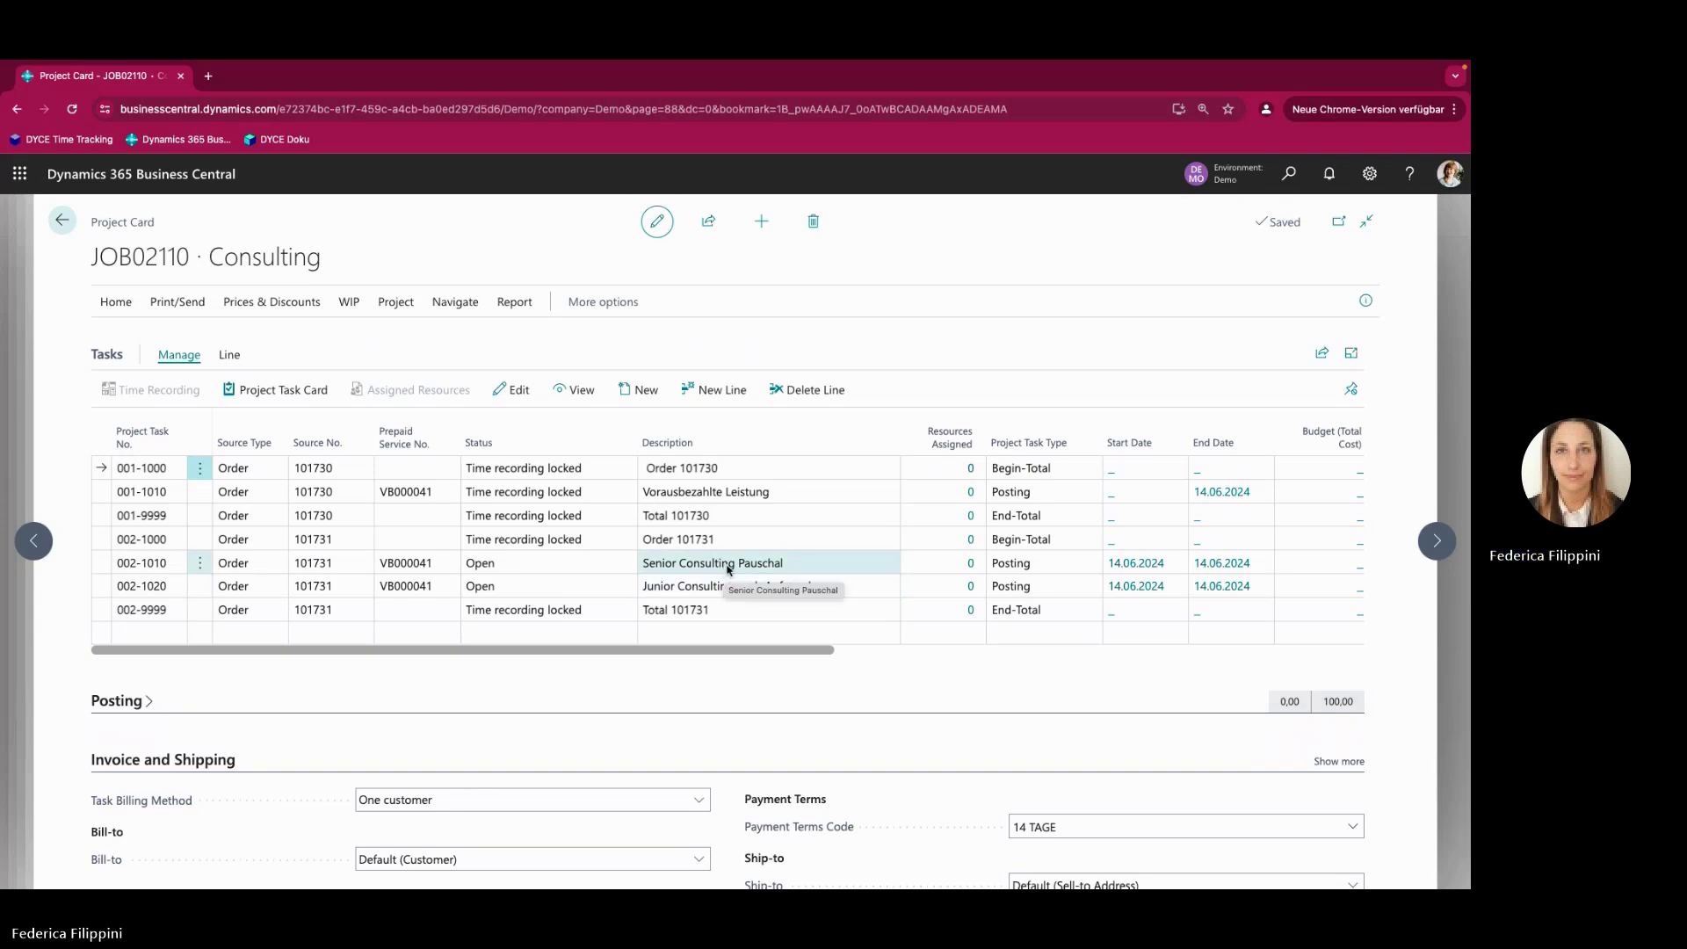
{"action": "left_click", "coordinate": [200, 565]}
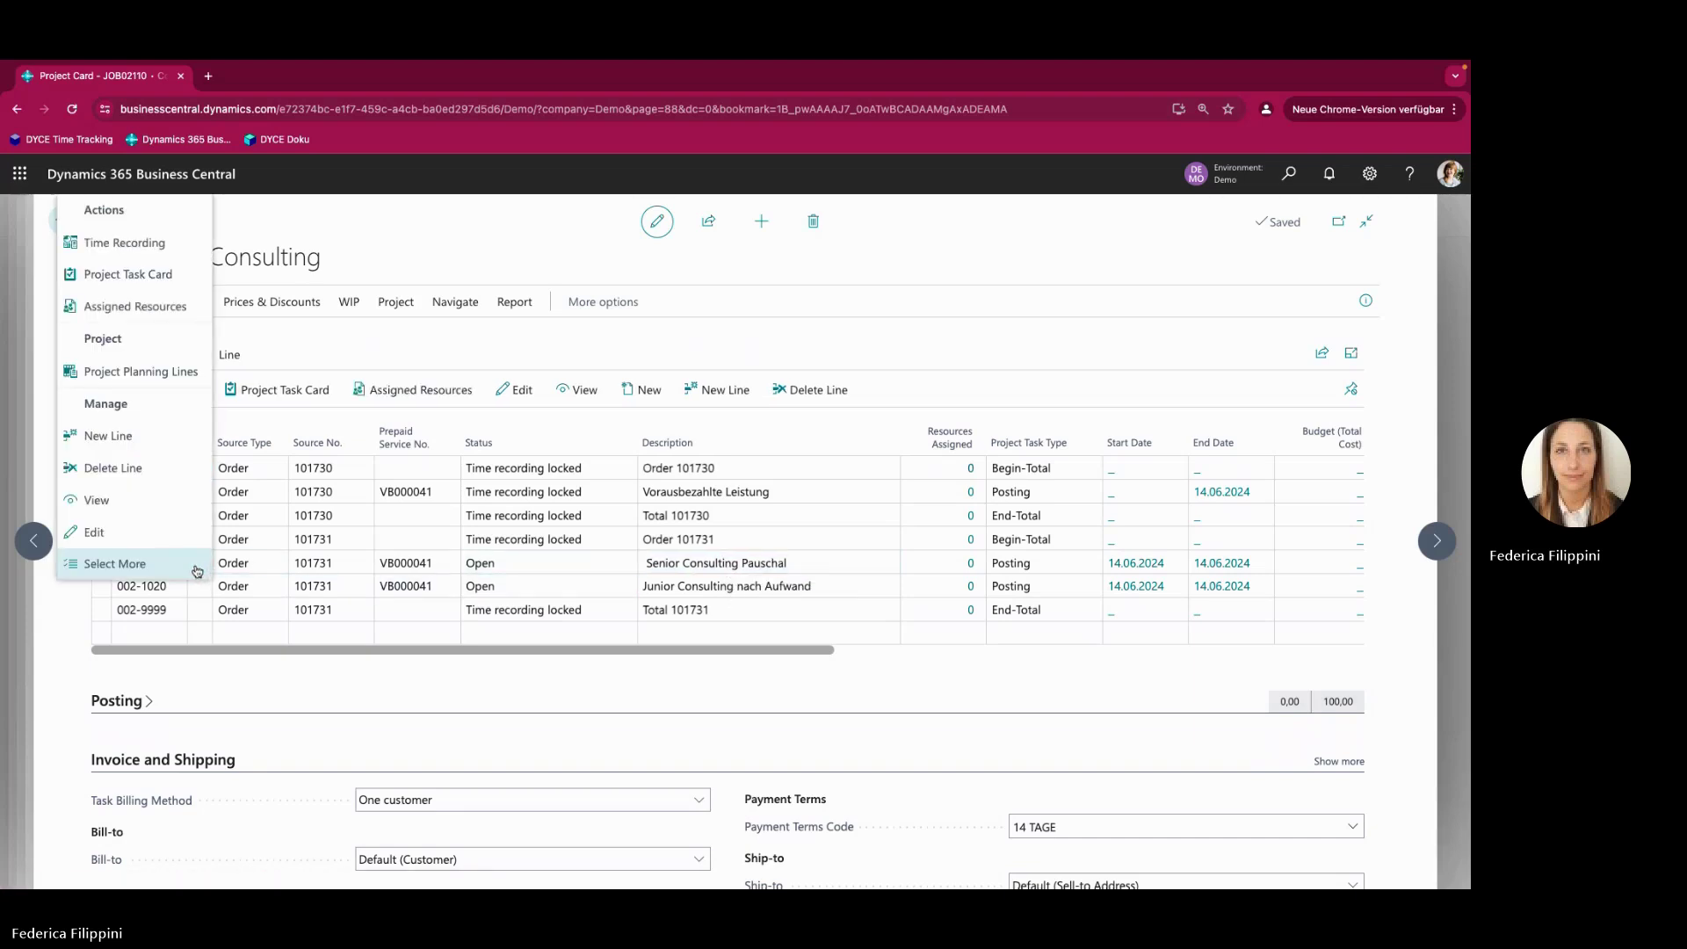
{"action": "left_click", "coordinate": [134, 243]}
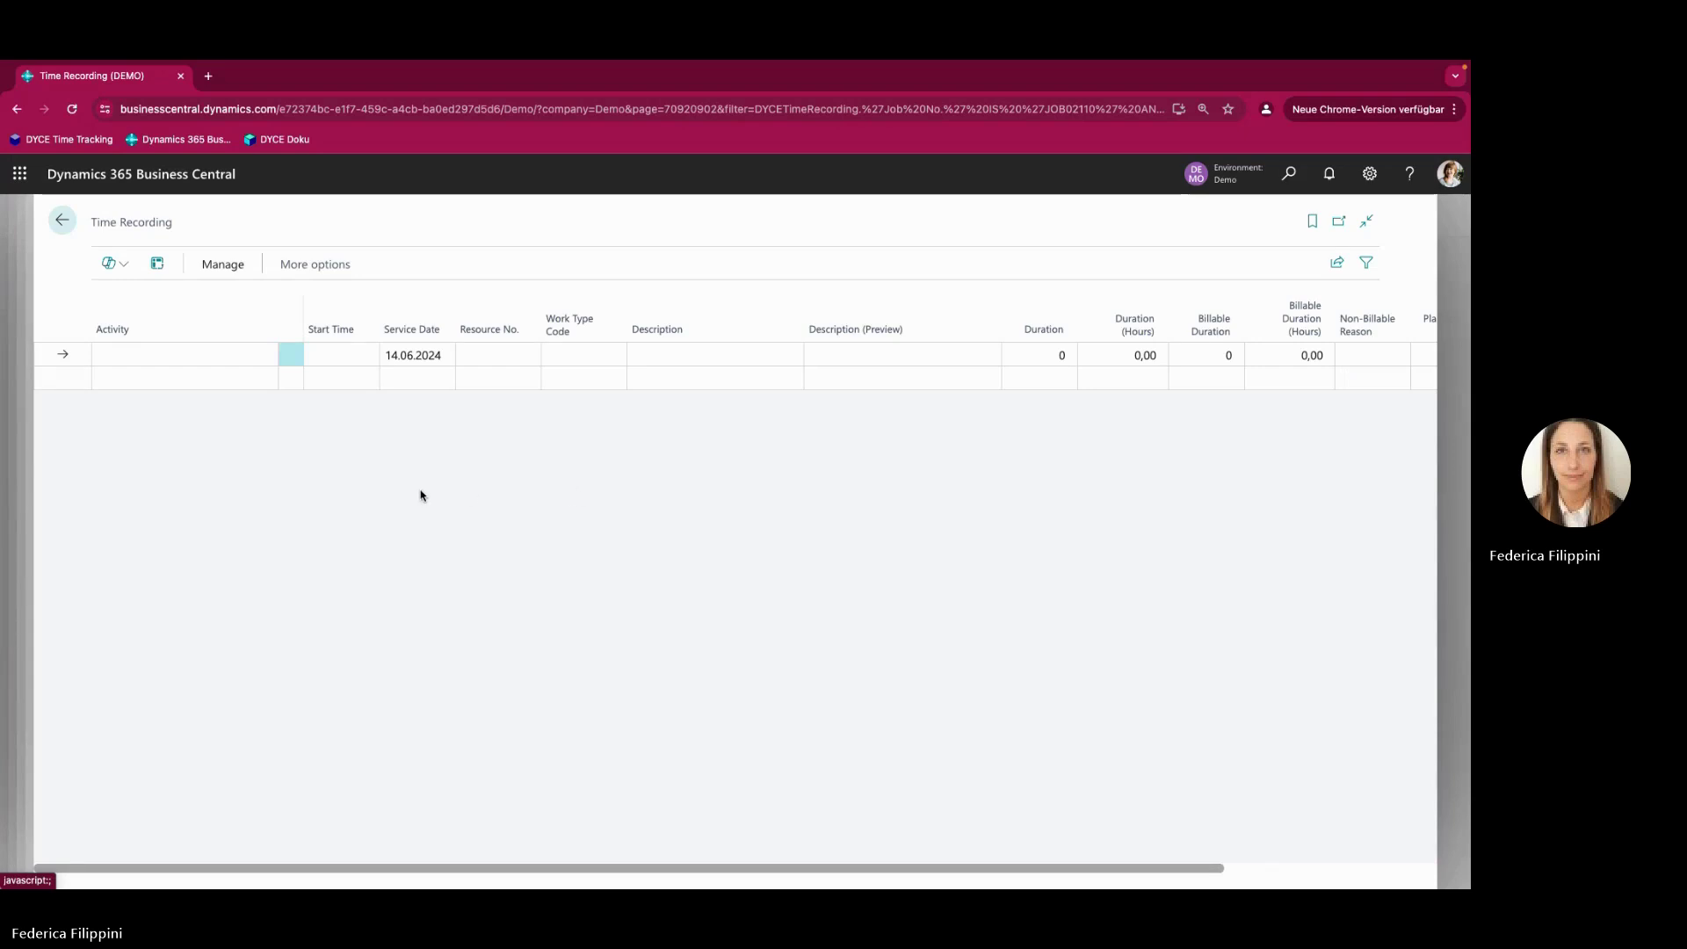
{"action": "left_click", "coordinate": [490, 357]}
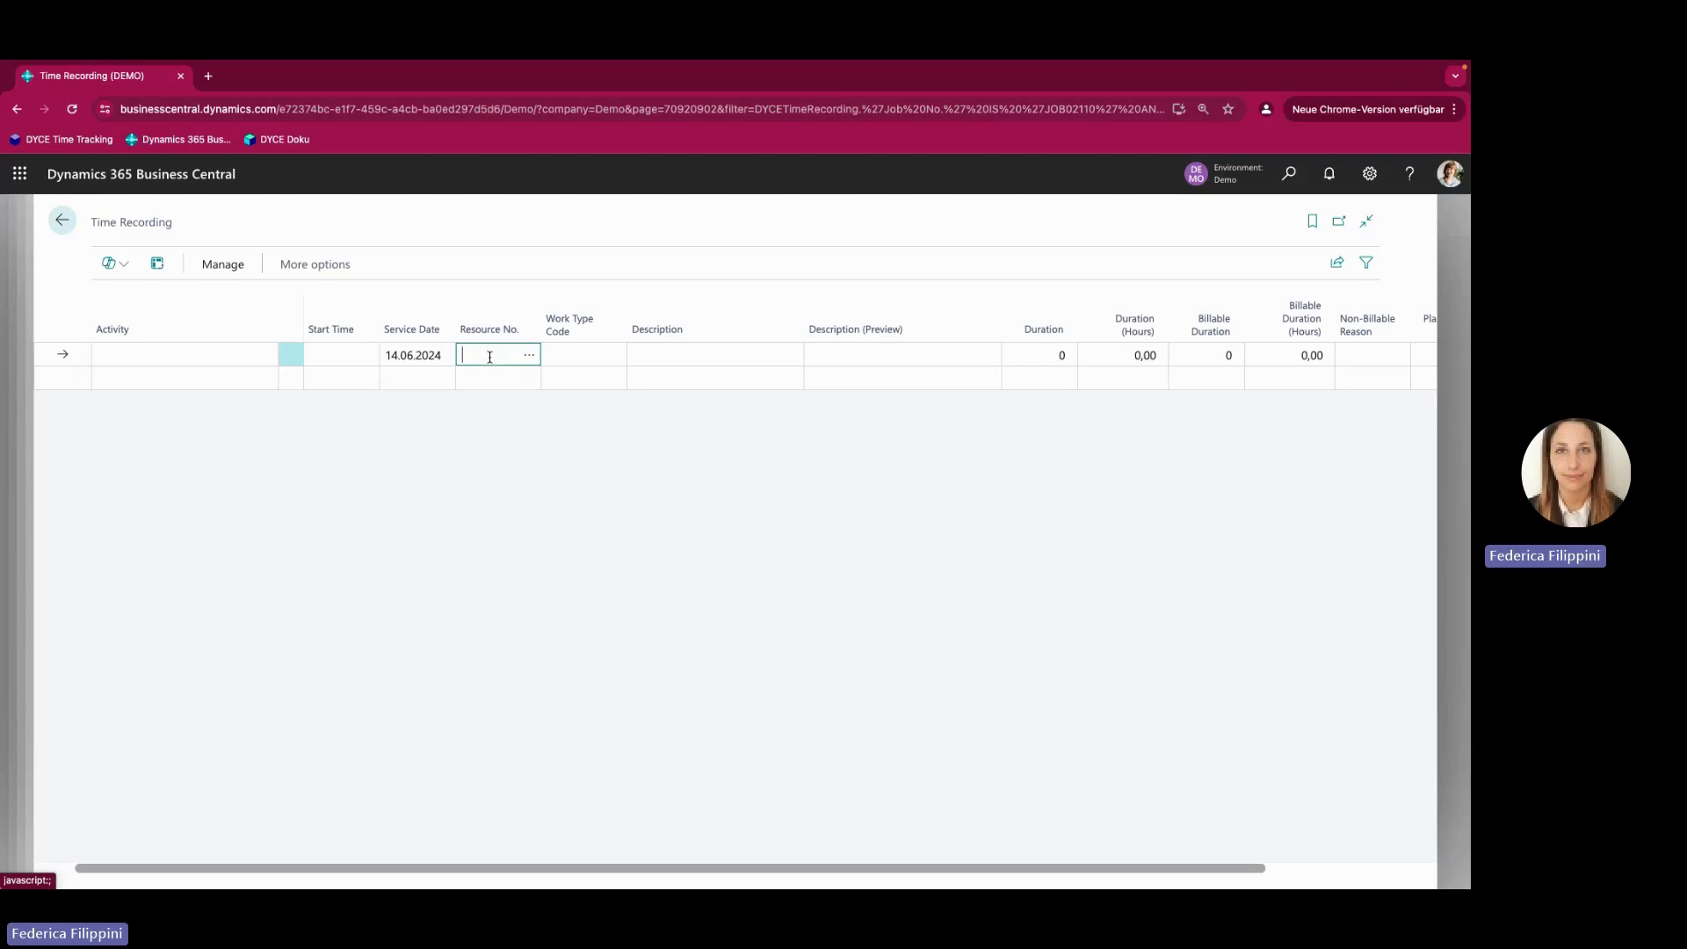
{"action": "left_click", "coordinate": [529, 354]}
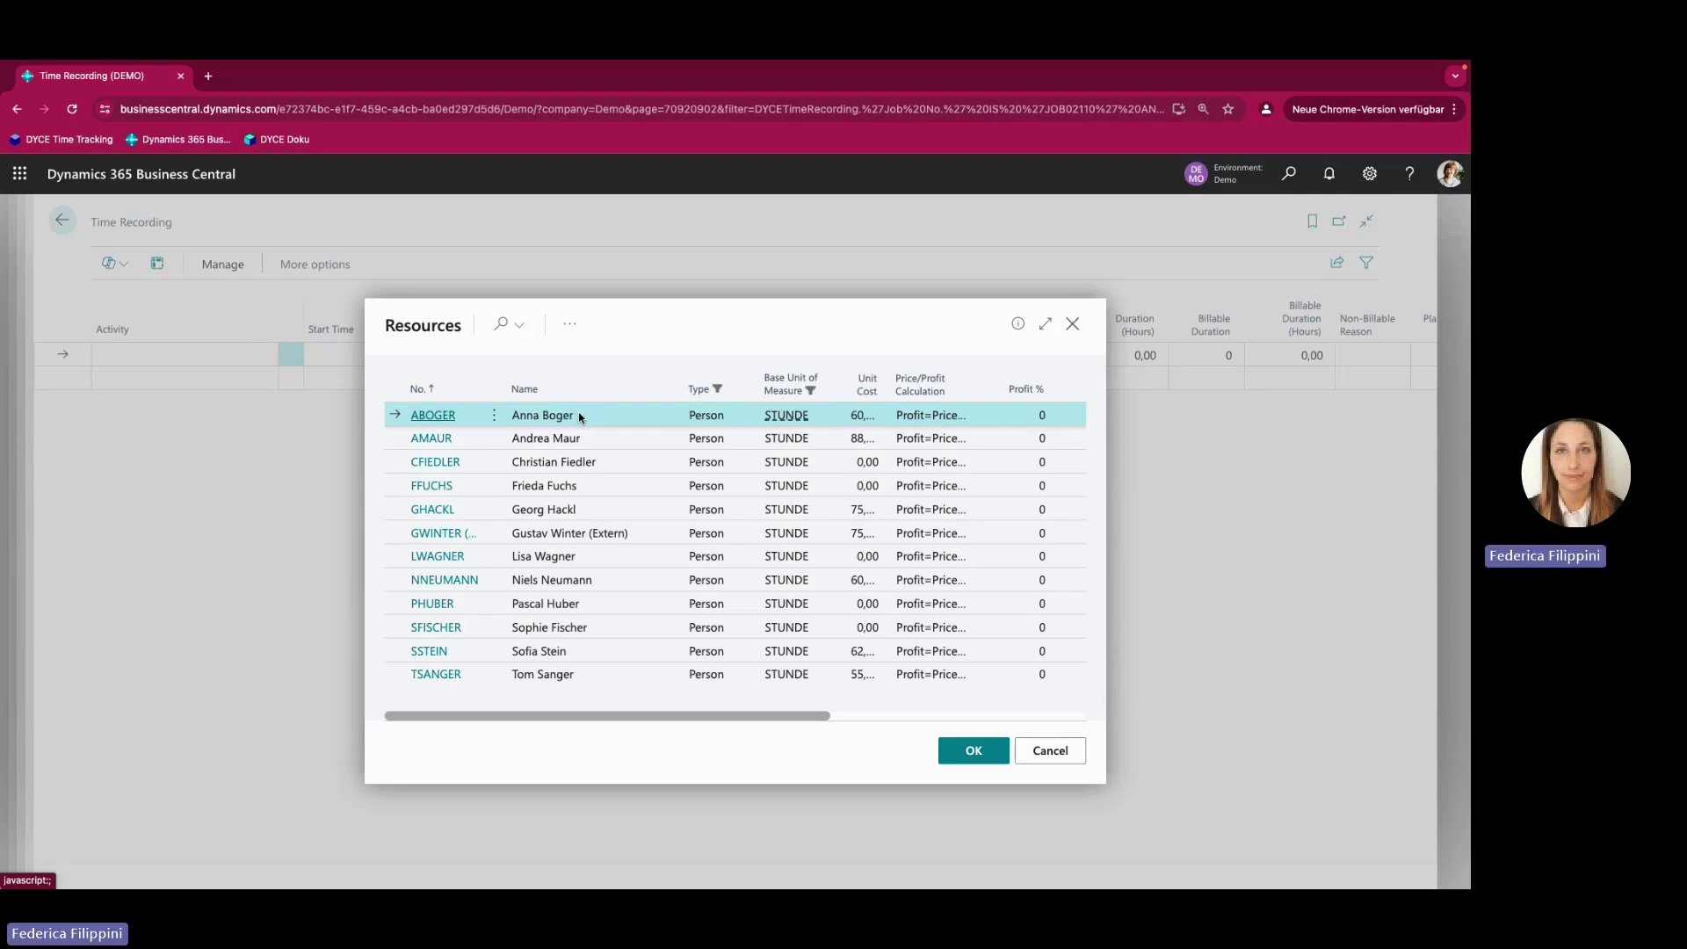
{"action": "left_click", "coordinate": [968, 752]}
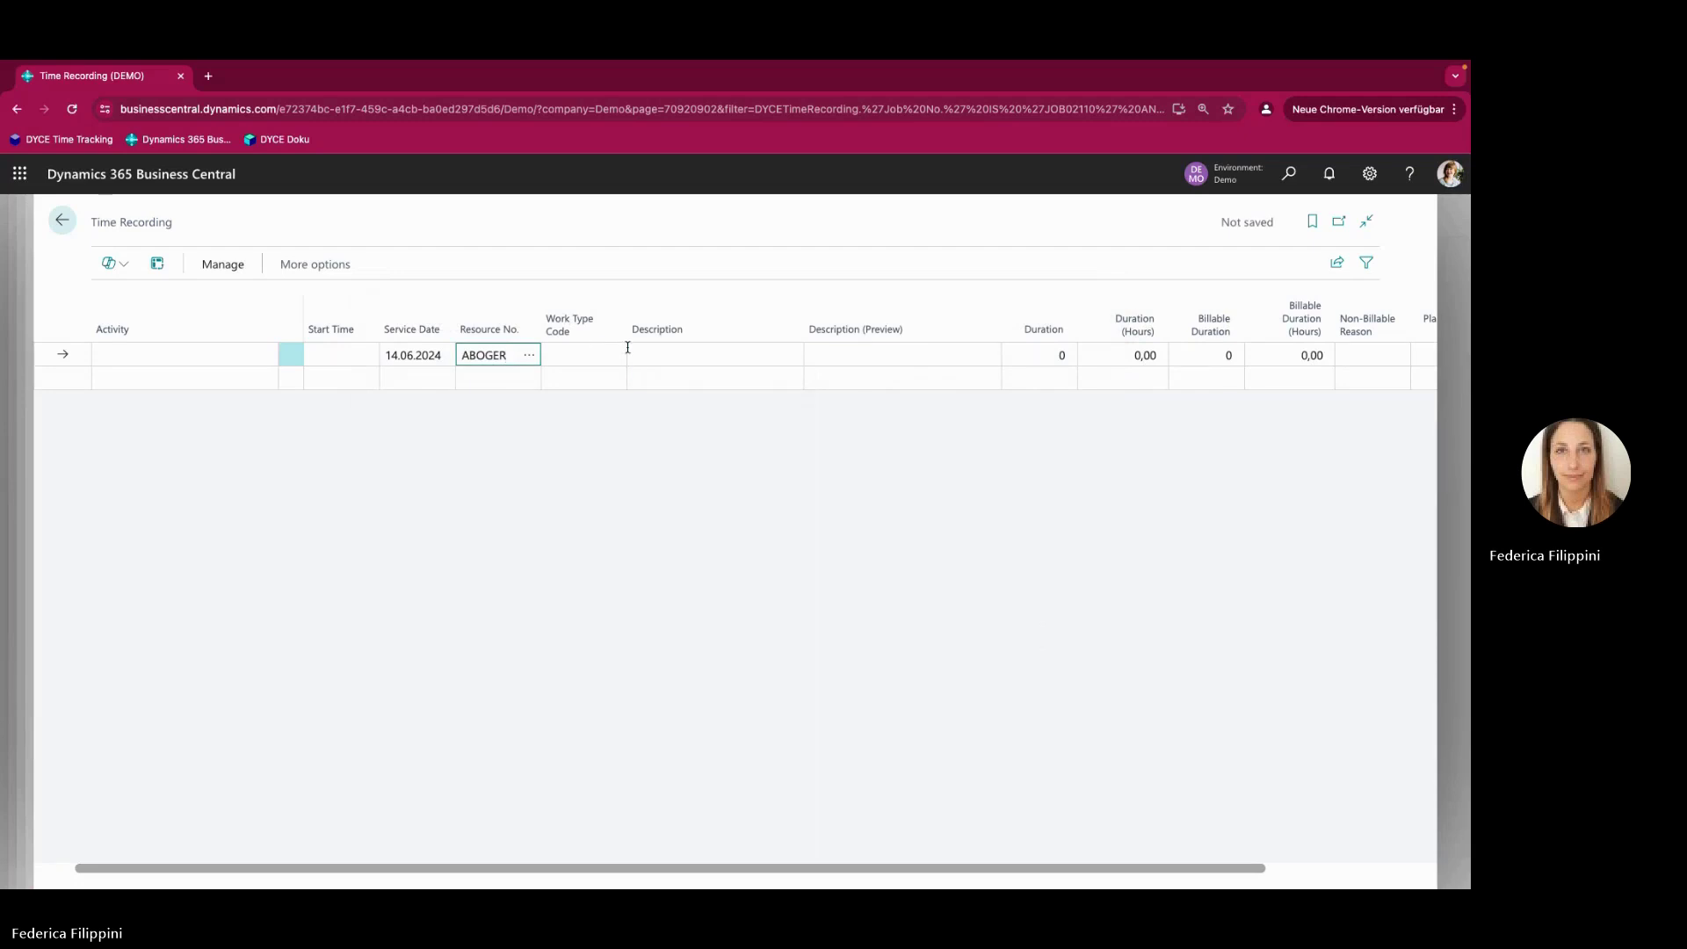
Enter "Sen Consulting" as the description of the senior consulting time entry
{"action": "left_click", "coordinate": [902, 354]}
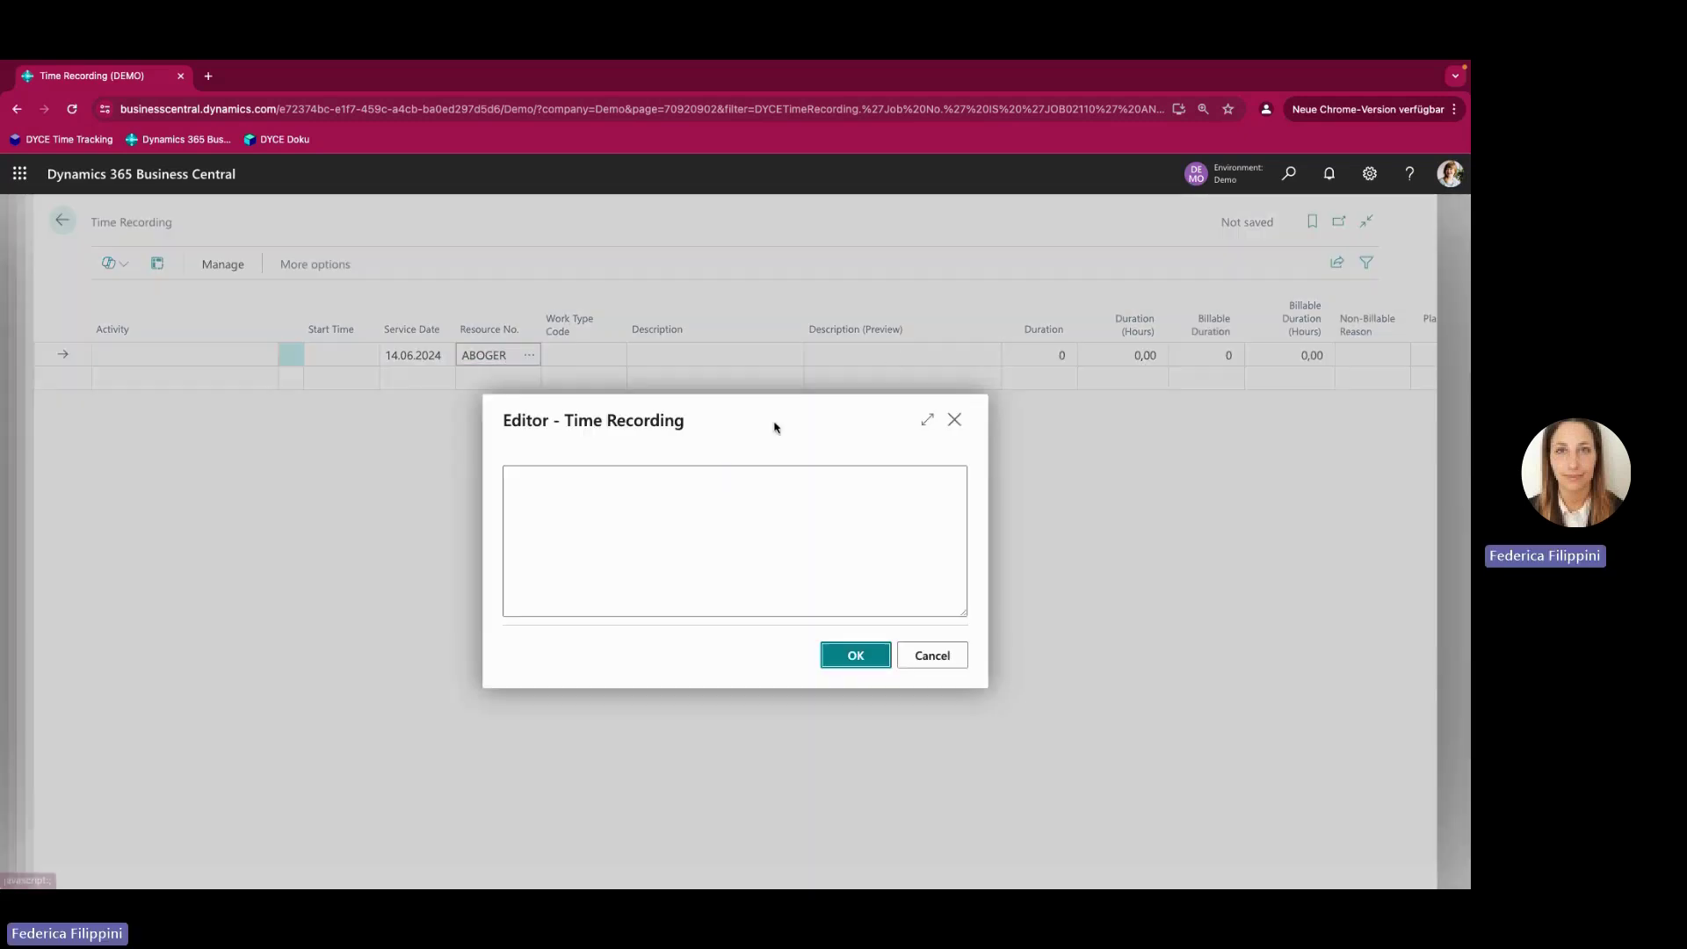
{"action": "left_click", "coordinate": [675, 495]}
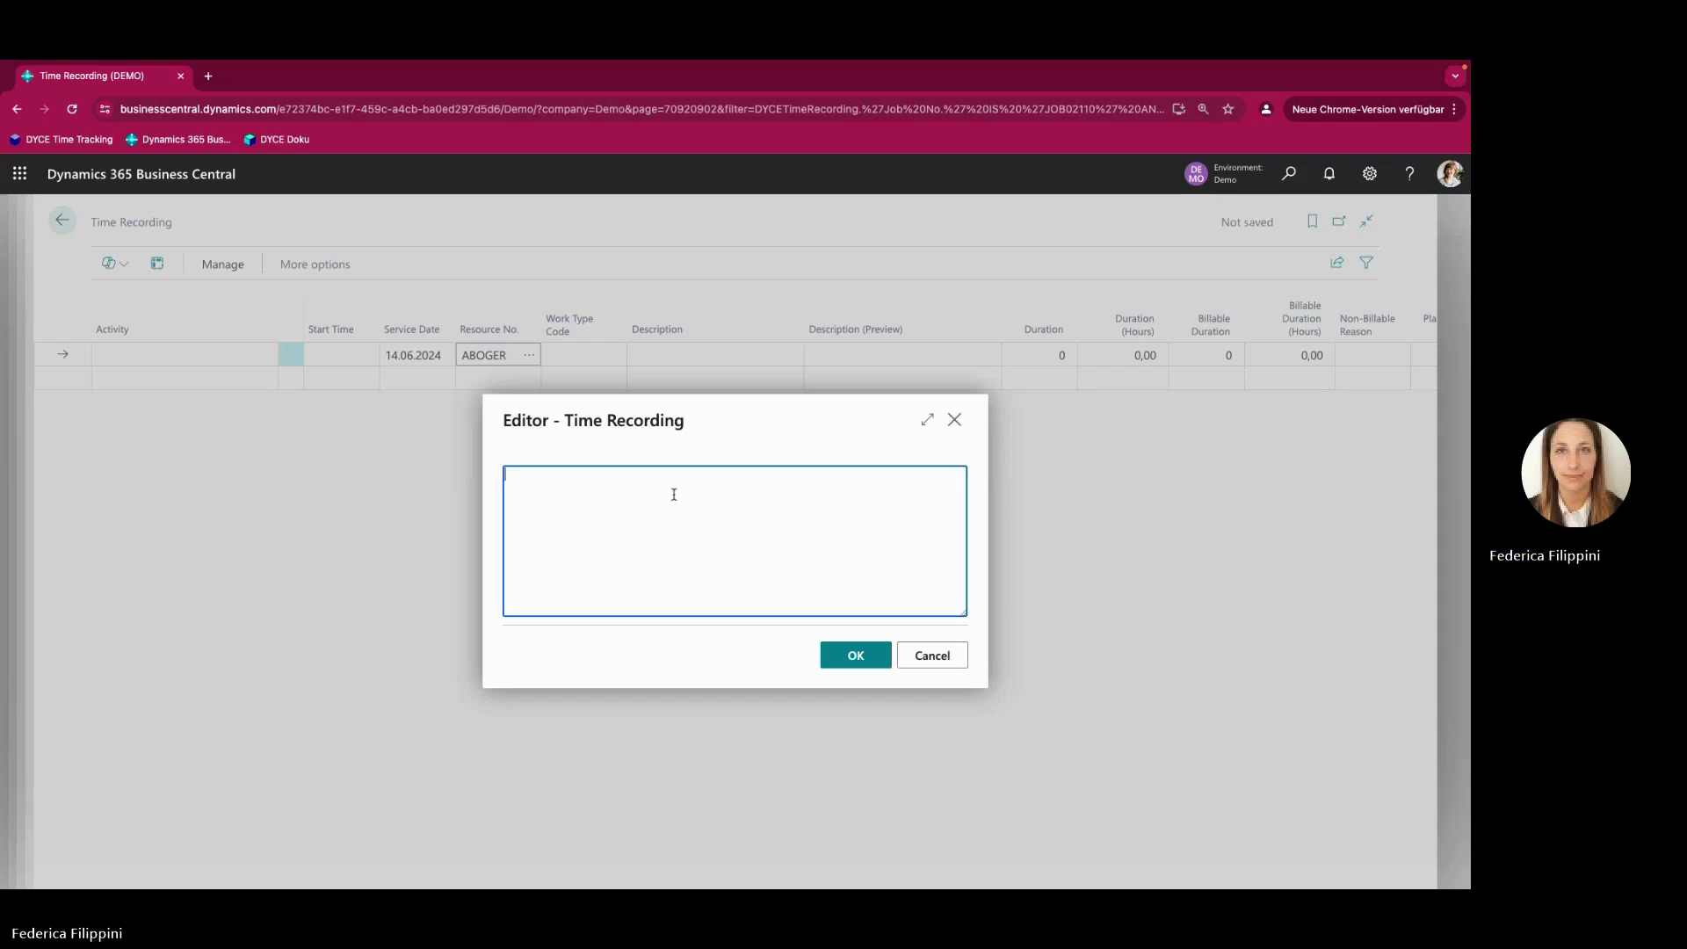
{"action": "type", "text": "Jun"}
{"action": "type", "text": " Con"}
{"action": "type", "text": "sulting"}
{"action": "left_click", "coordinate": [523, 476]}
{"action": "key", "text": "BackSpace"}
{"action": "key", "text": "BackSpace"}
{"action": "key", "text": "BackSpace"}
{"action": "type", "text": "Ser"}
{"action": "left_click", "coordinate": [840, 656]}
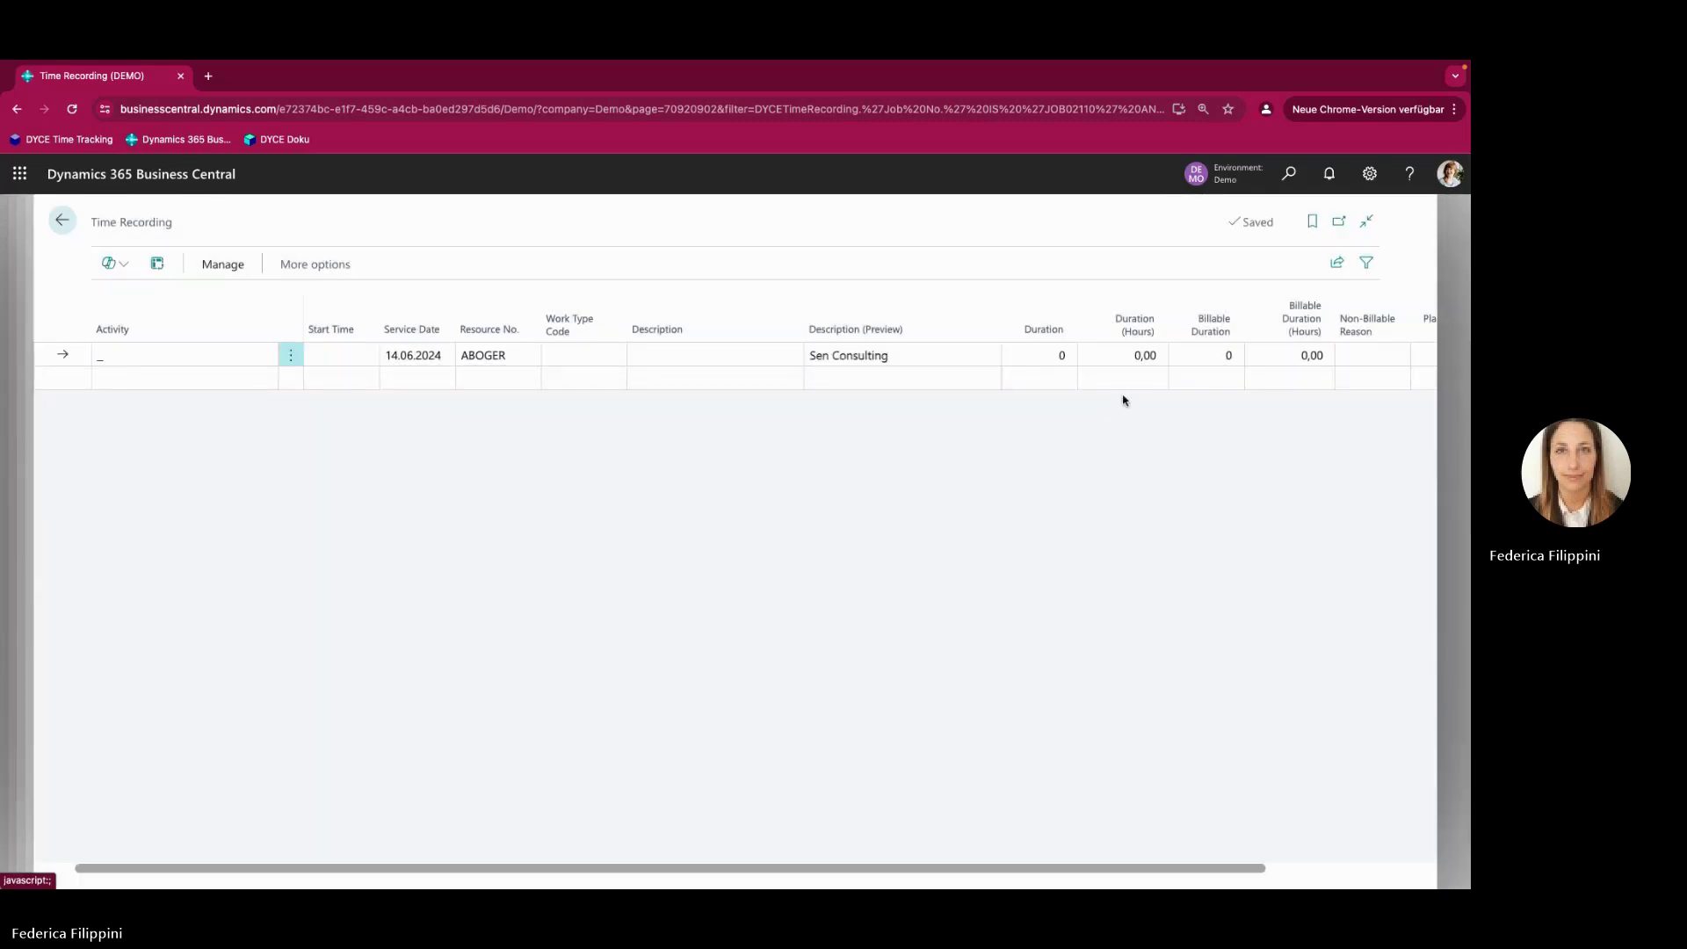
Set the senior consulting entry's duration to 10 hours and return to the Project Card
{"action": "scroll", "coordinate": [1010, 422], "scroll_direction": "right", "scroll_amount": 5}
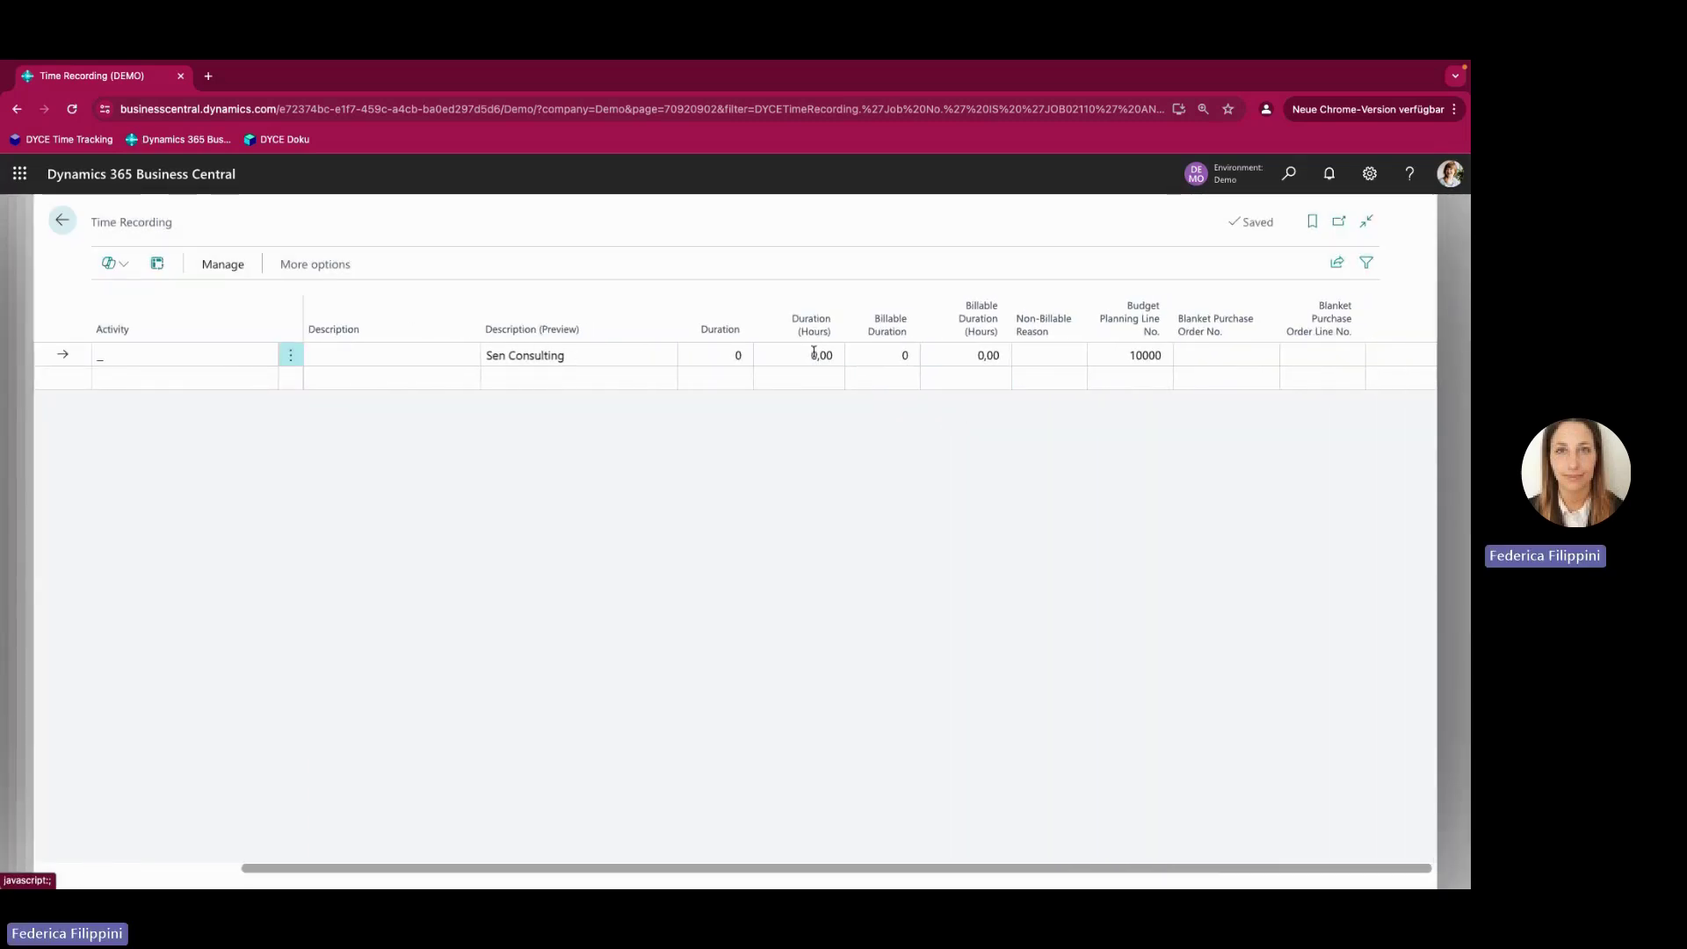
{"action": "left_click", "coordinate": [813, 352]}
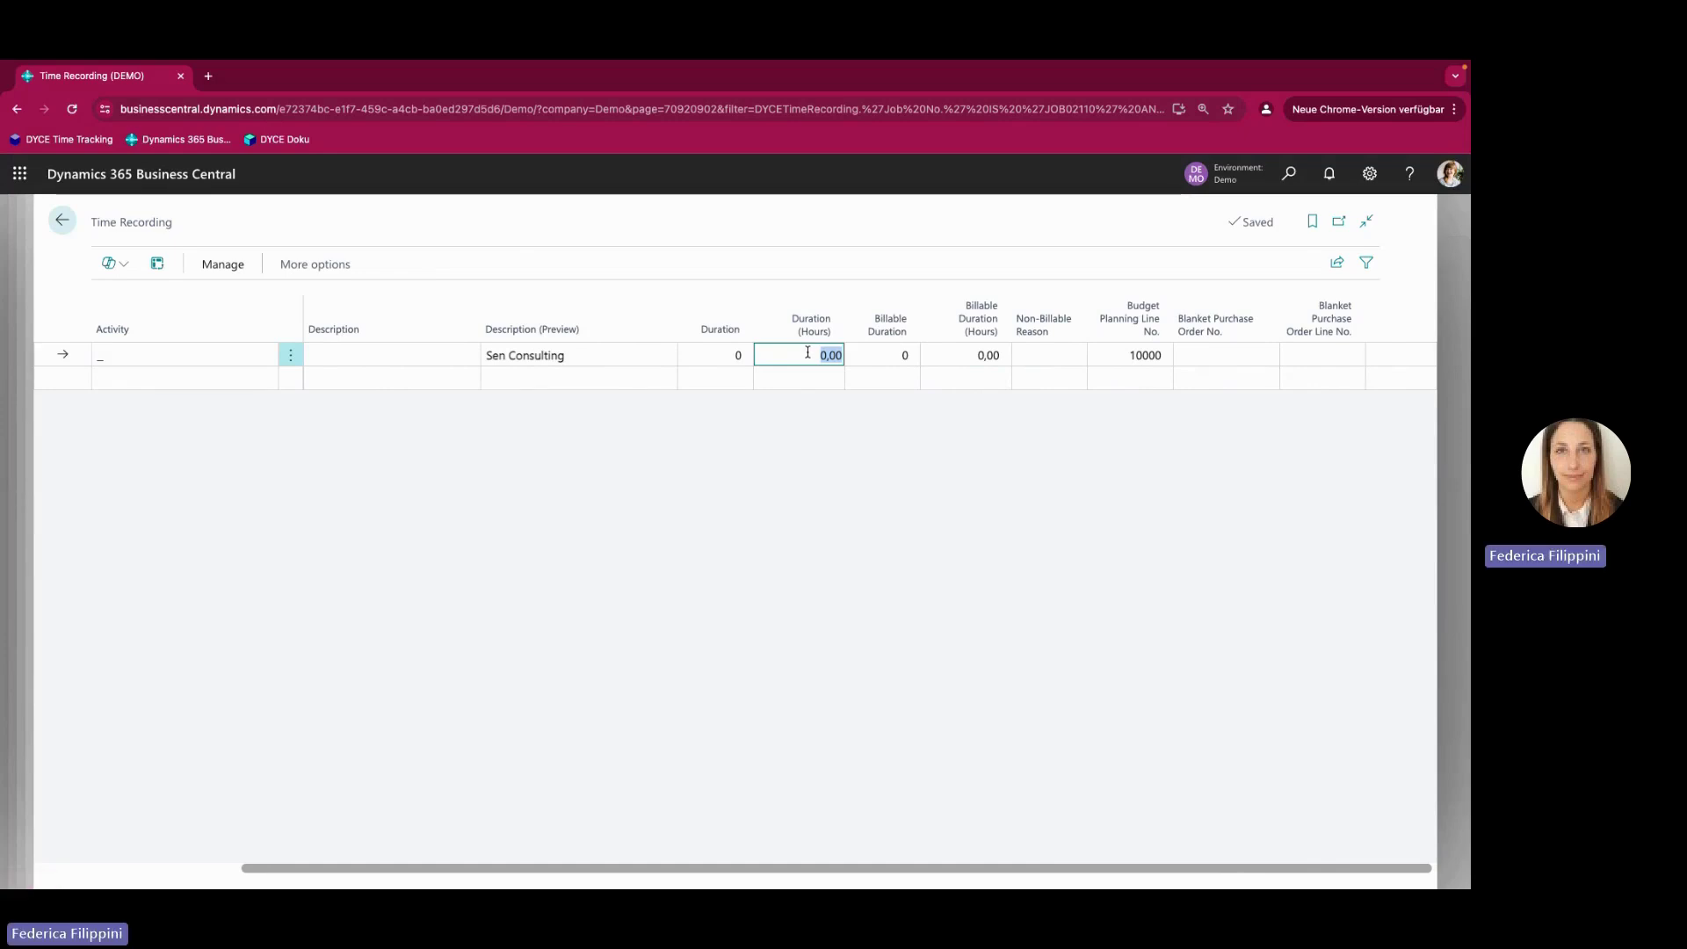
{"action": "type", "text": "10"}
{"action": "left_click", "coordinate": [919, 508]}
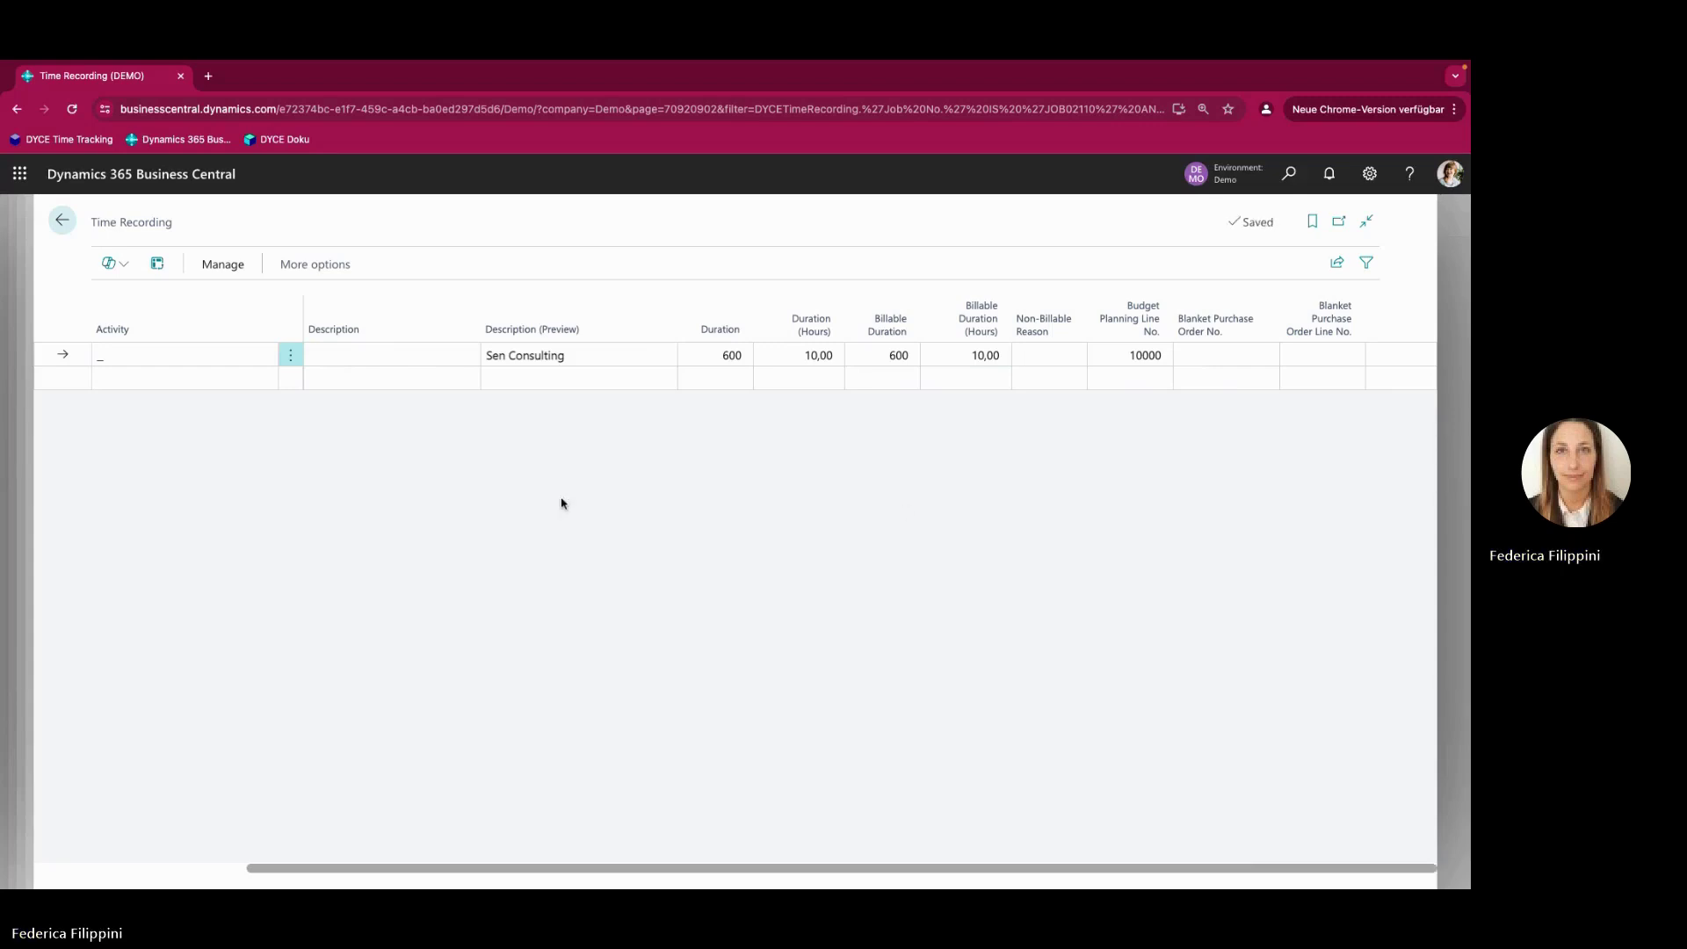
{"action": "scroll", "coordinate": [332, 498], "scroll_direction": "left", "scroll_amount": 5}
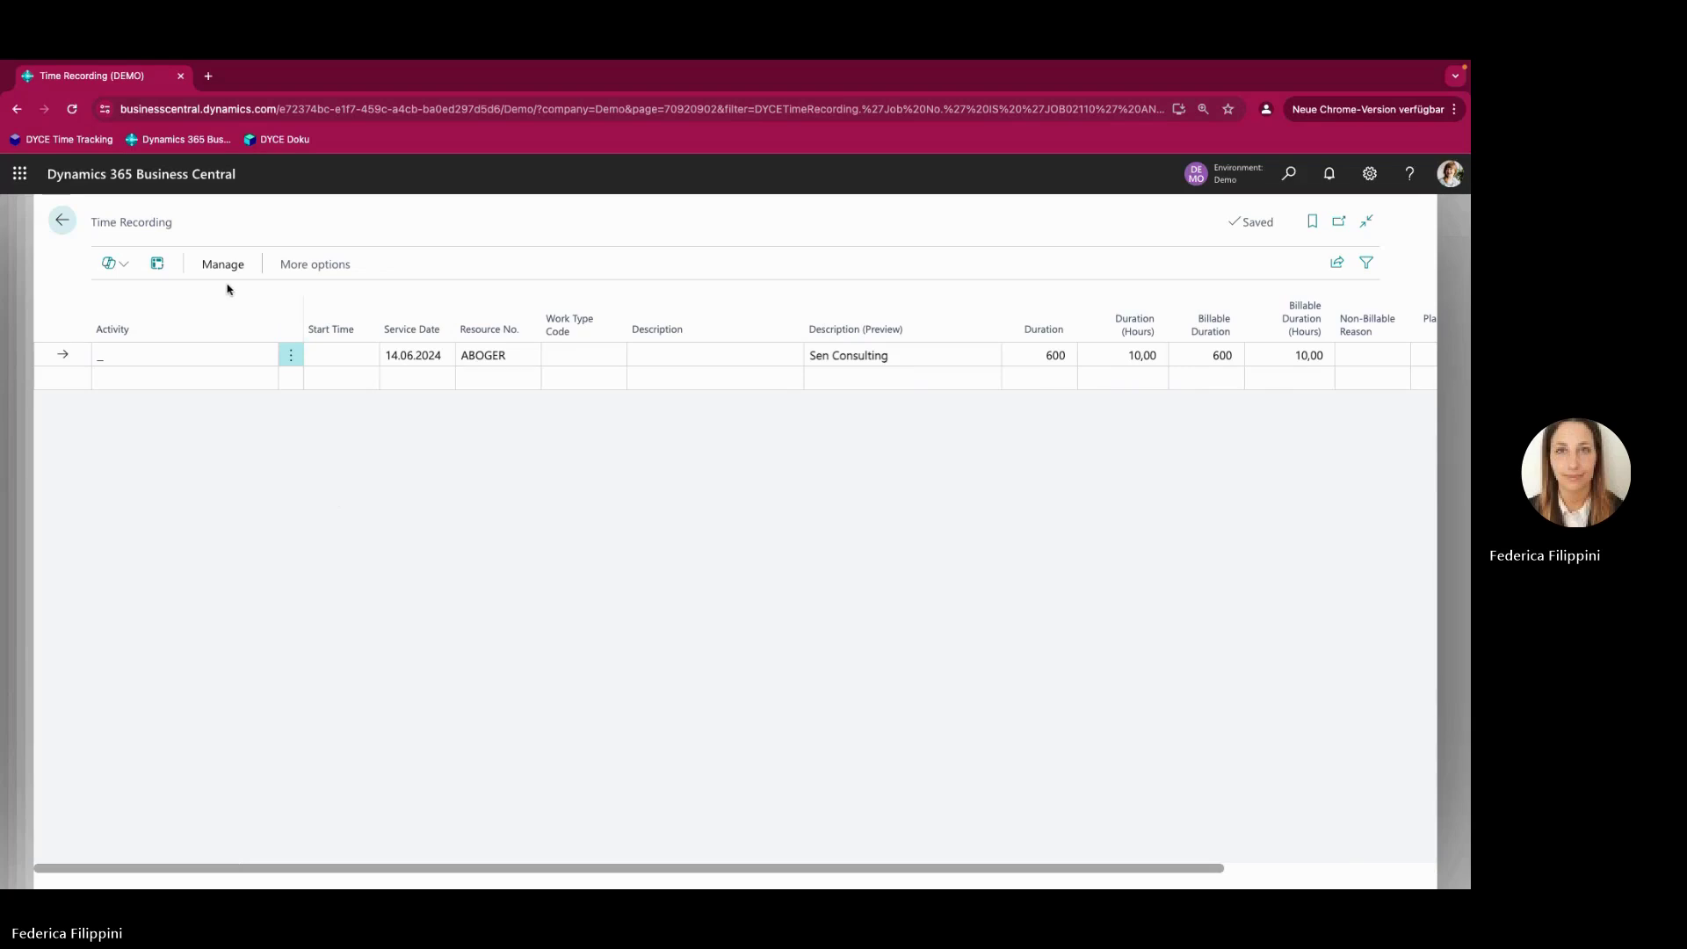
{"action": "left_click", "coordinate": [62, 221]}
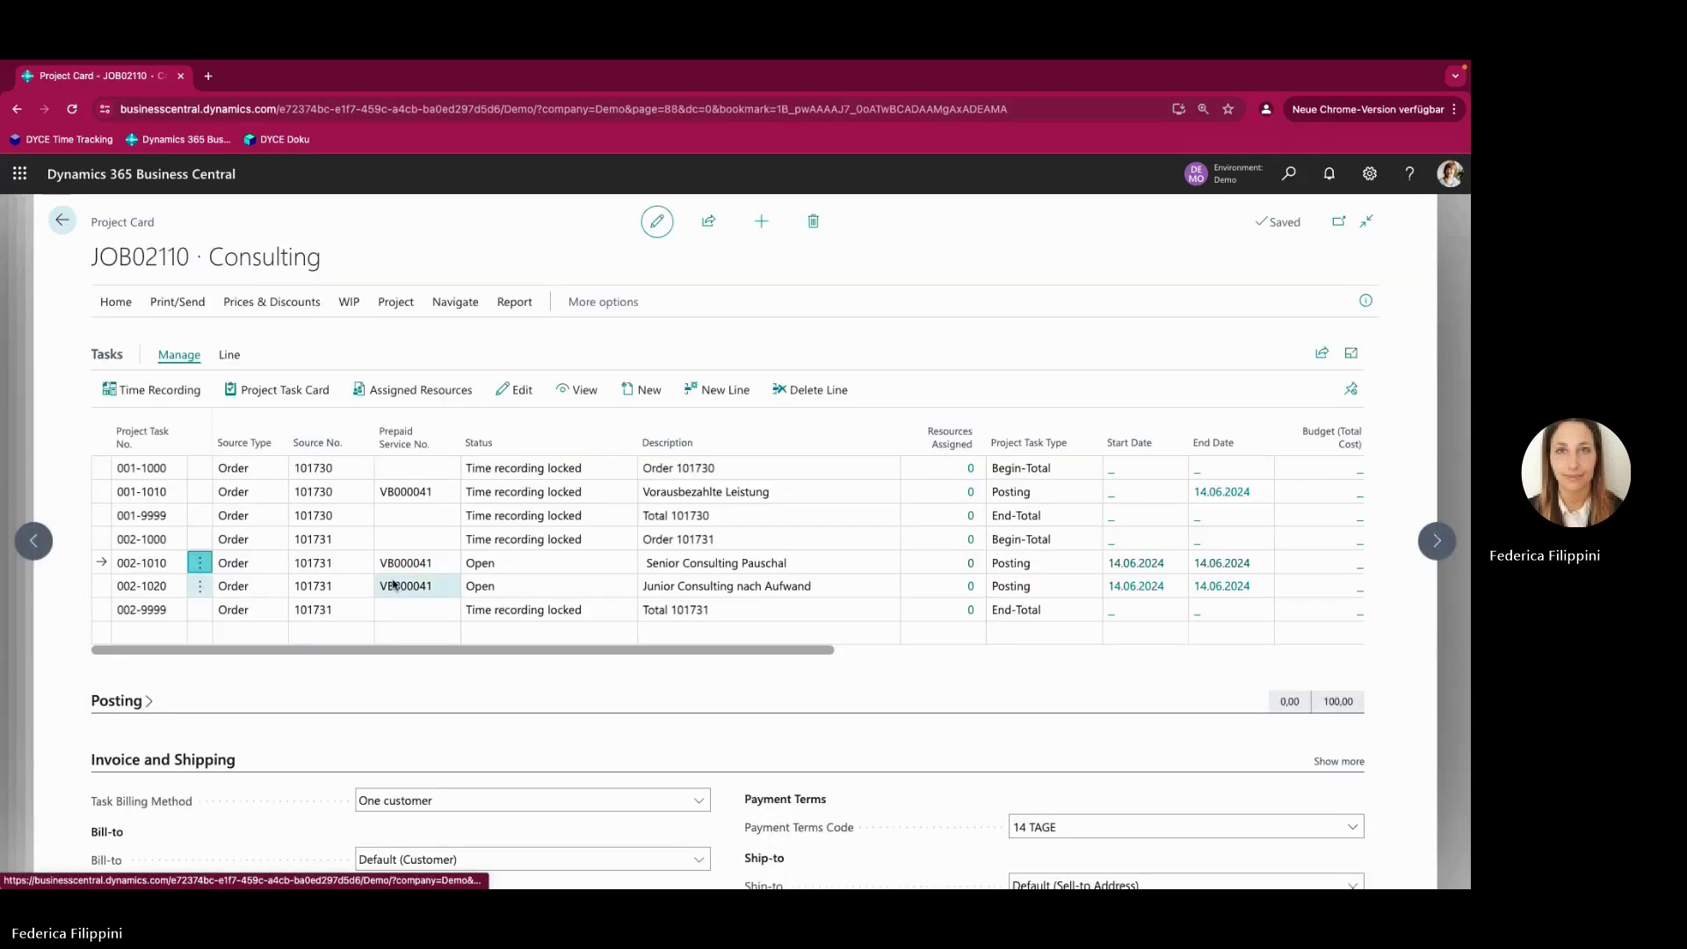
Open time recording for the Junior Consulting nach Aufwand task and assign the second listed resource to the entry
{"action": "left_click", "coordinate": [200, 587]}
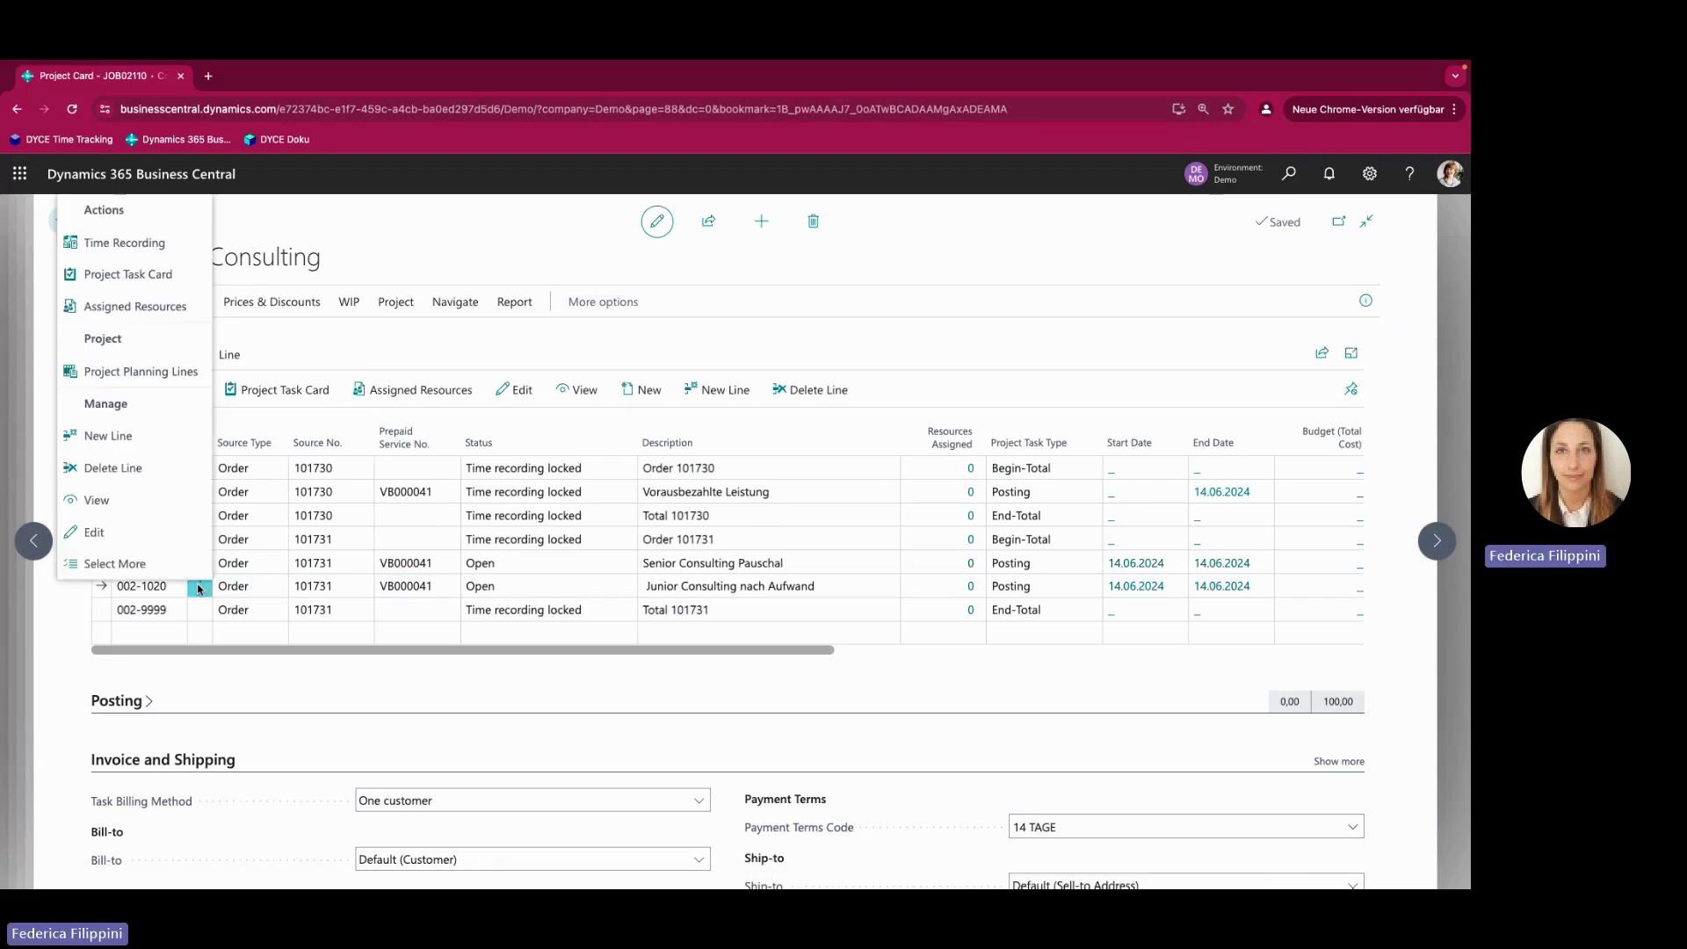
{"action": "left_click", "coordinate": [158, 244]}
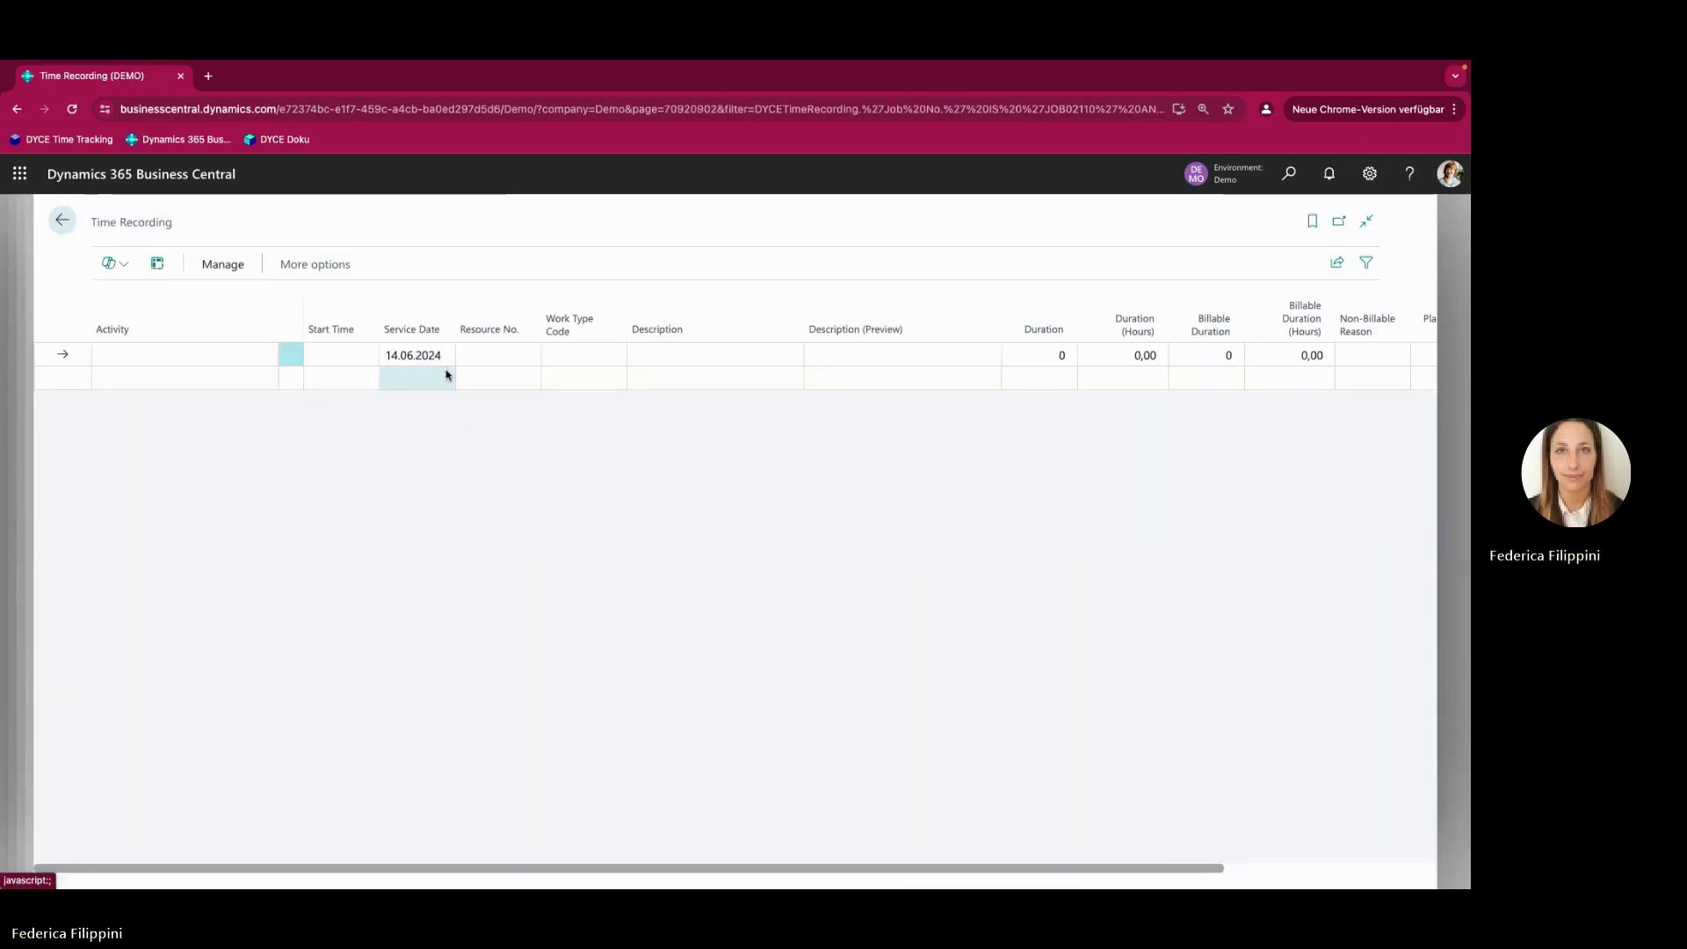
{"action": "left_click", "coordinate": [486, 352]}
{"action": "left_click", "coordinate": [533, 355]}
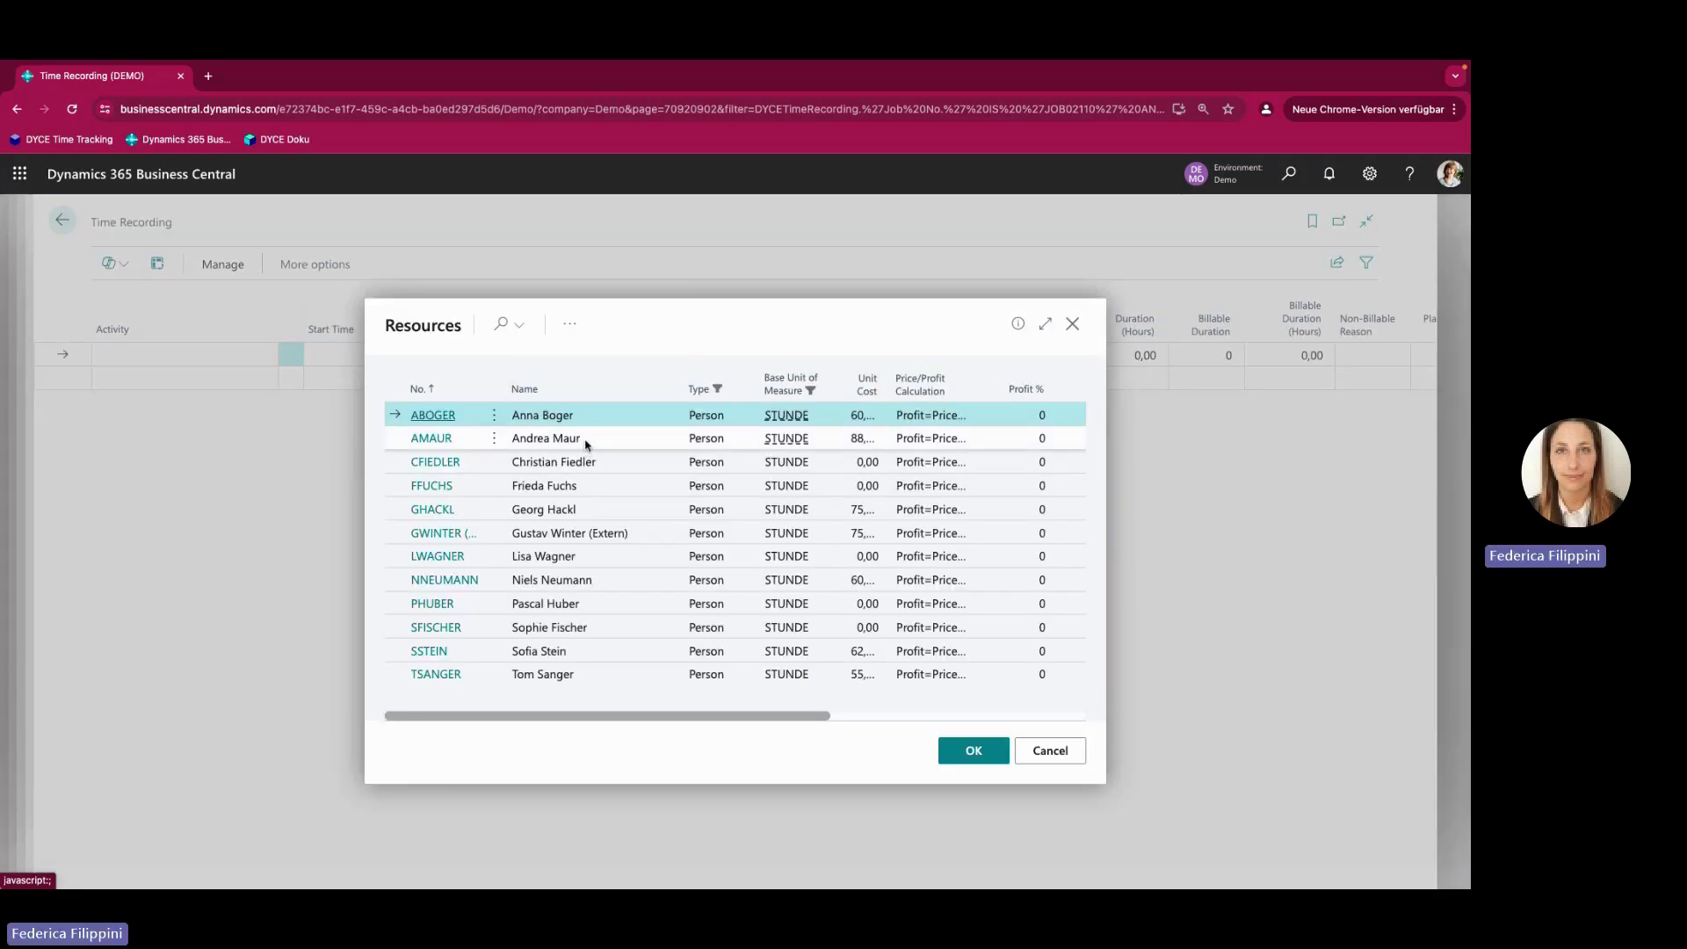
{"action": "left_click", "coordinate": [587, 444]}
{"action": "left_click", "coordinate": [977, 758]}
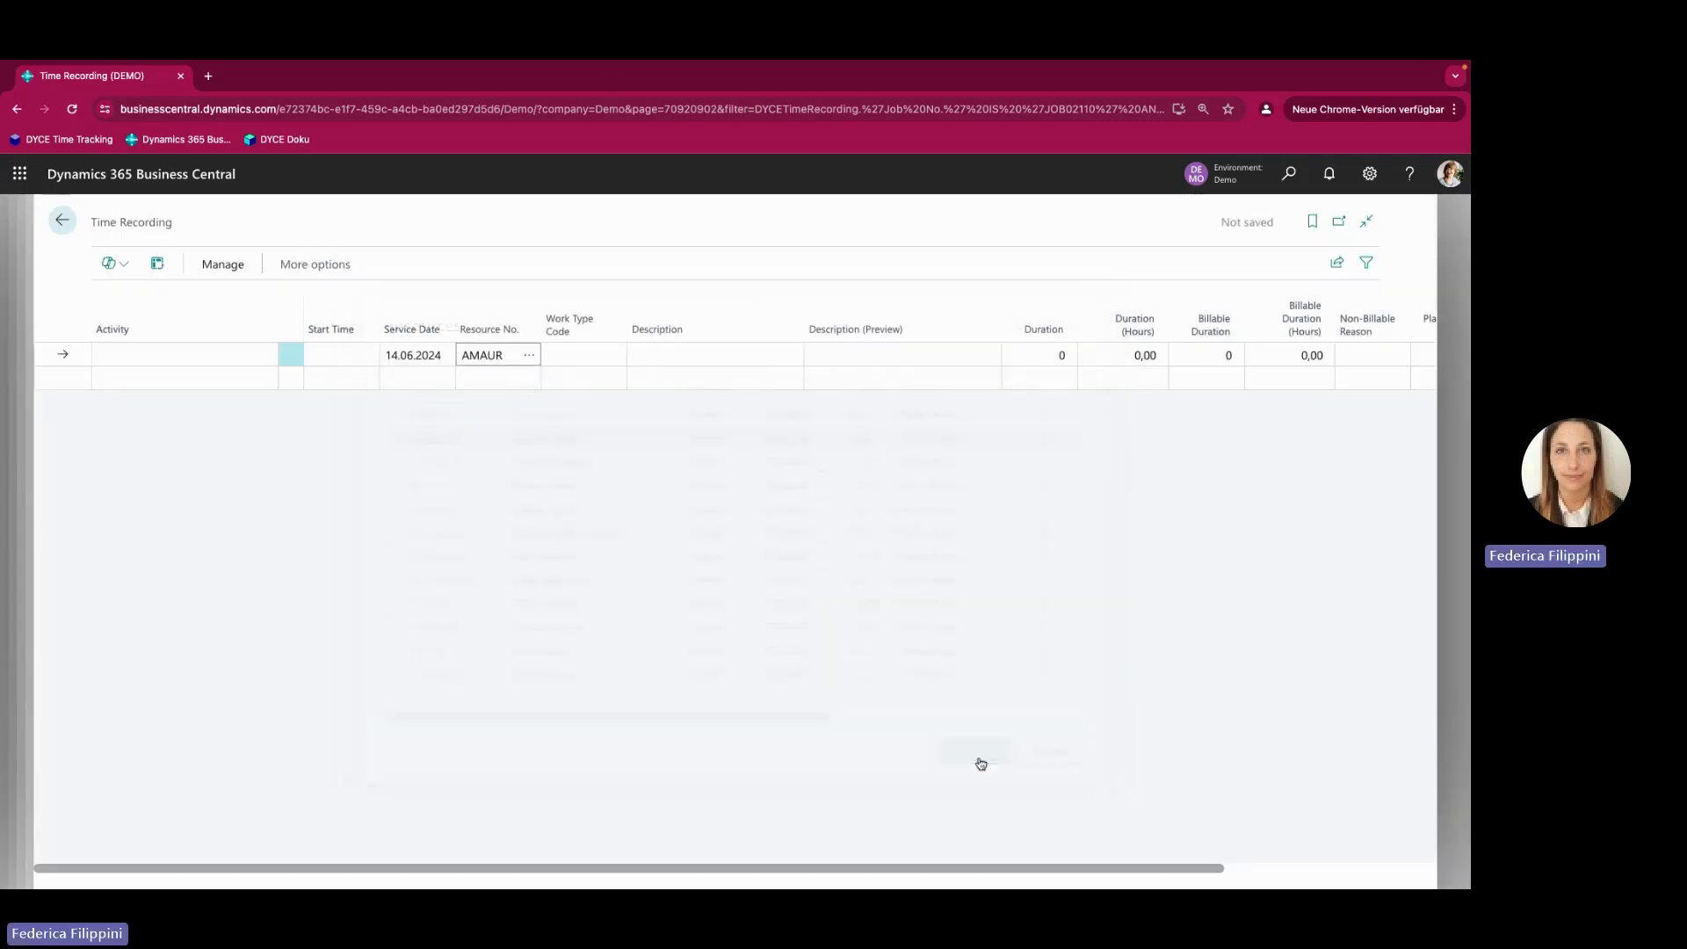
Enter "Jun Consulting" as the description of the junior consulting time entry
{"action": "left_click", "coordinate": [747, 353]}
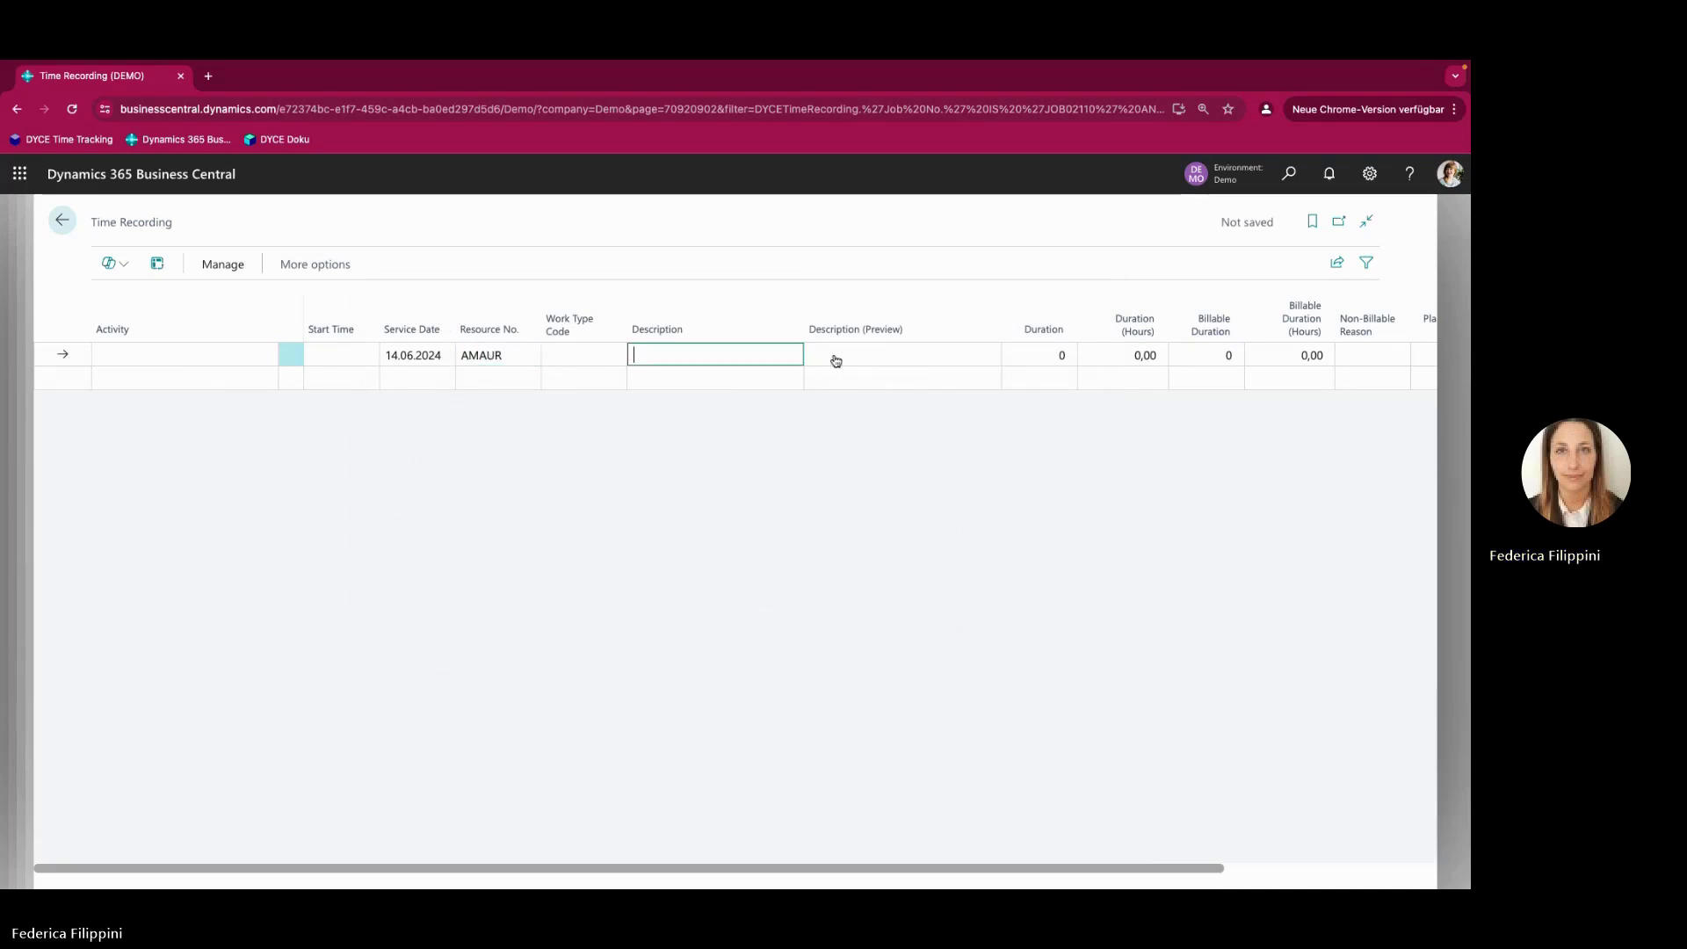
{"action": "left_click", "coordinate": [837, 361]}
{"action": "left_click", "coordinate": [621, 502]}
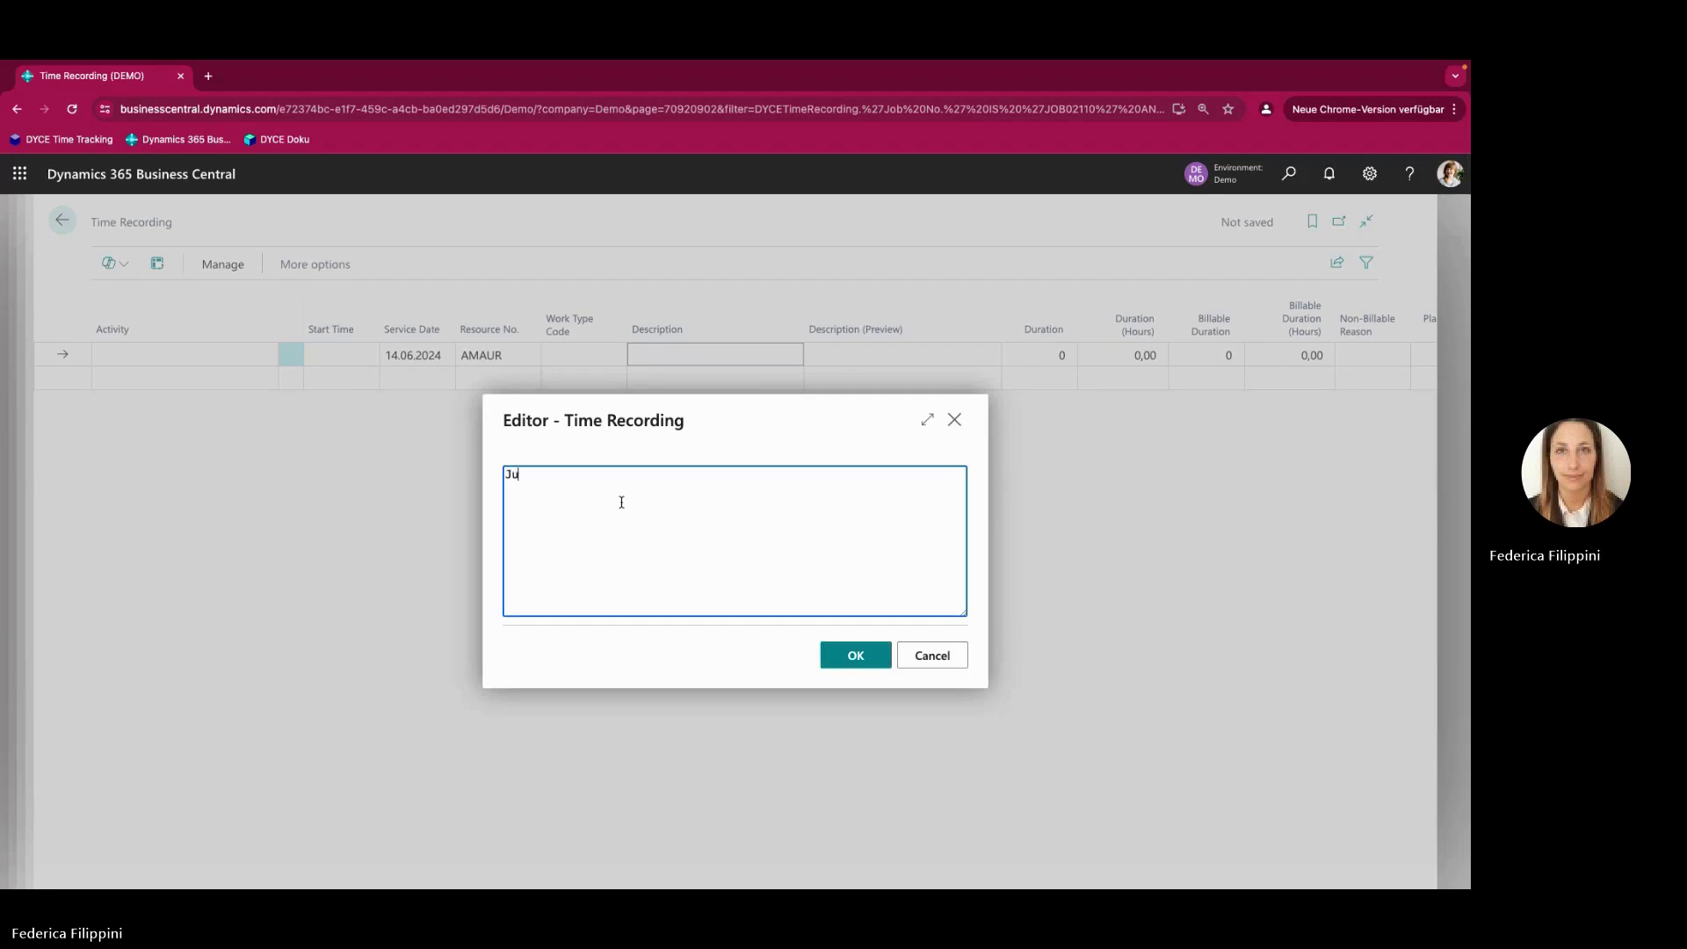
{"action": "type", "text": "Jun Consulting"}
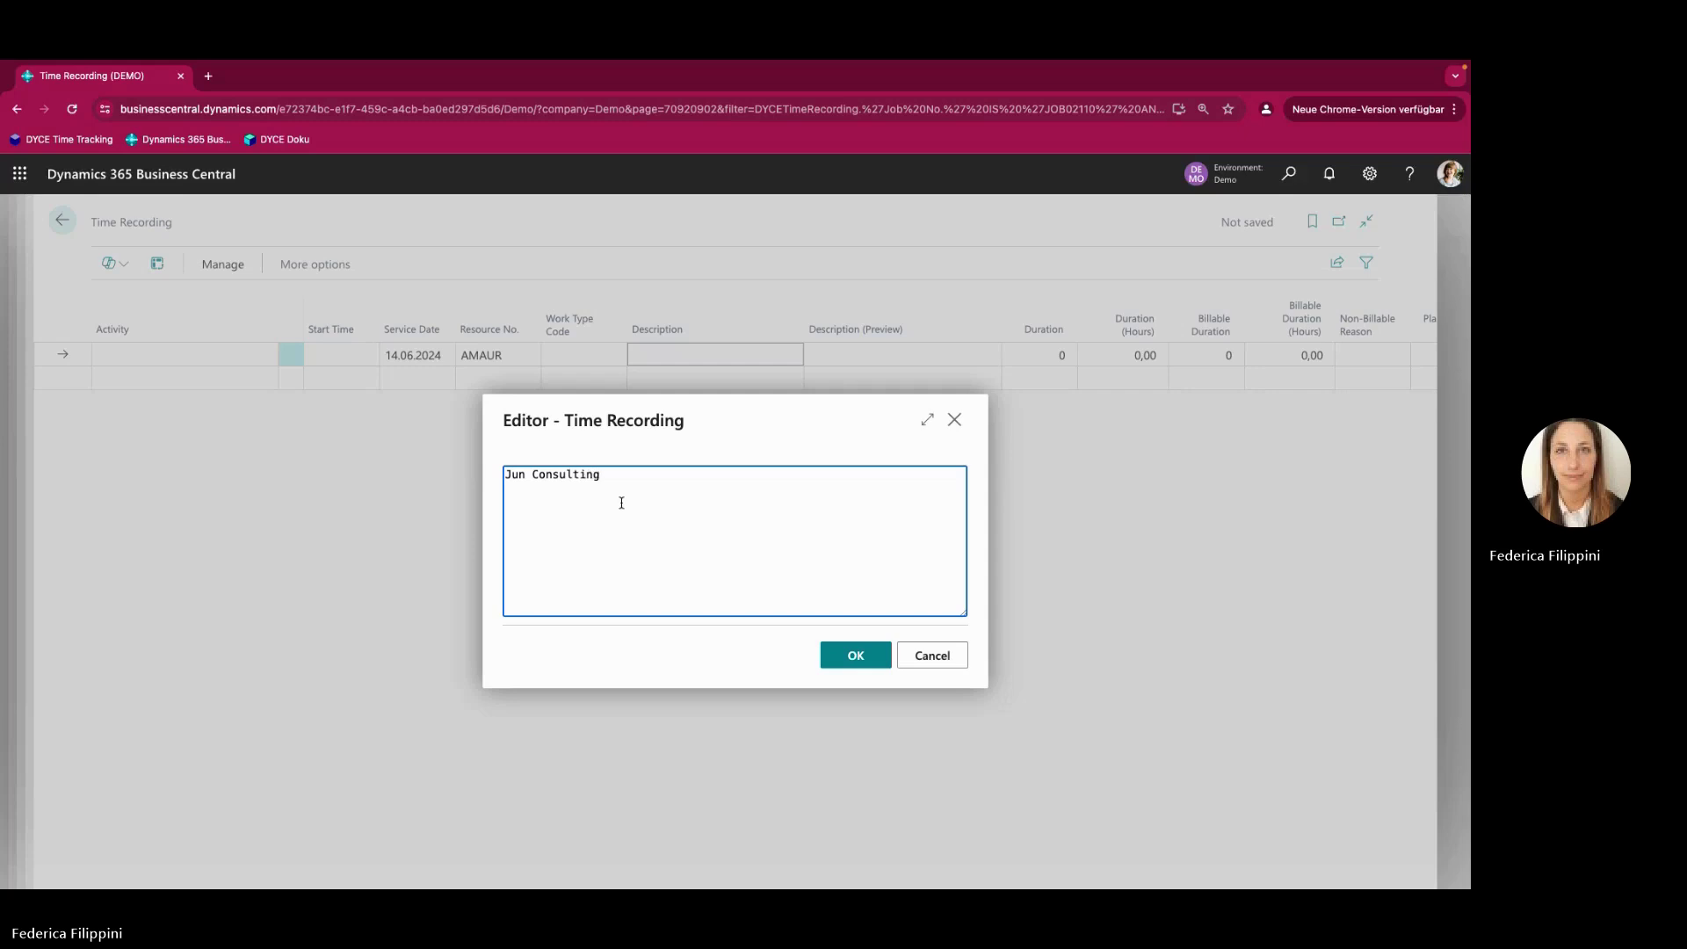
{"action": "left_click", "coordinate": [851, 661]}
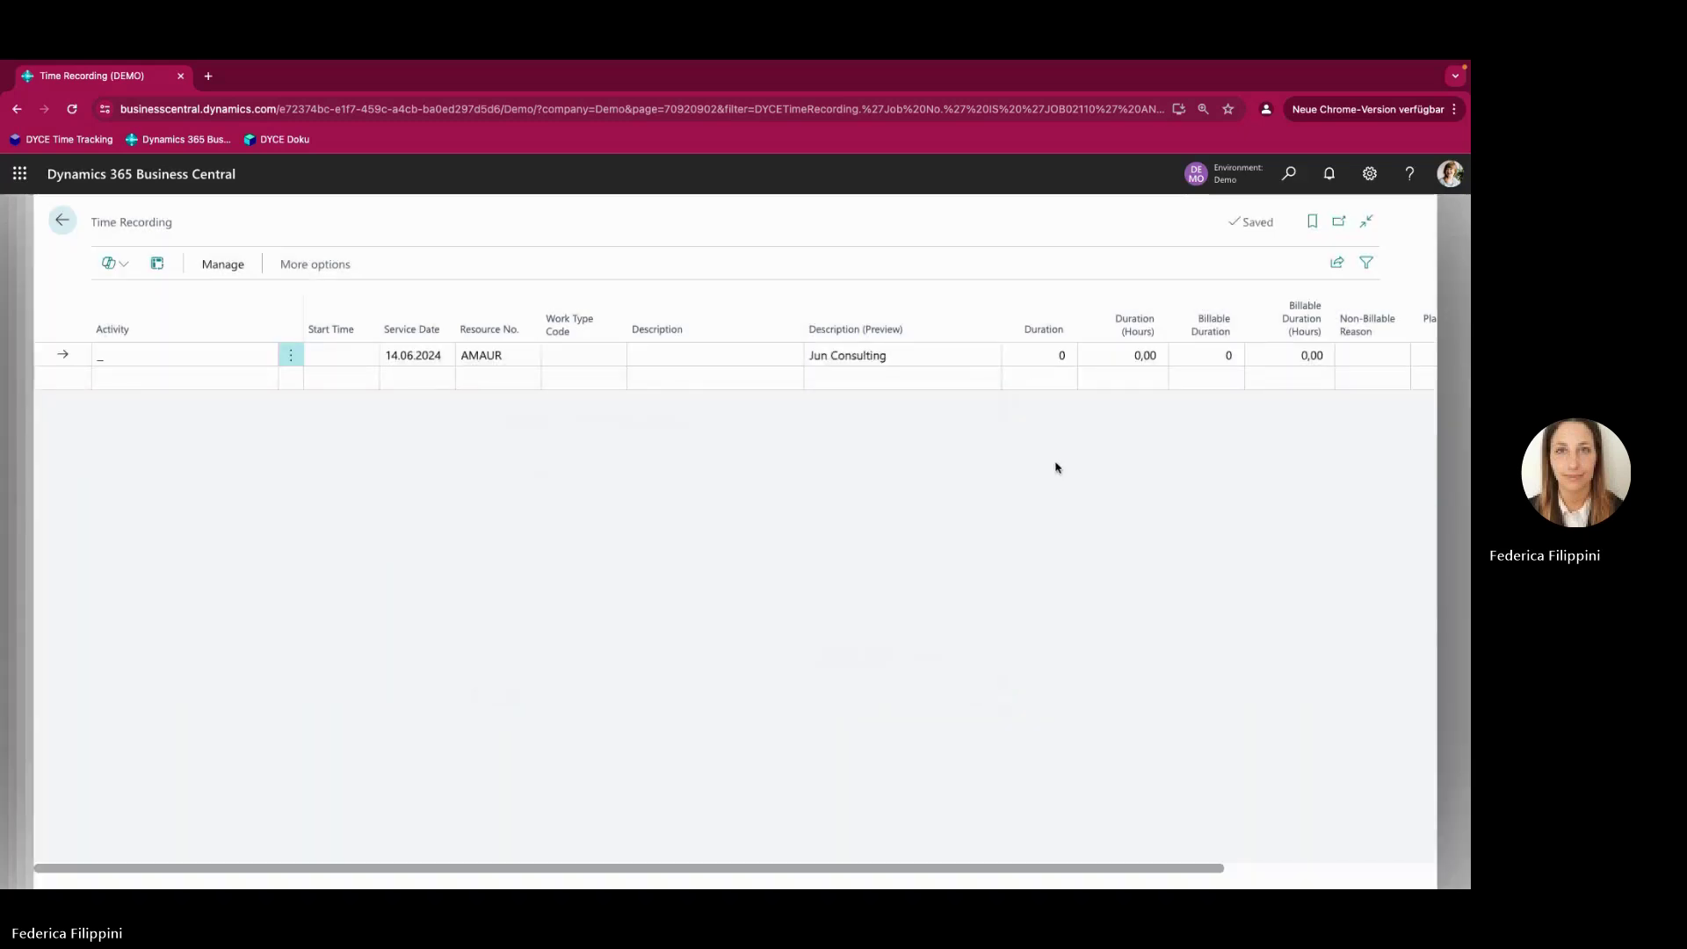
Set the junior consulting entry's duration to 10 hours and return to the Project Card to review the tasks' time recording columns
{"action": "left_click", "coordinate": [1119, 353]}
{"action": "type", "text": "10"}
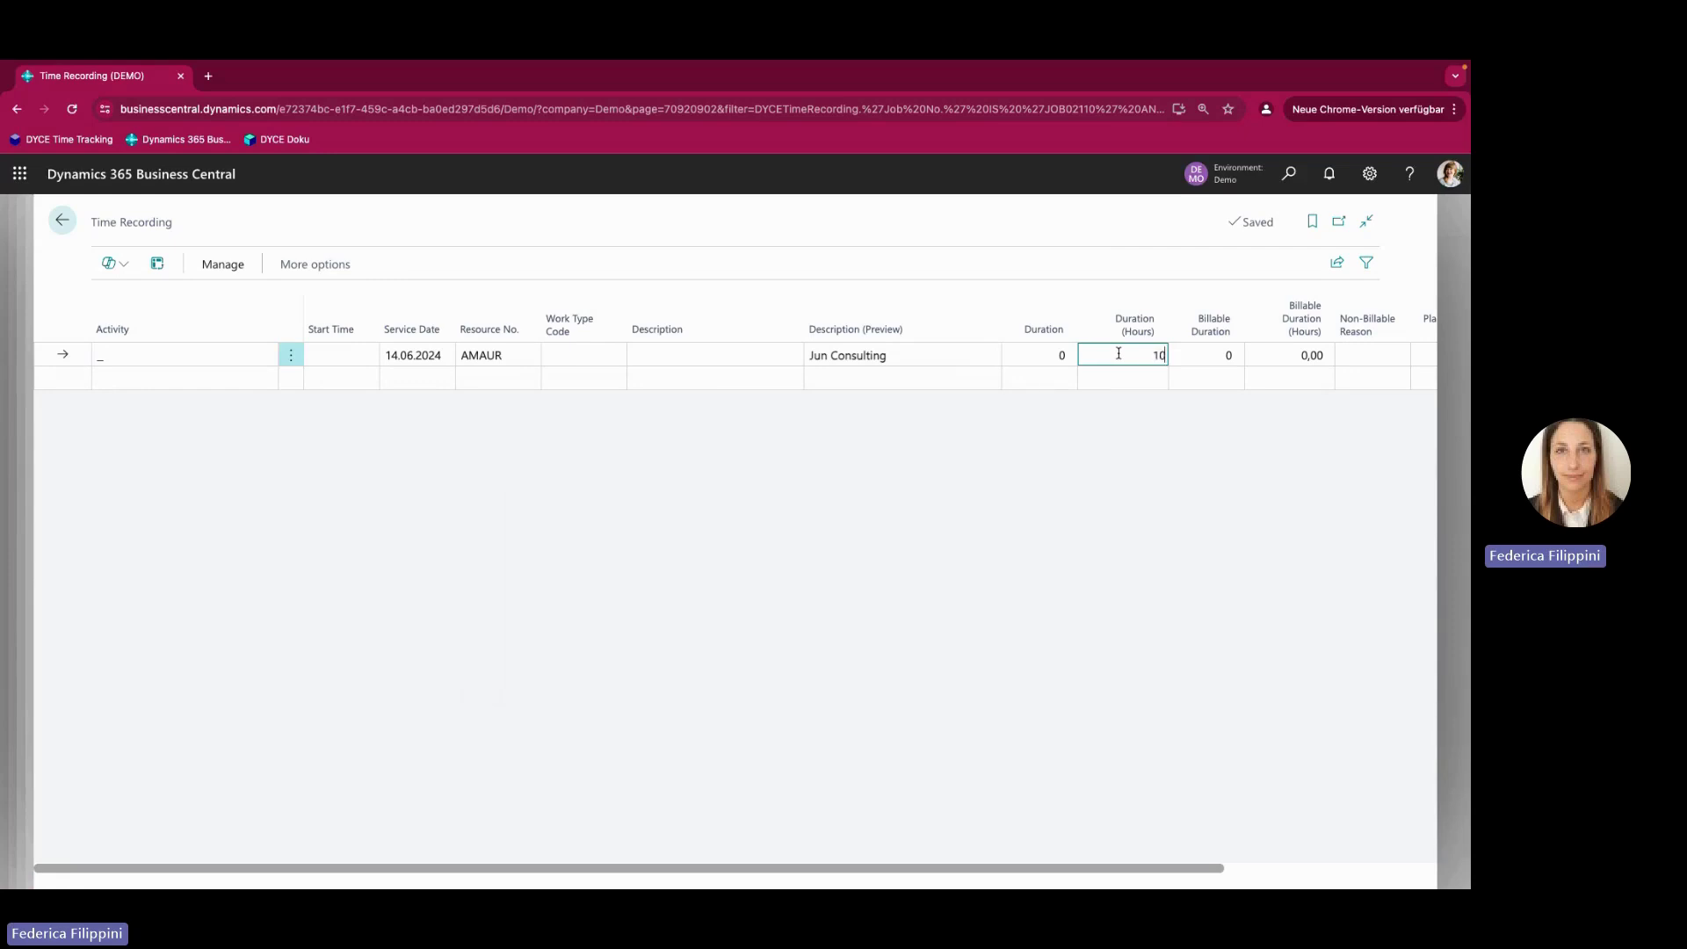
{"action": "left_click", "coordinate": [1124, 446]}
{"action": "scroll", "coordinate": [1121, 457], "scroll_direction": "right", "scroll_amount": 5}
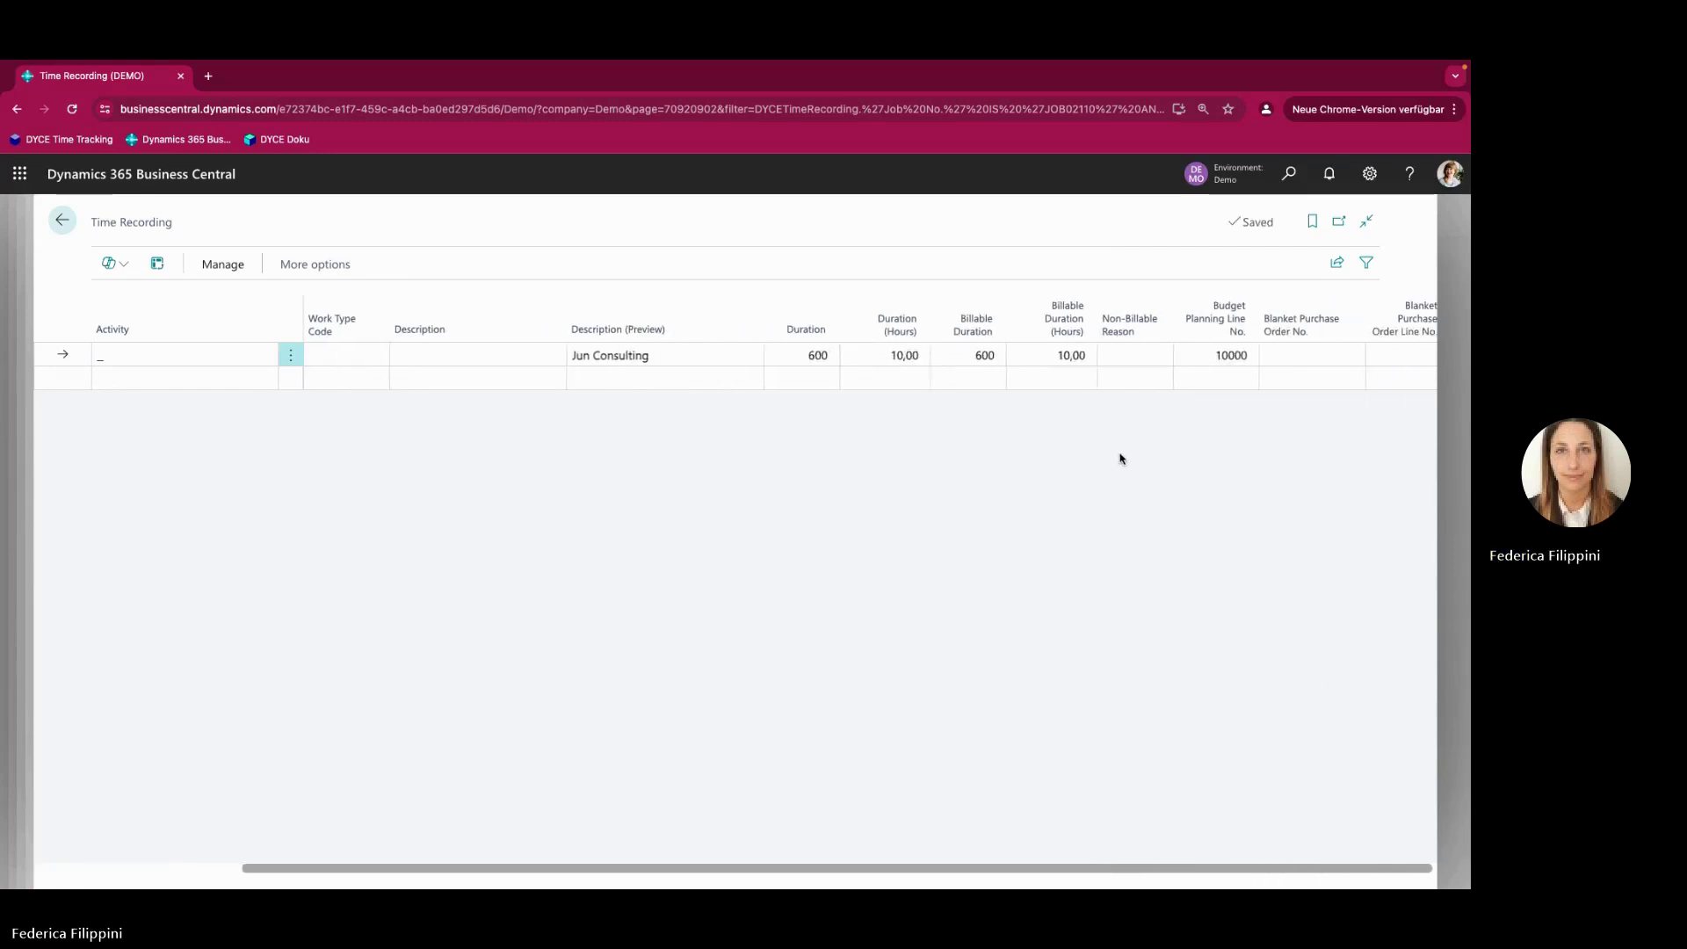
{"action": "left_click", "coordinate": [74, 218]}
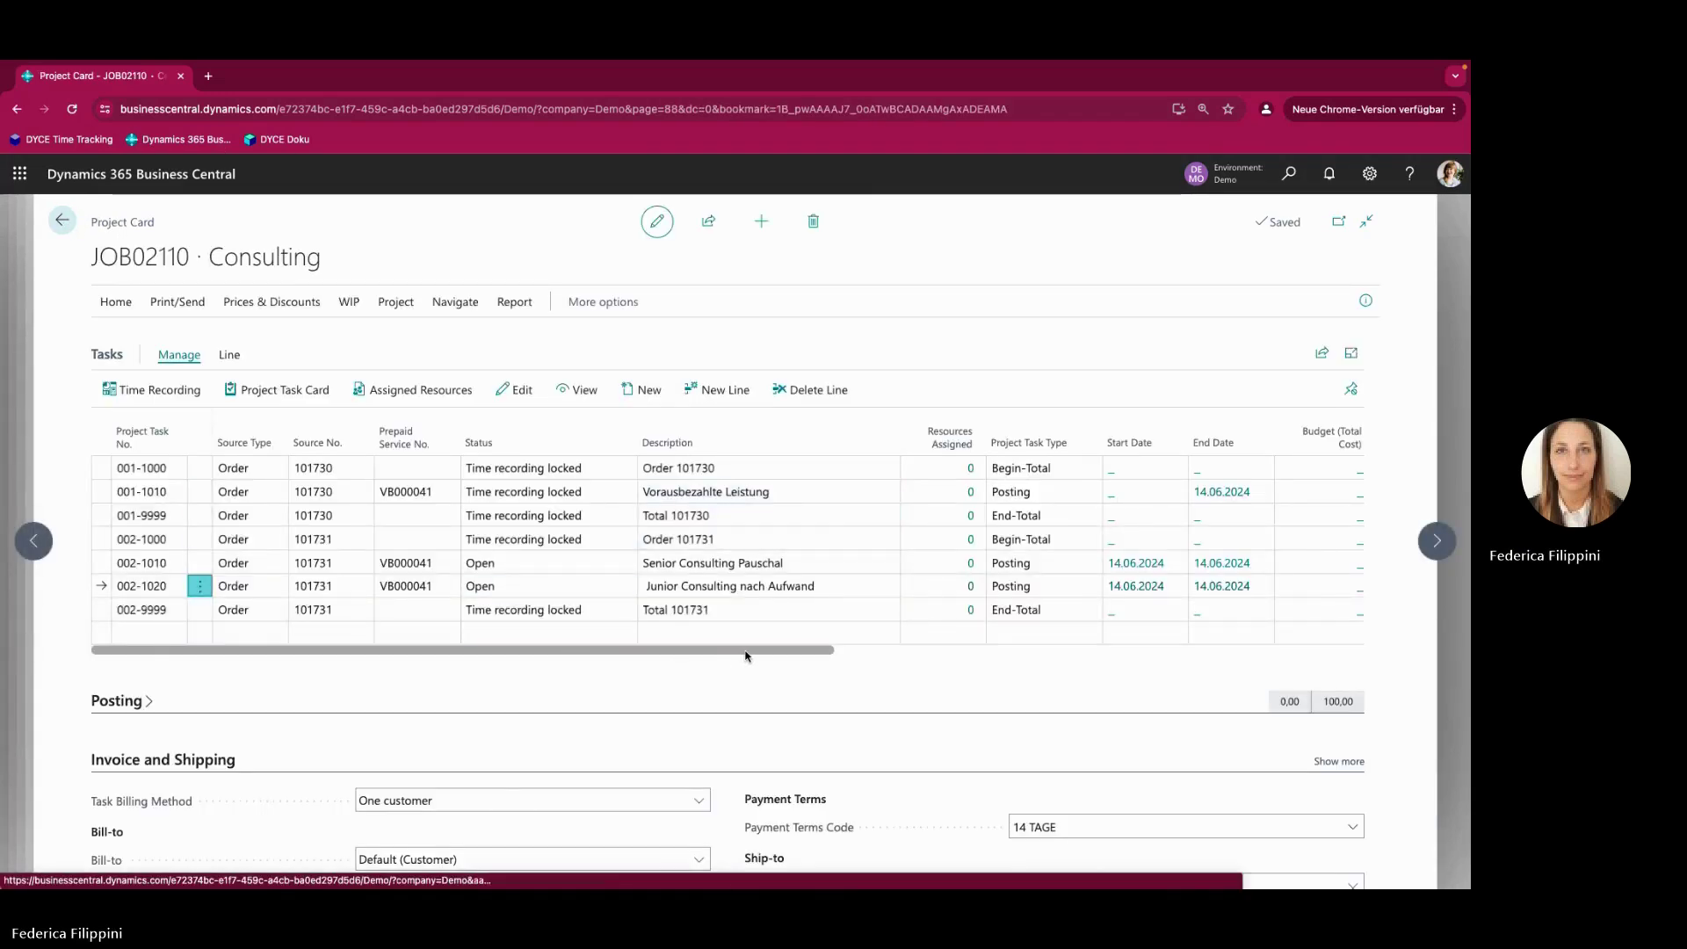
{"action": "left_click_drag", "start_coordinate": [745, 649], "coordinate": [1243, 681]}
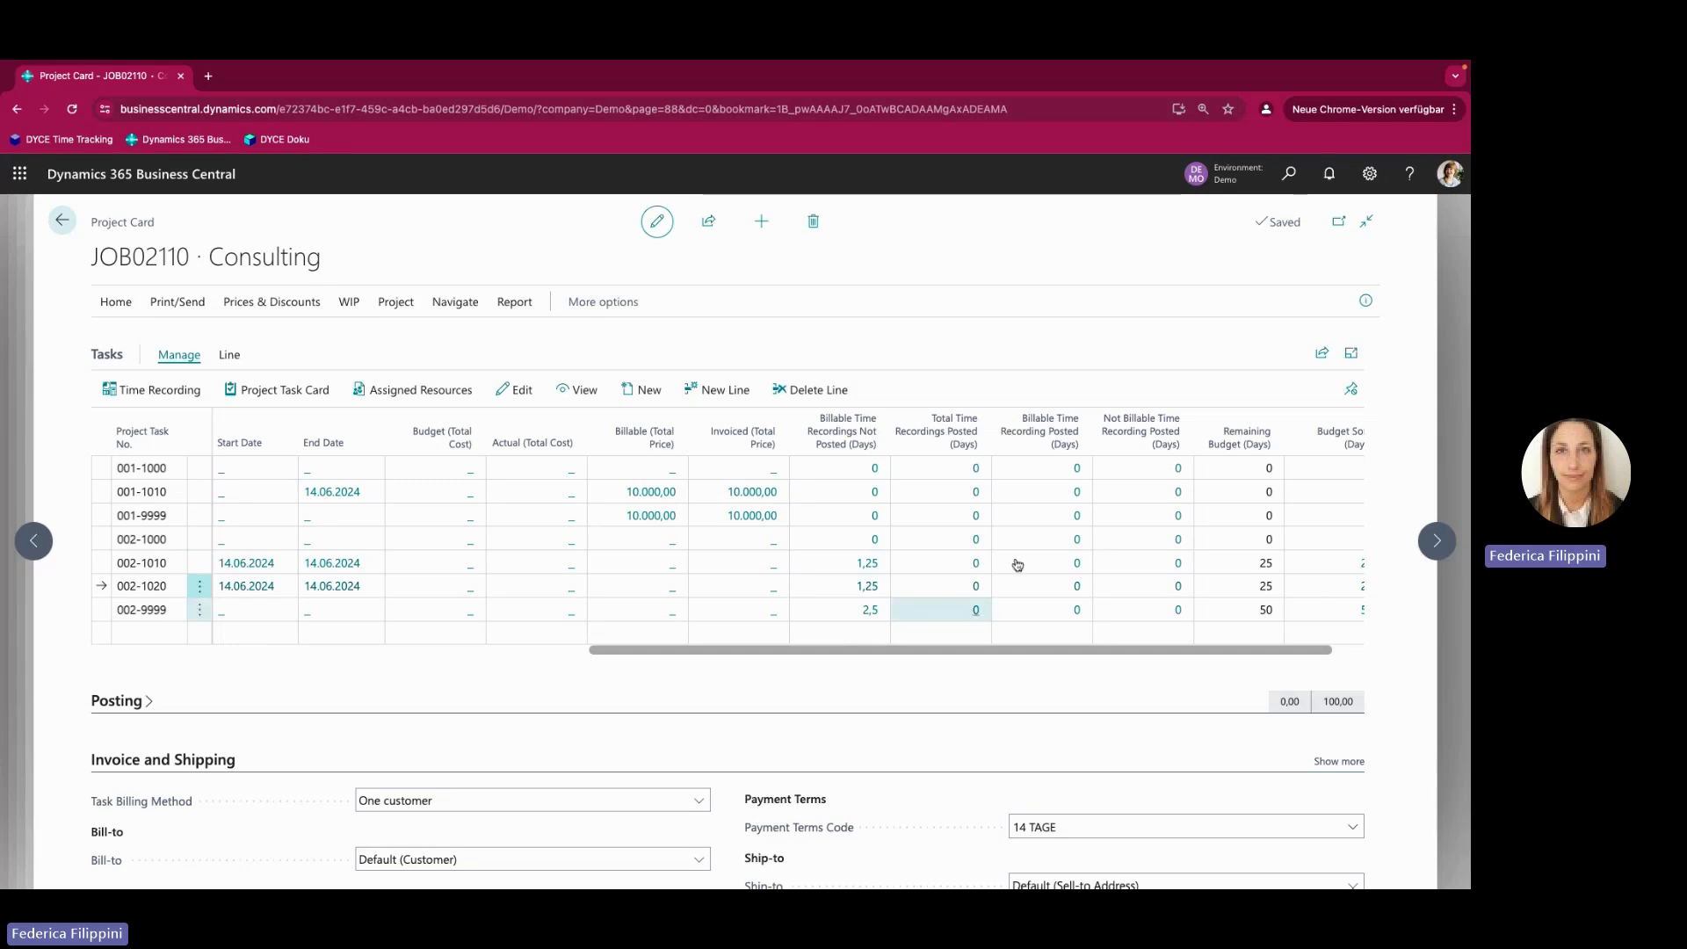
Search for "proj bill" and open the Project Billing Overview
{"action": "left_click", "coordinate": [1288, 176]}
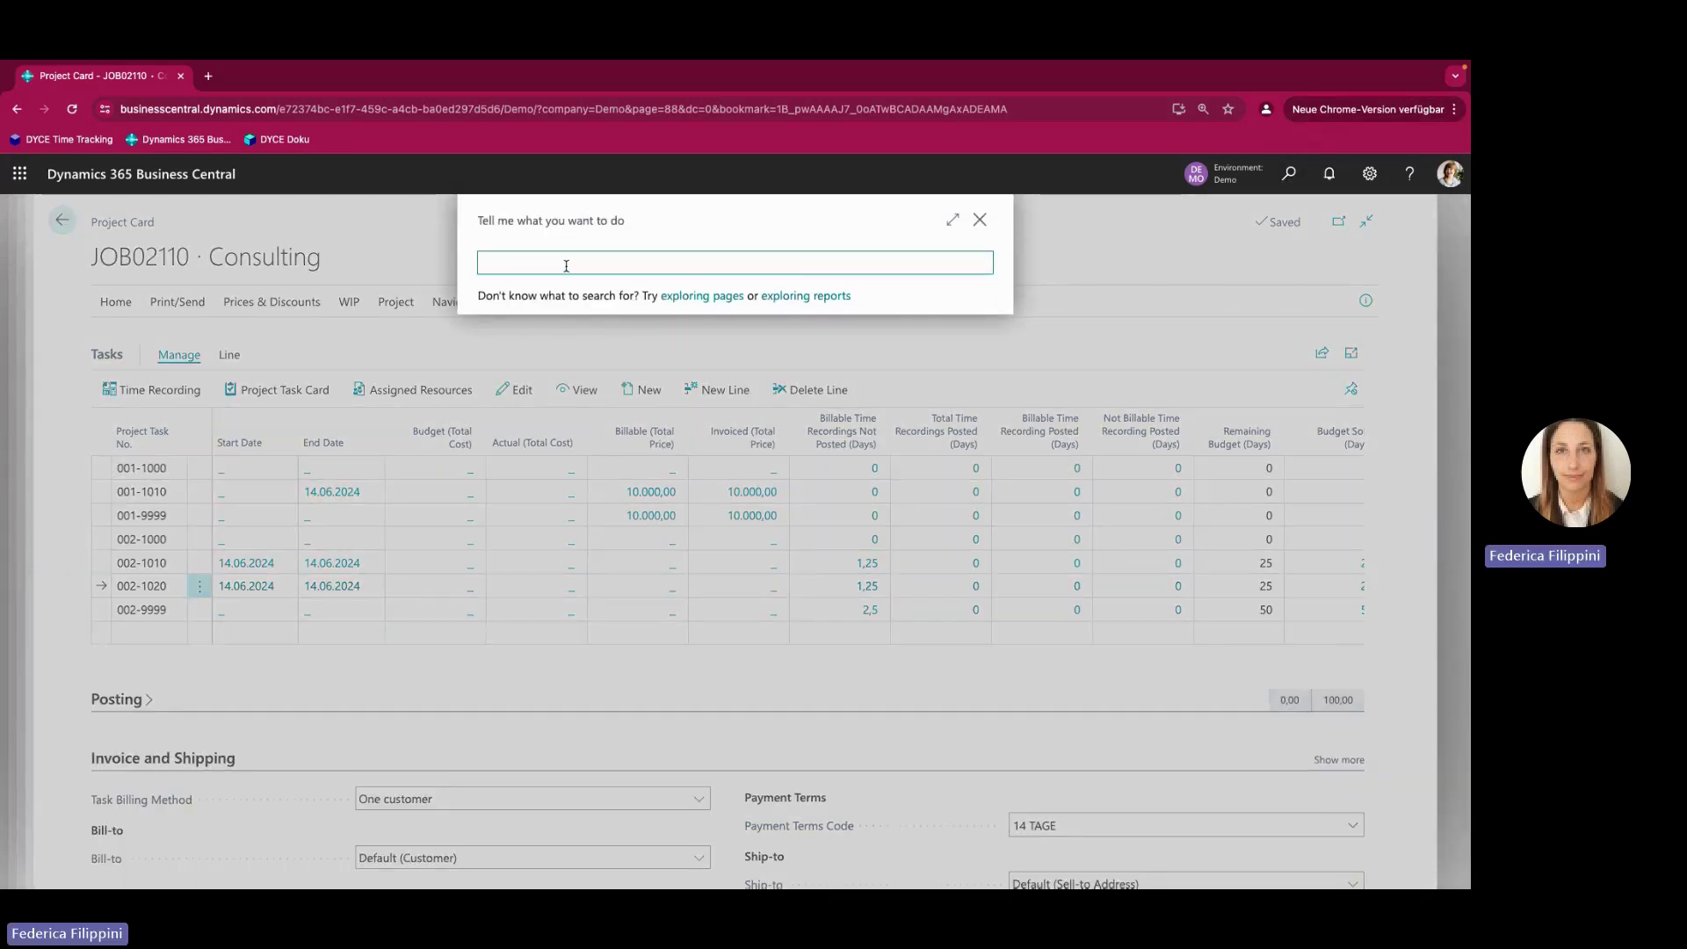
{"action": "type", "text": "p"}
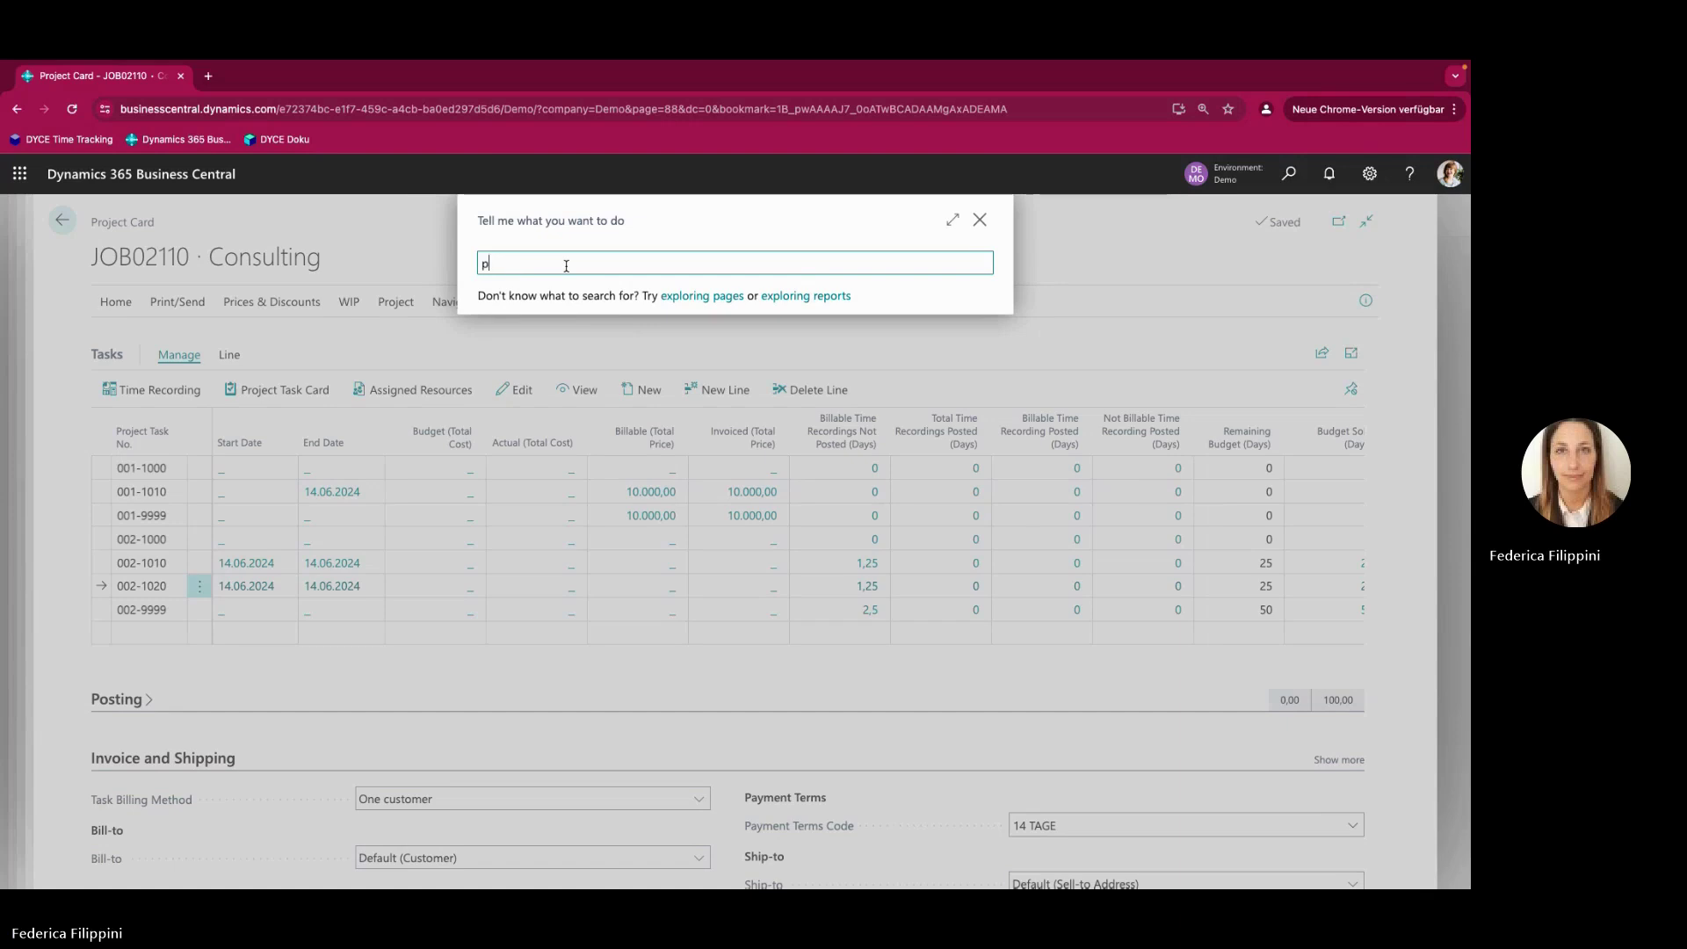
{"action": "type", "text": "roj bill"}
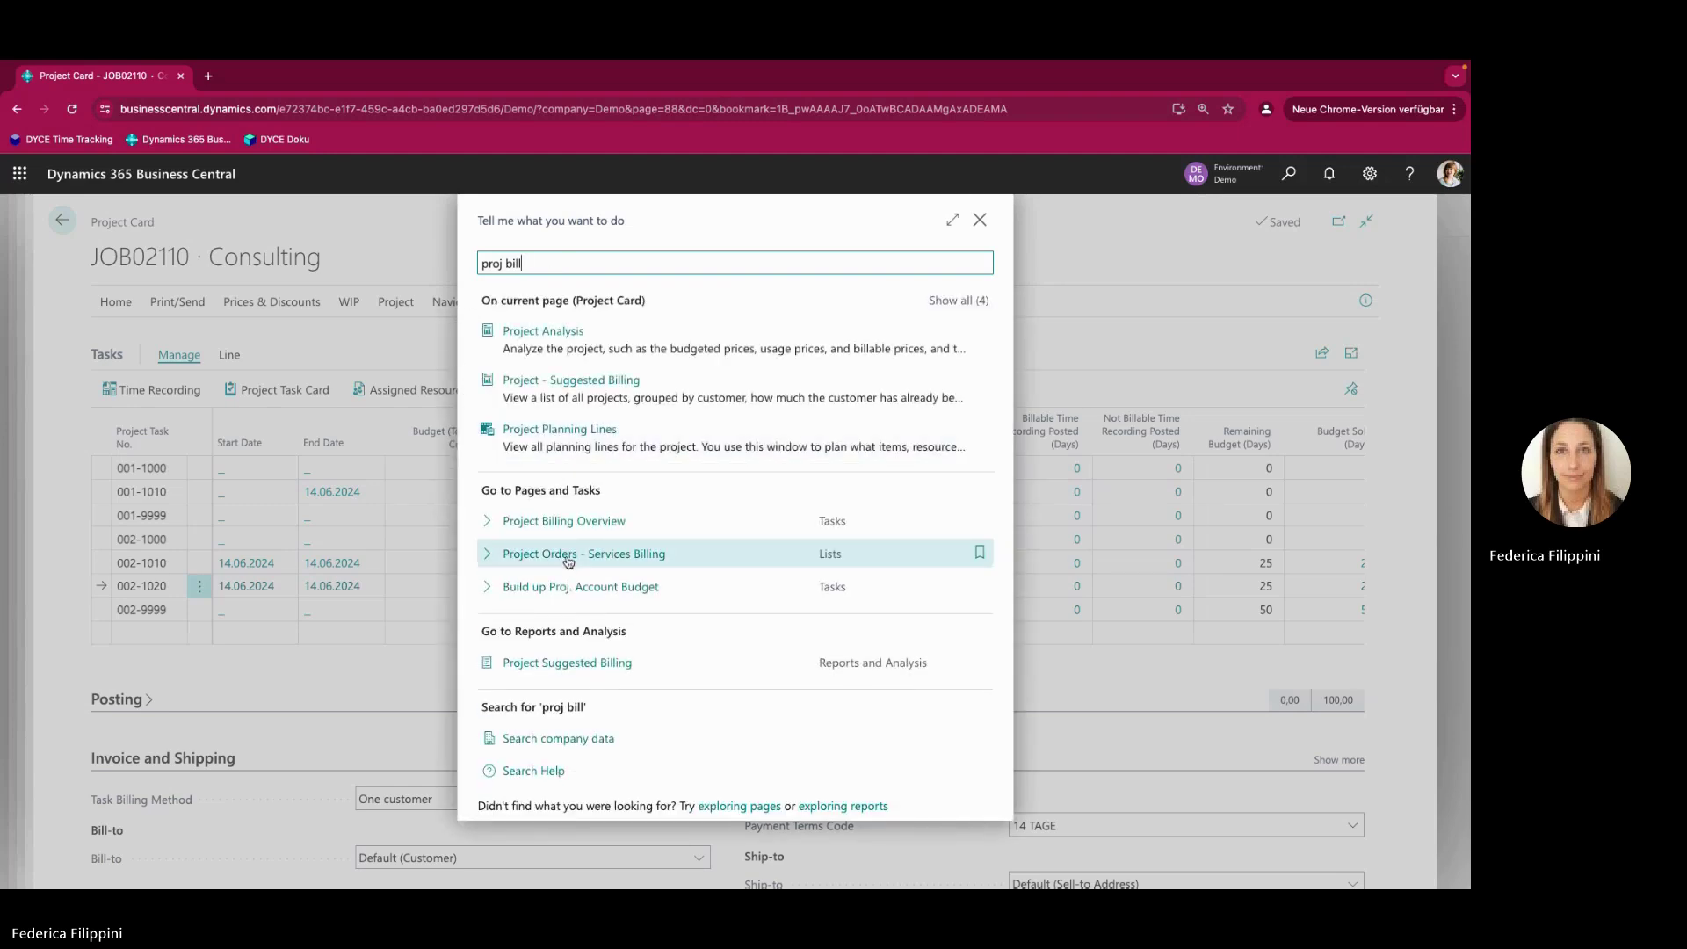
{"action": "left_click", "coordinate": [570, 525]}
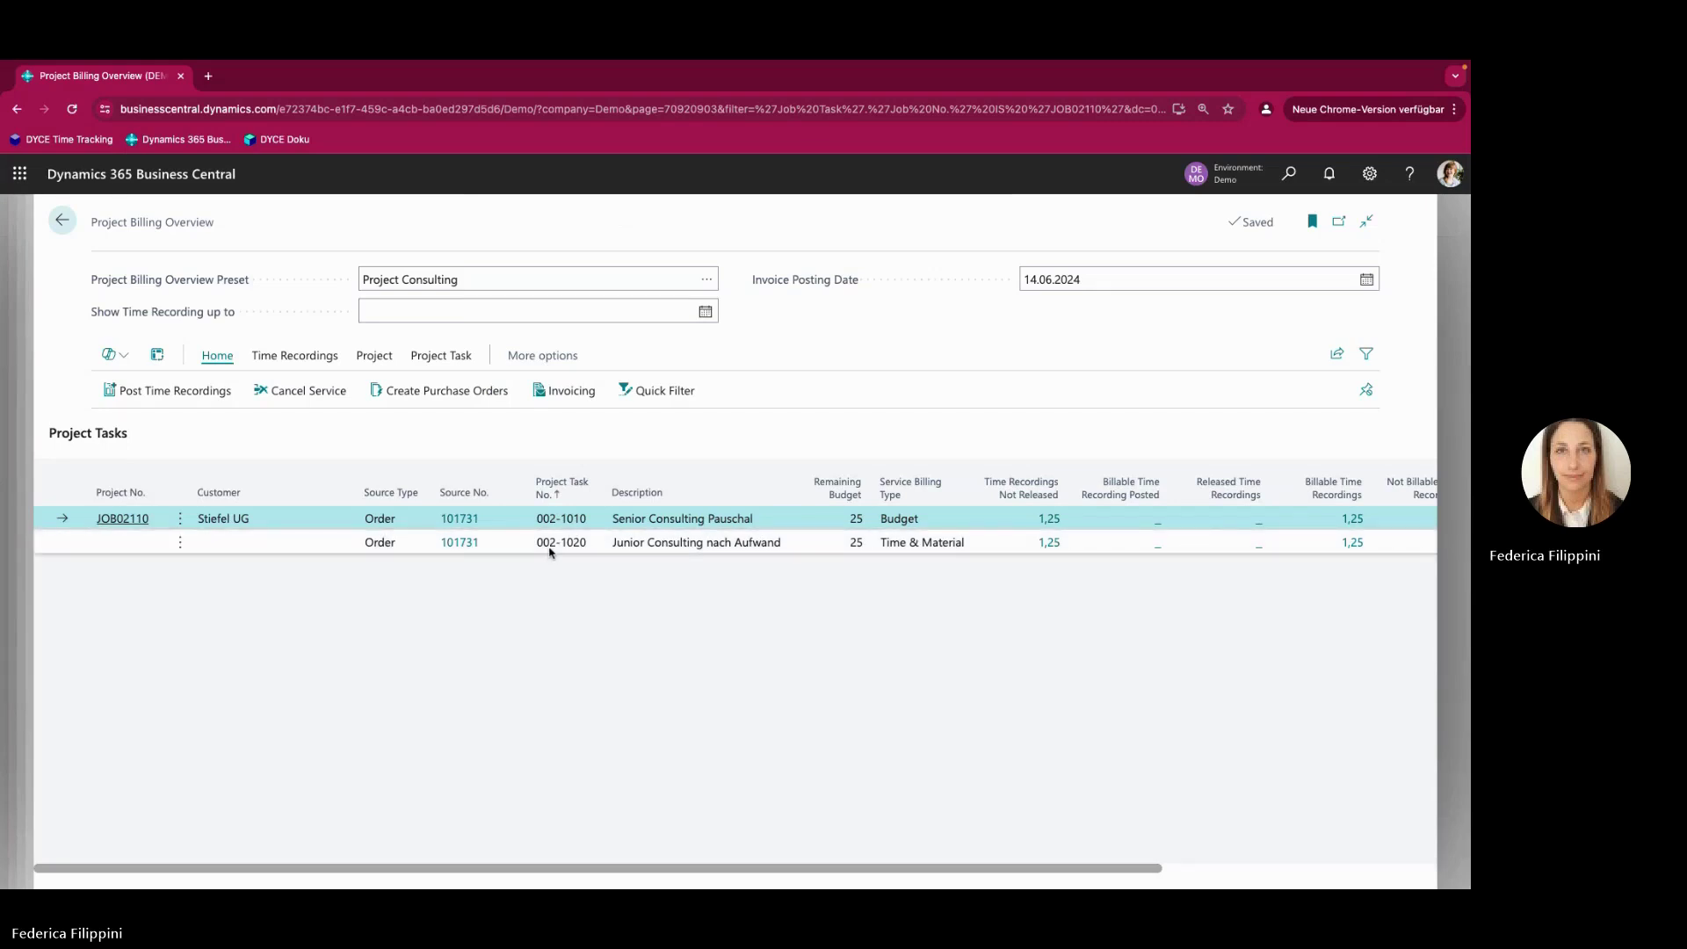
Release the time recordings of both the senior and junior consulting tasks in the billing overview
{"action": "left_click", "coordinate": [549, 549], "text": "shift"}
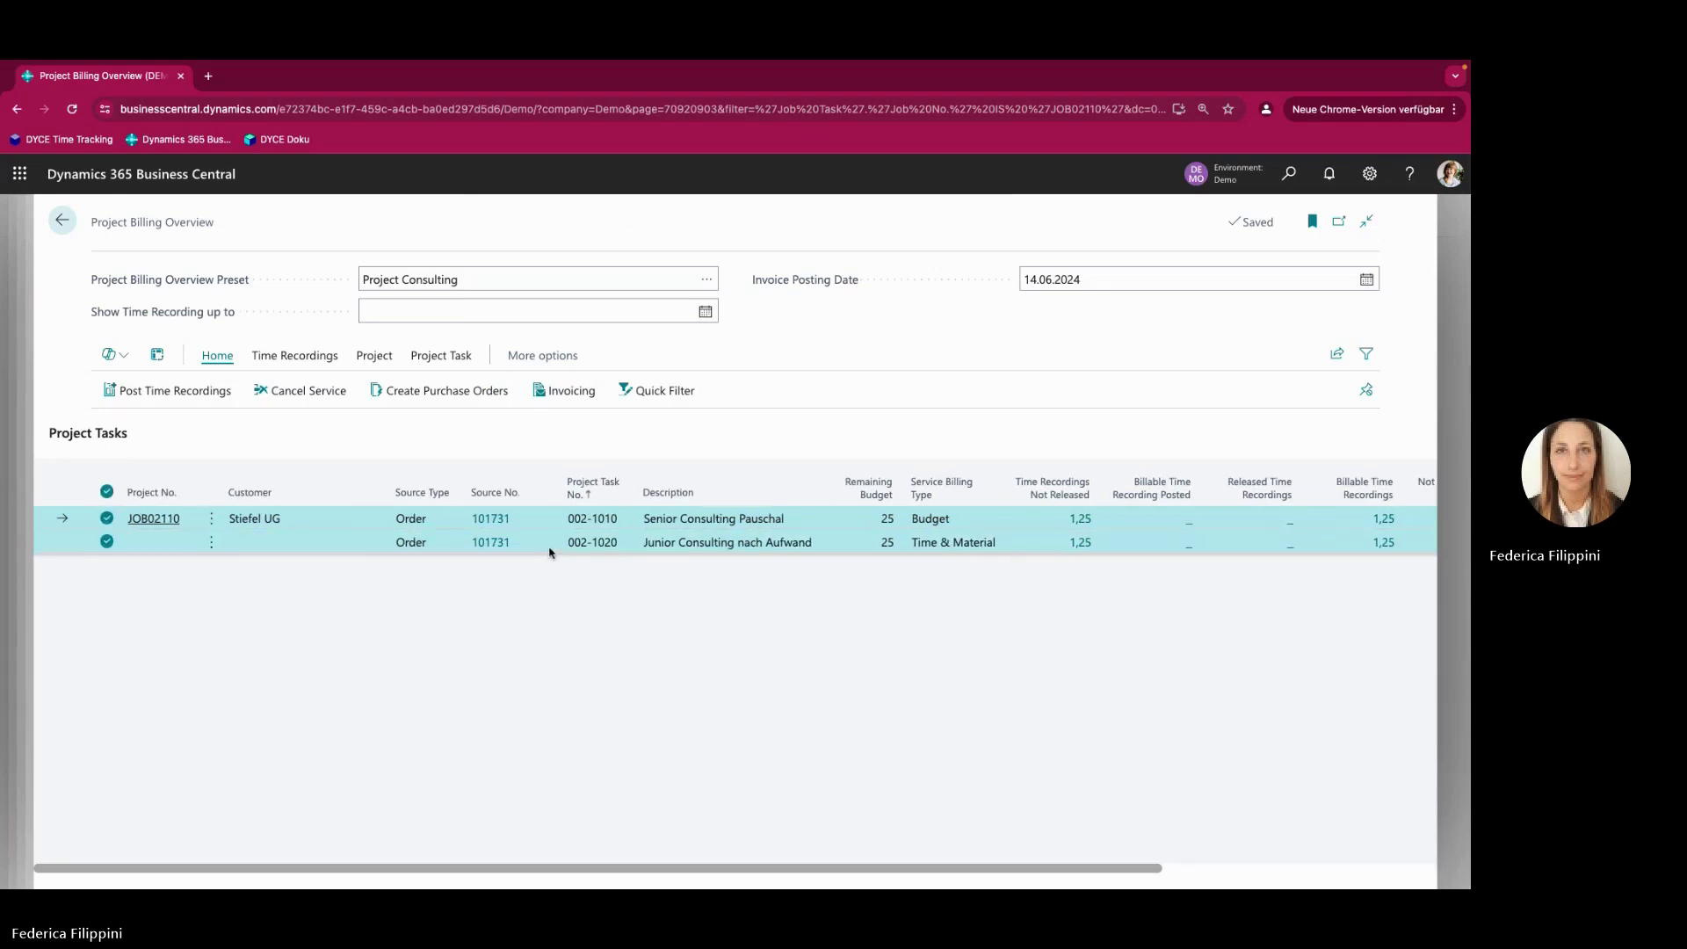
{"action": "left_click", "coordinate": [267, 357]}
{"action": "left_click", "coordinate": [179, 392]}
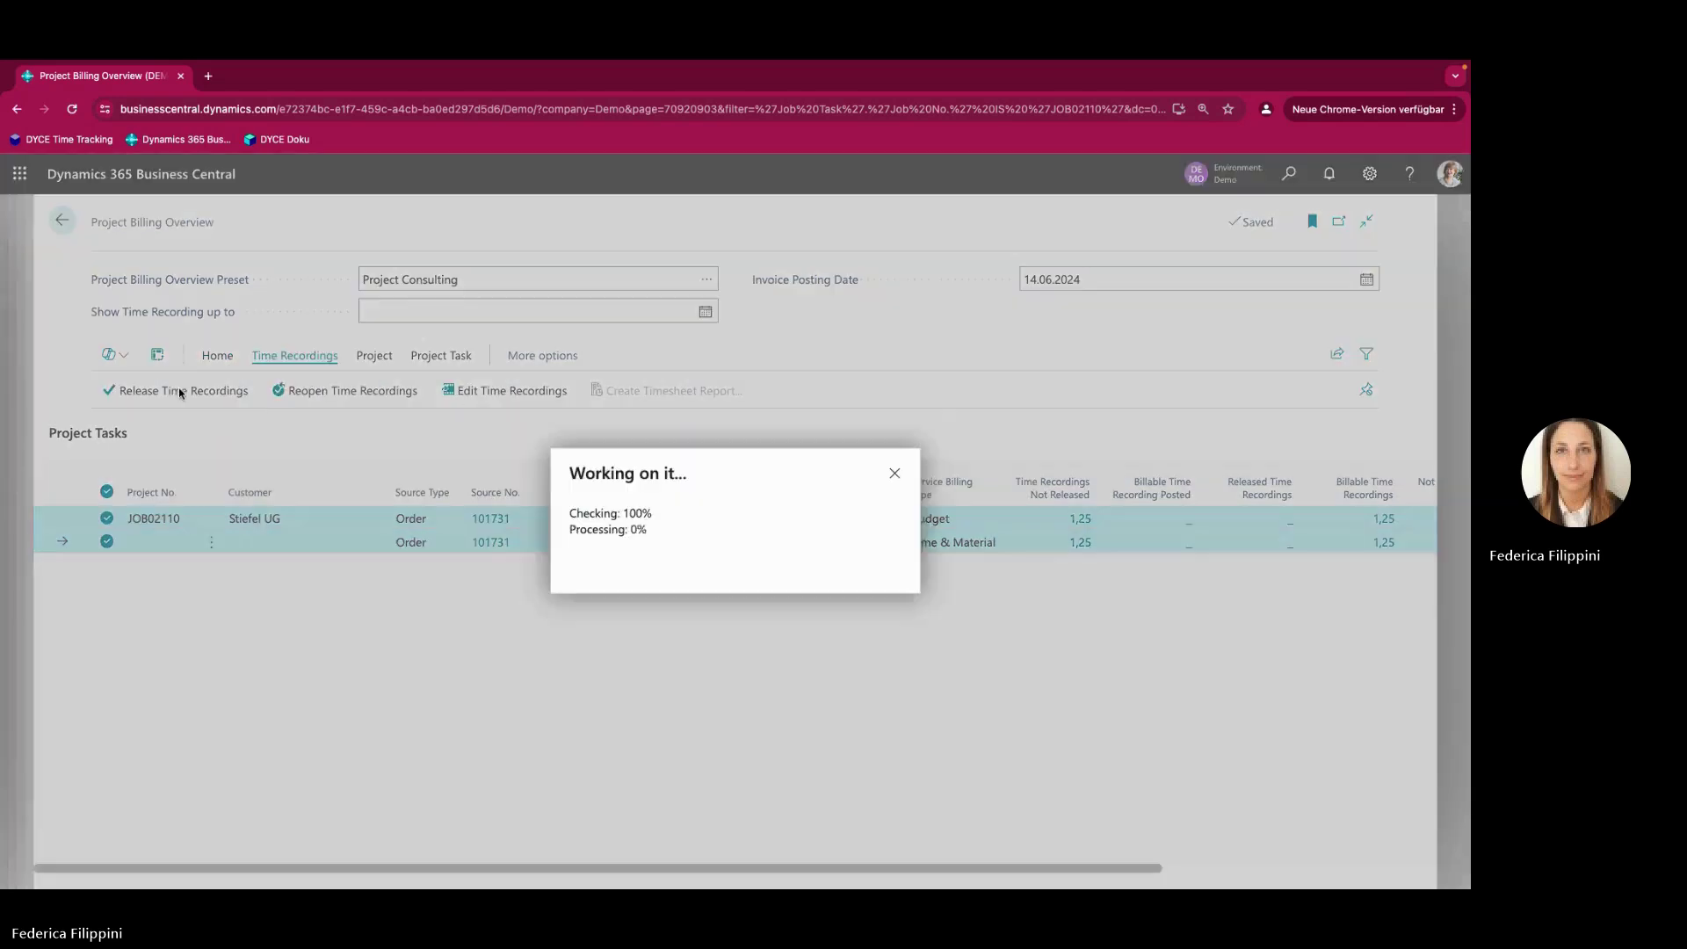
{"action": "left_click", "coordinate": [880, 591]}
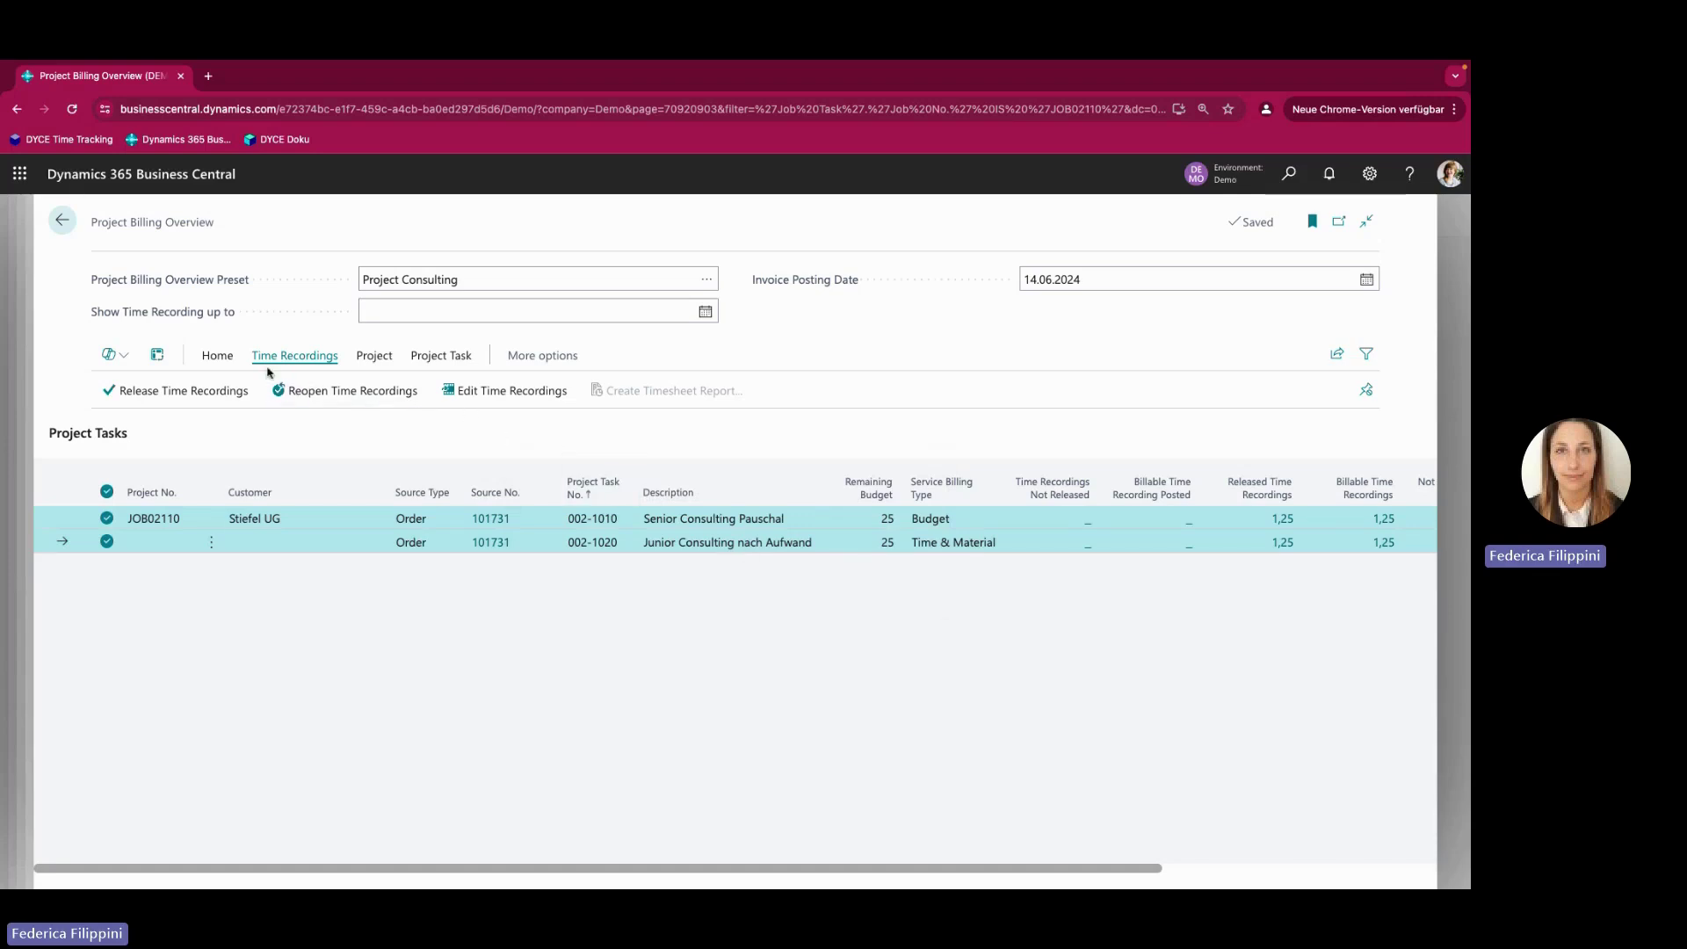
Post the released time recordings of the senior and junior consulting tasks in the billing overview
{"action": "left_click", "coordinate": [230, 360]}
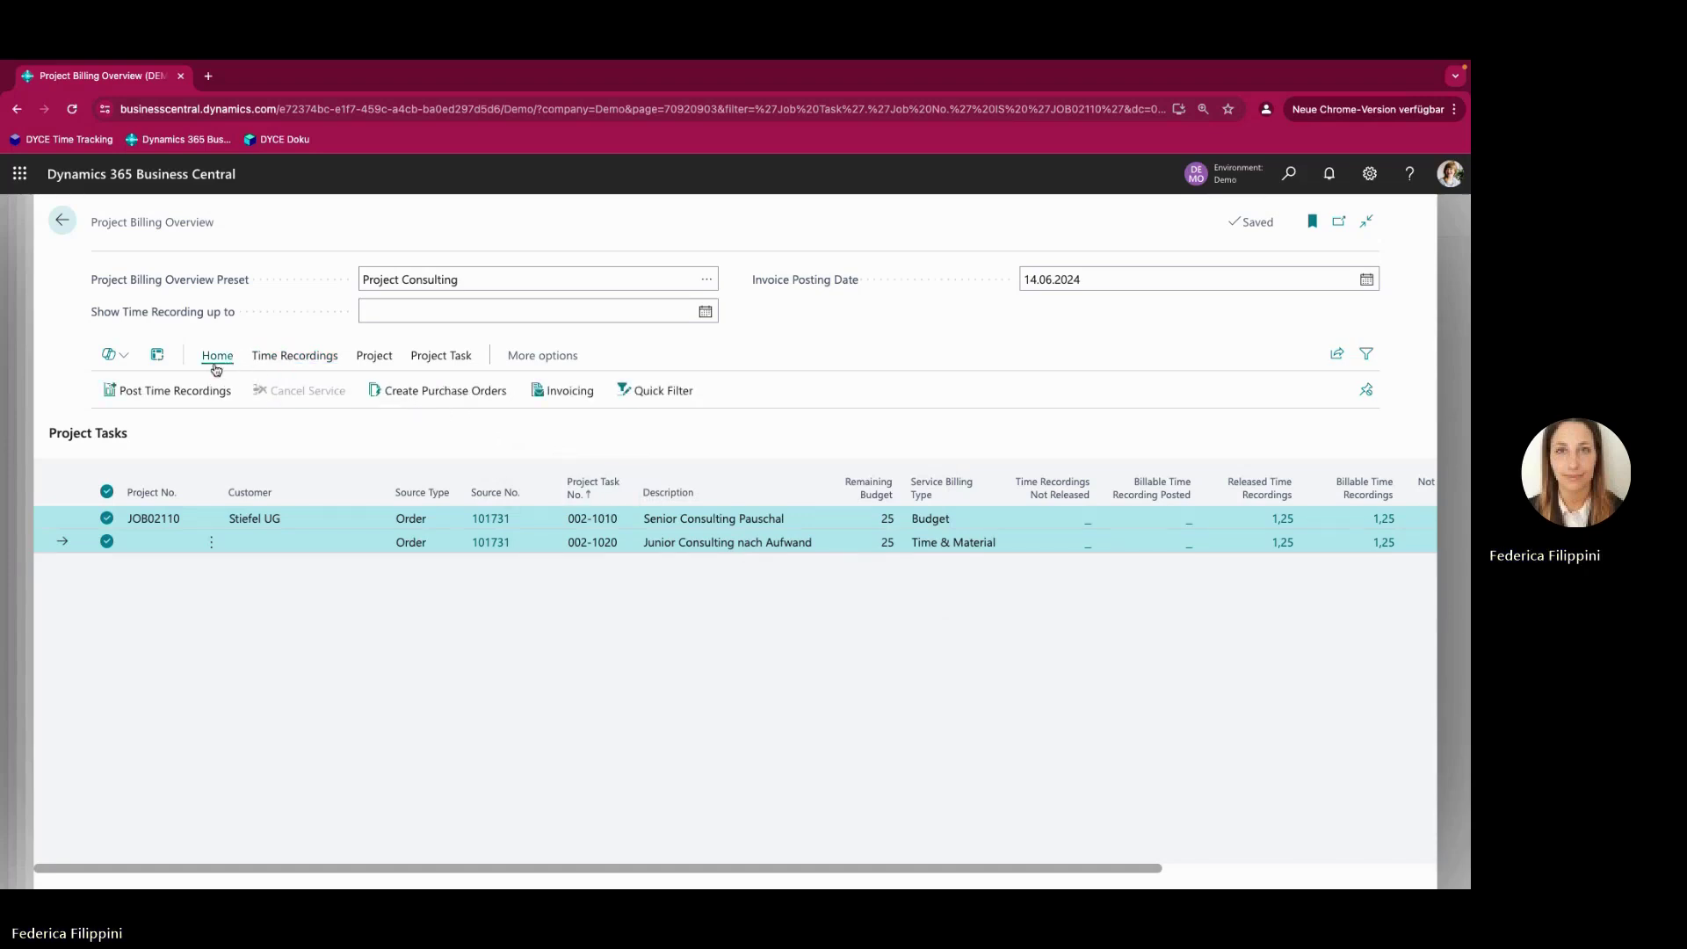
{"action": "left_click", "coordinate": [176, 389]}
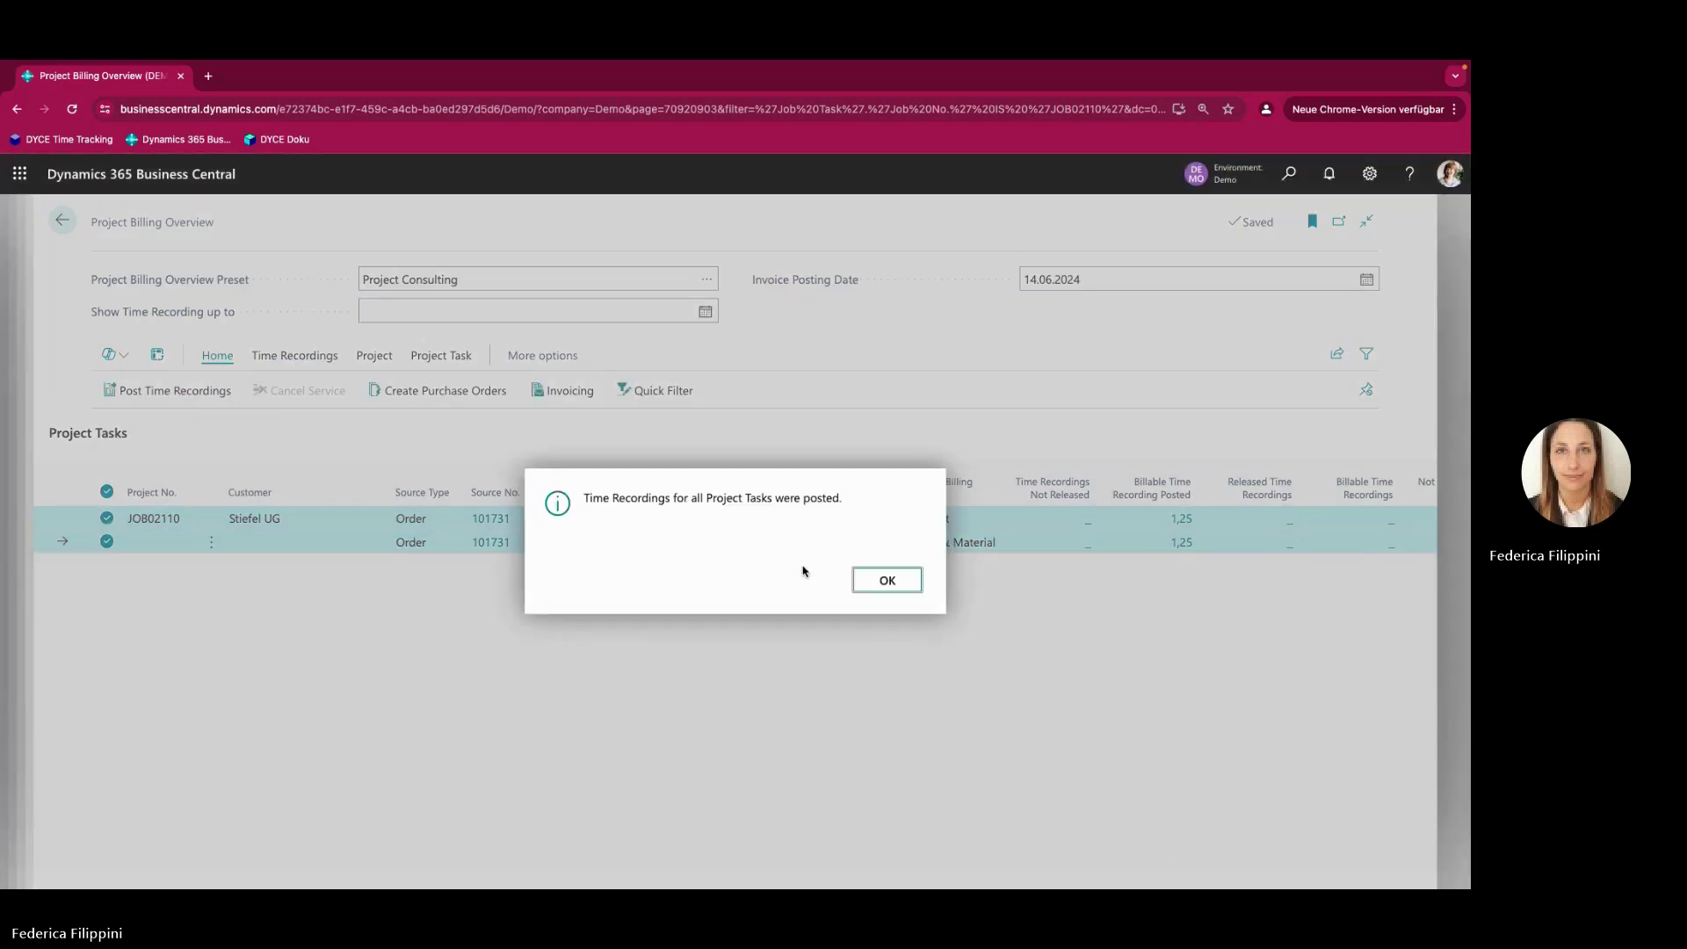
{"action": "left_click", "coordinate": [887, 581]}
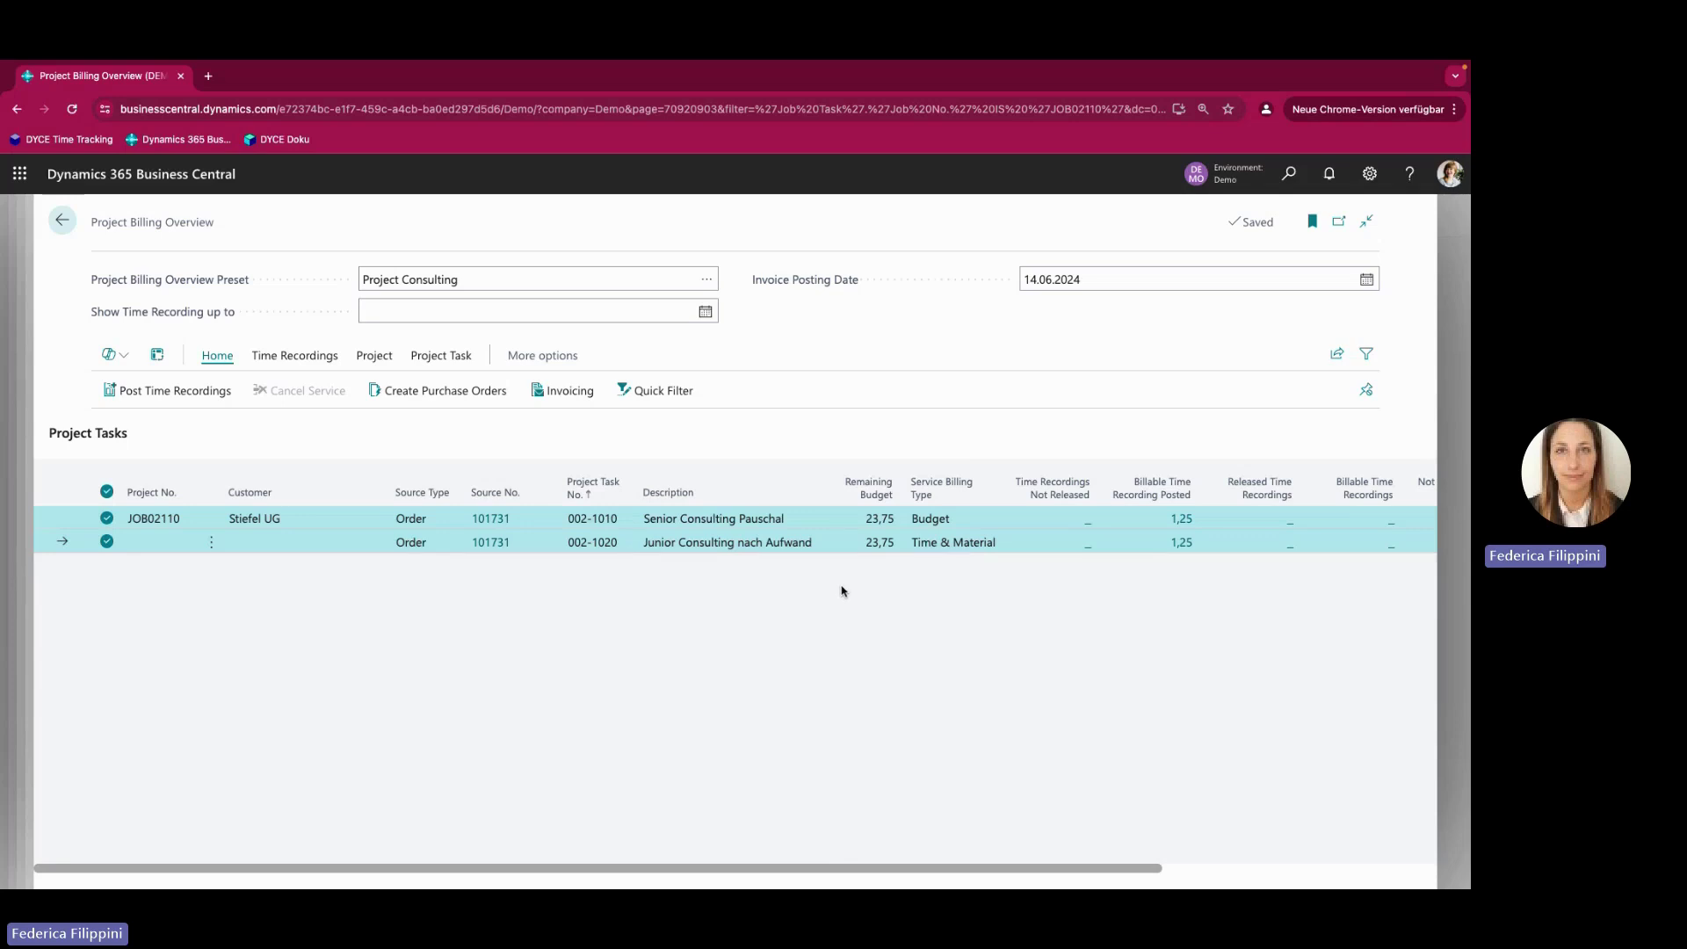
Return through the Project Card to the Stiefel UG sales order and post it with the Ship and Invoice option
{"action": "left_click", "coordinate": [69, 225]}
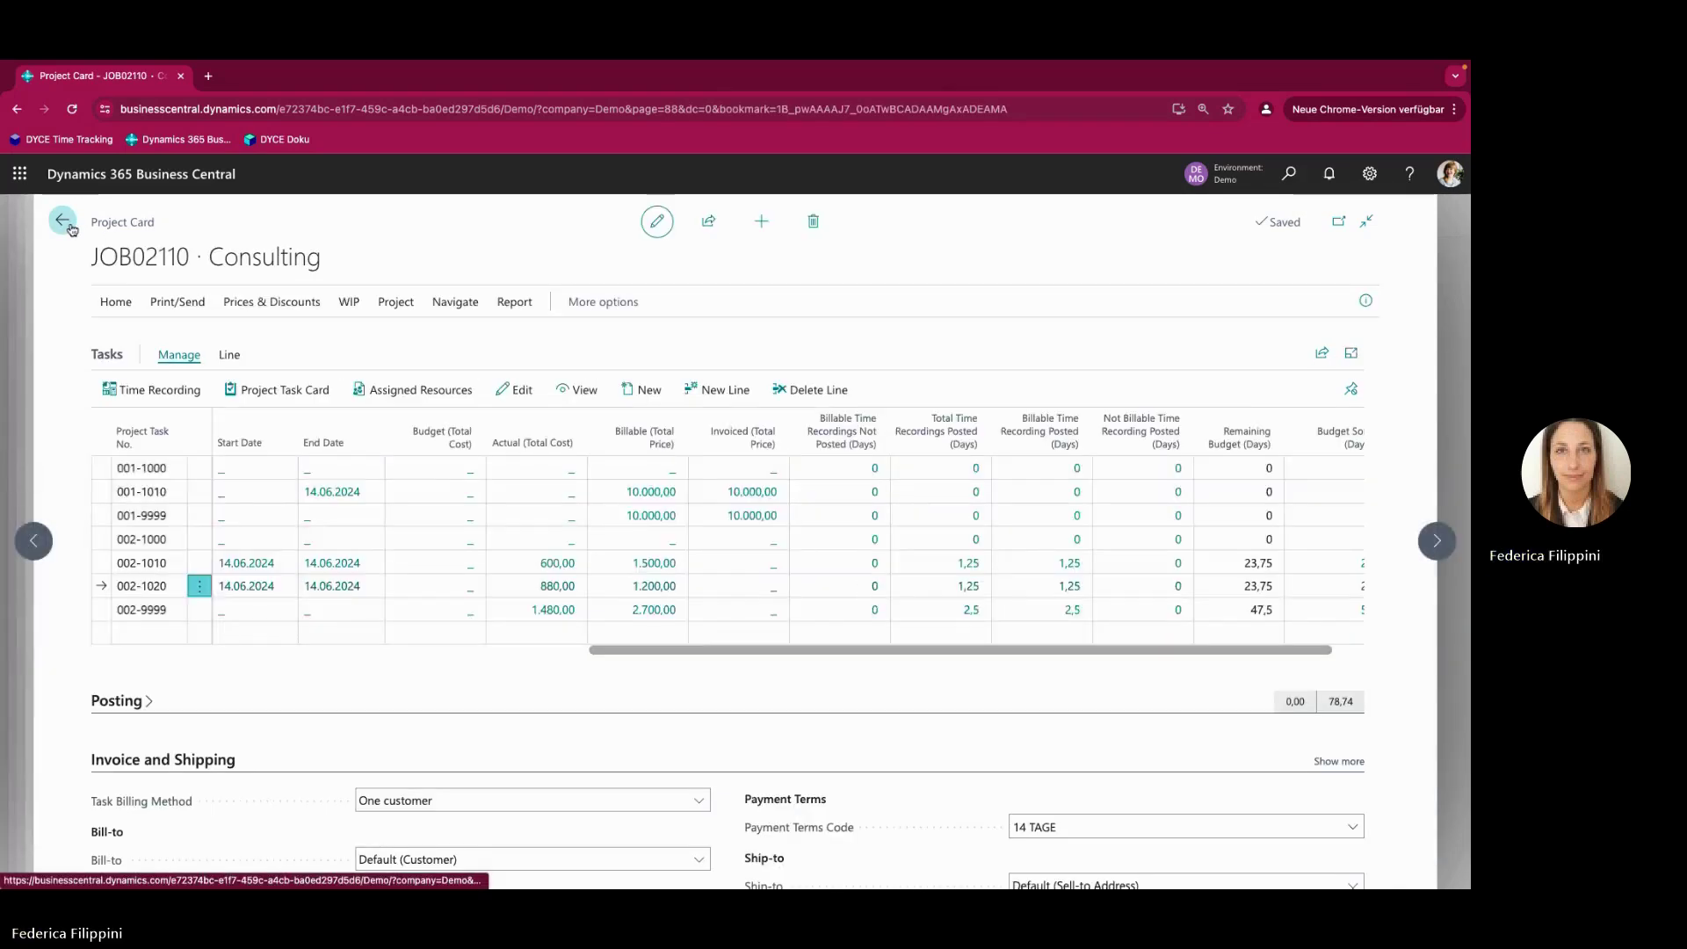
{"action": "left_click", "coordinate": [62, 222]}
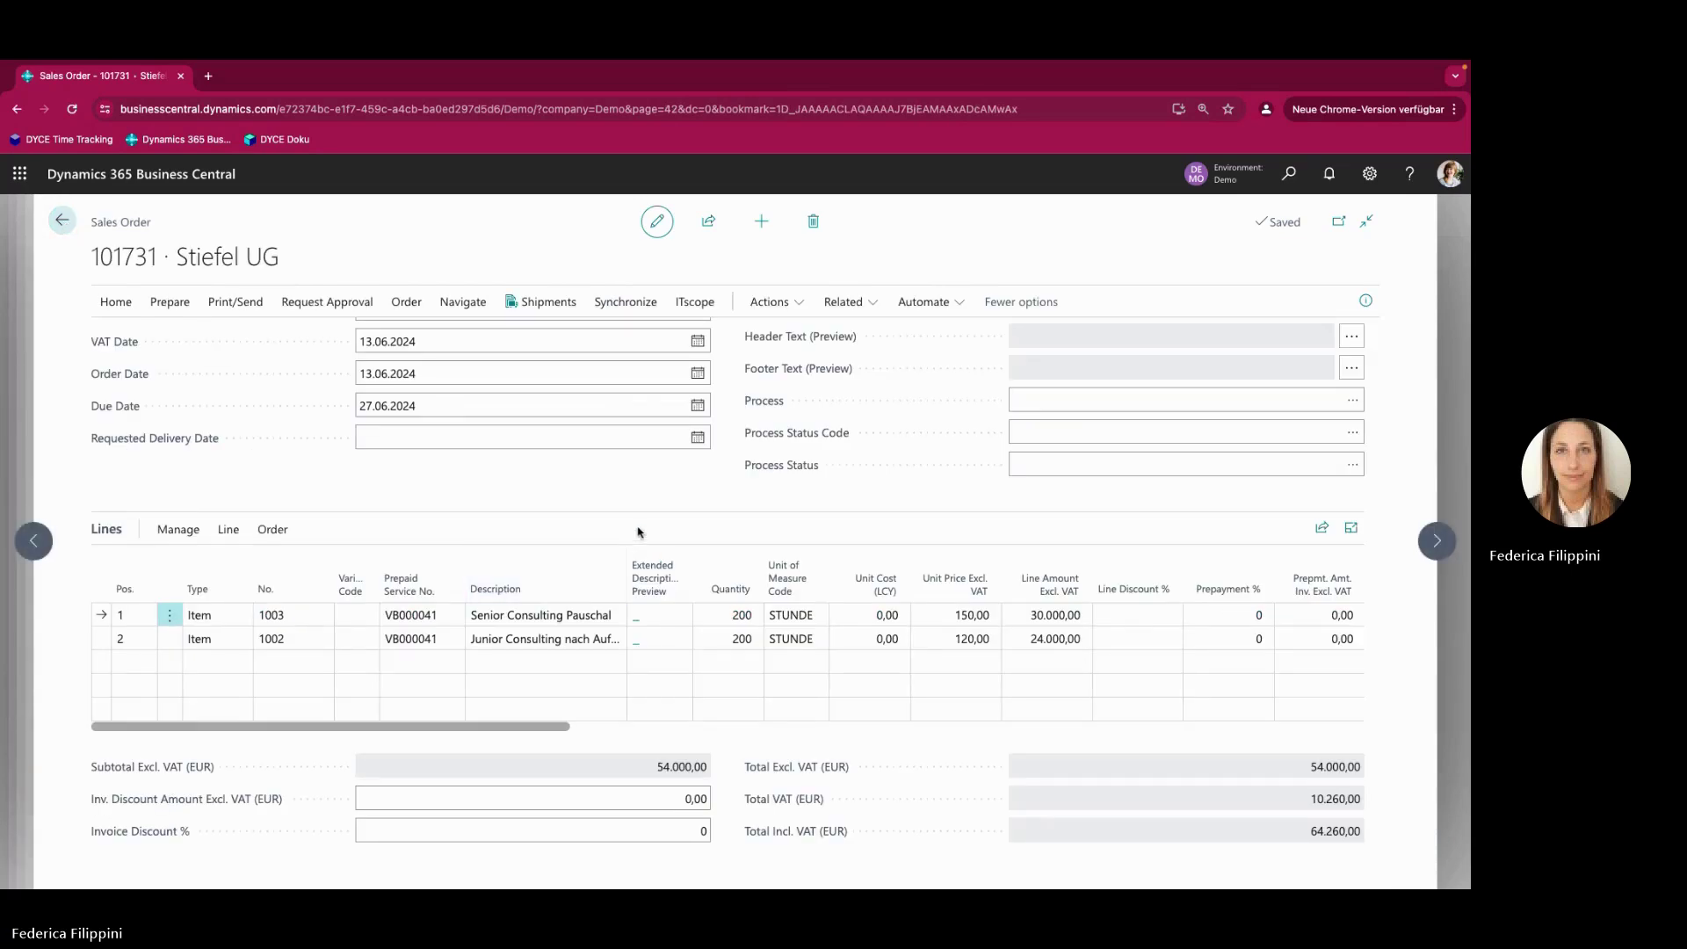
{"action": "scroll", "coordinate": [638, 533], "scroll_direction": "up", "scroll_amount": 1}
{"action": "scroll", "coordinate": [638, 533], "scroll_direction": "up", "scroll_amount": 1}
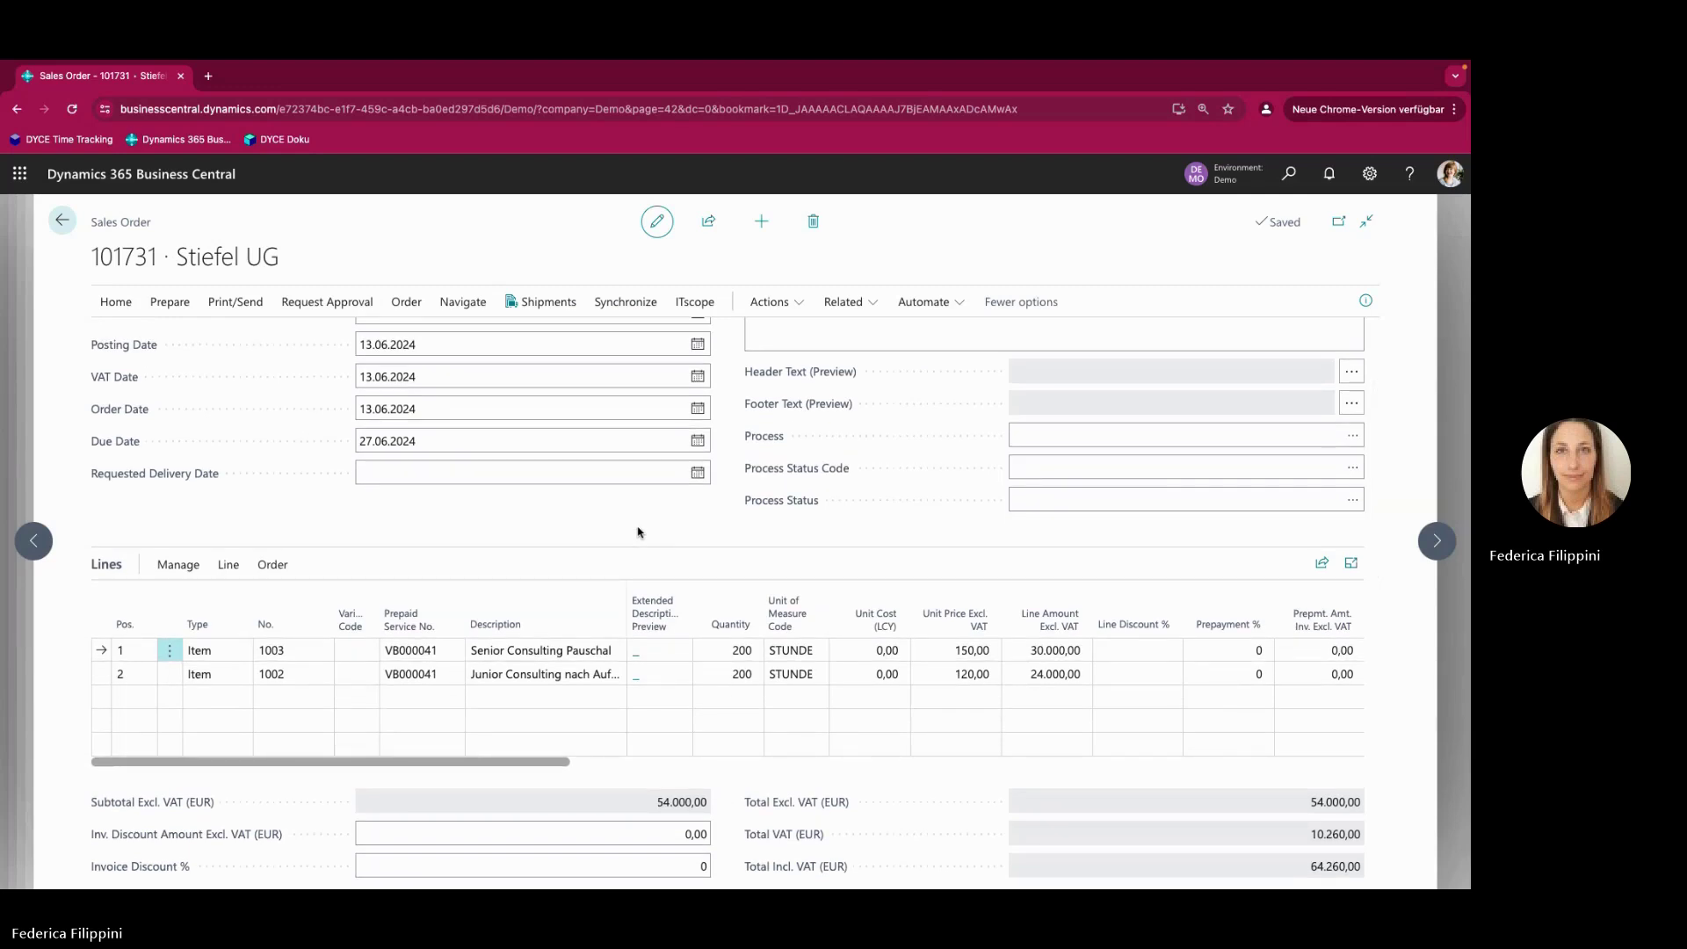
{"action": "left_click", "coordinate": [115, 302]}
{"action": "left_click", "coordinate": [698, 334]}
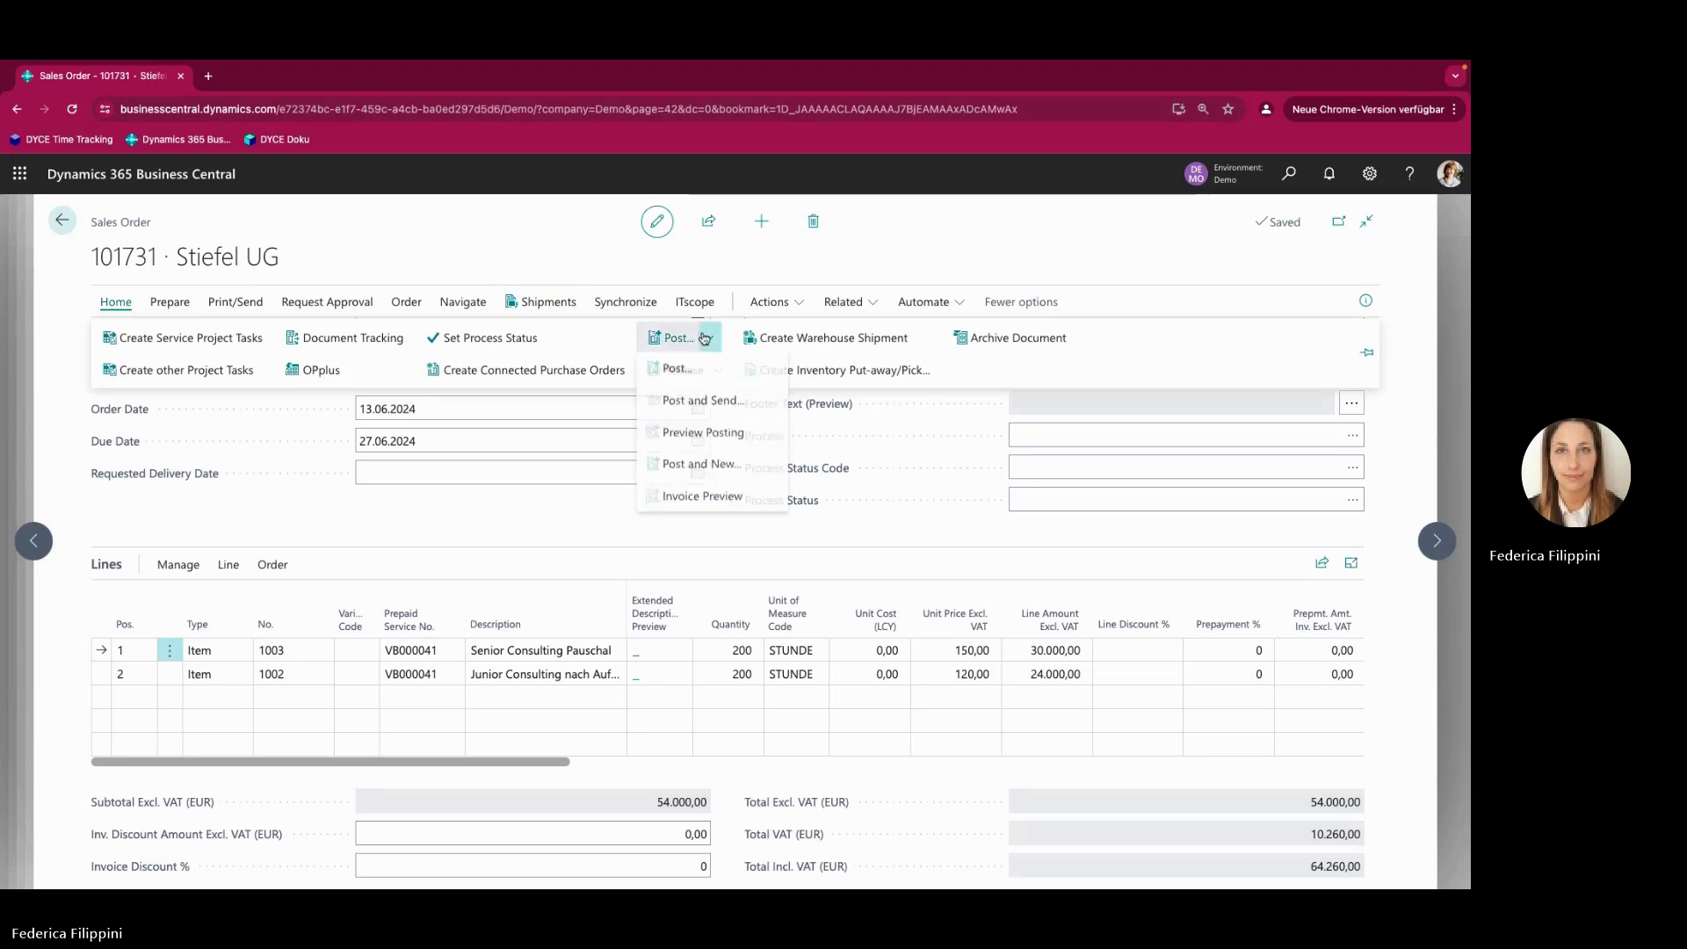
{"action": "left_click", "coordinate": [691, 371]}
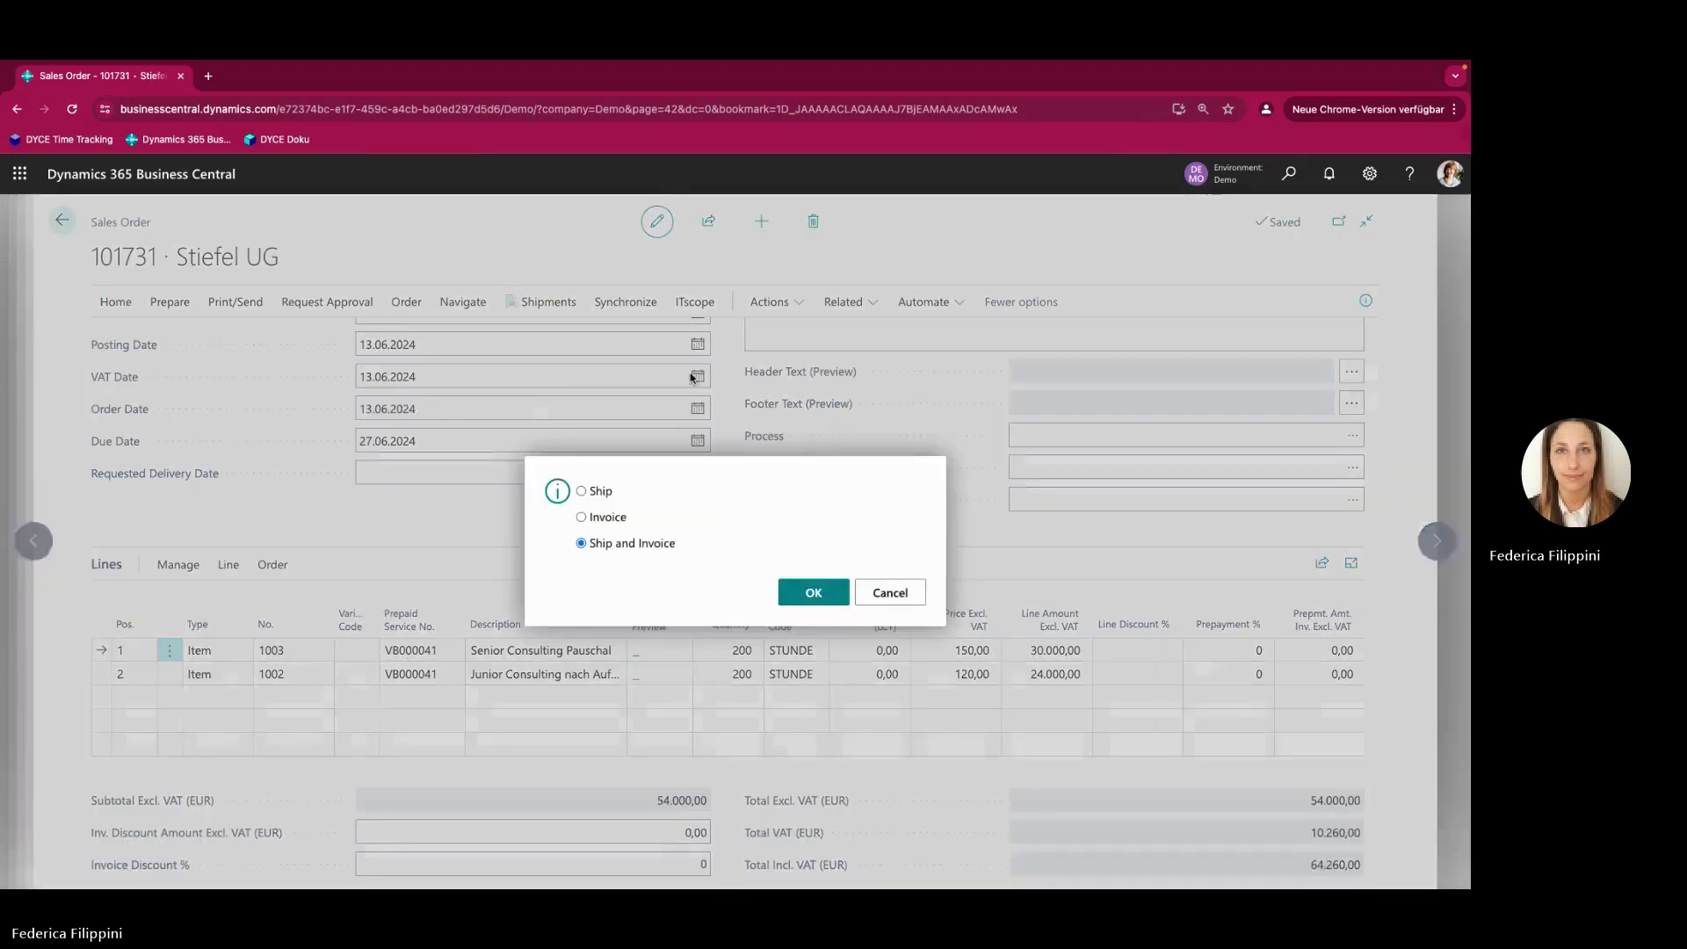
{"action": "left_click", "coordinate": [815, 594]}
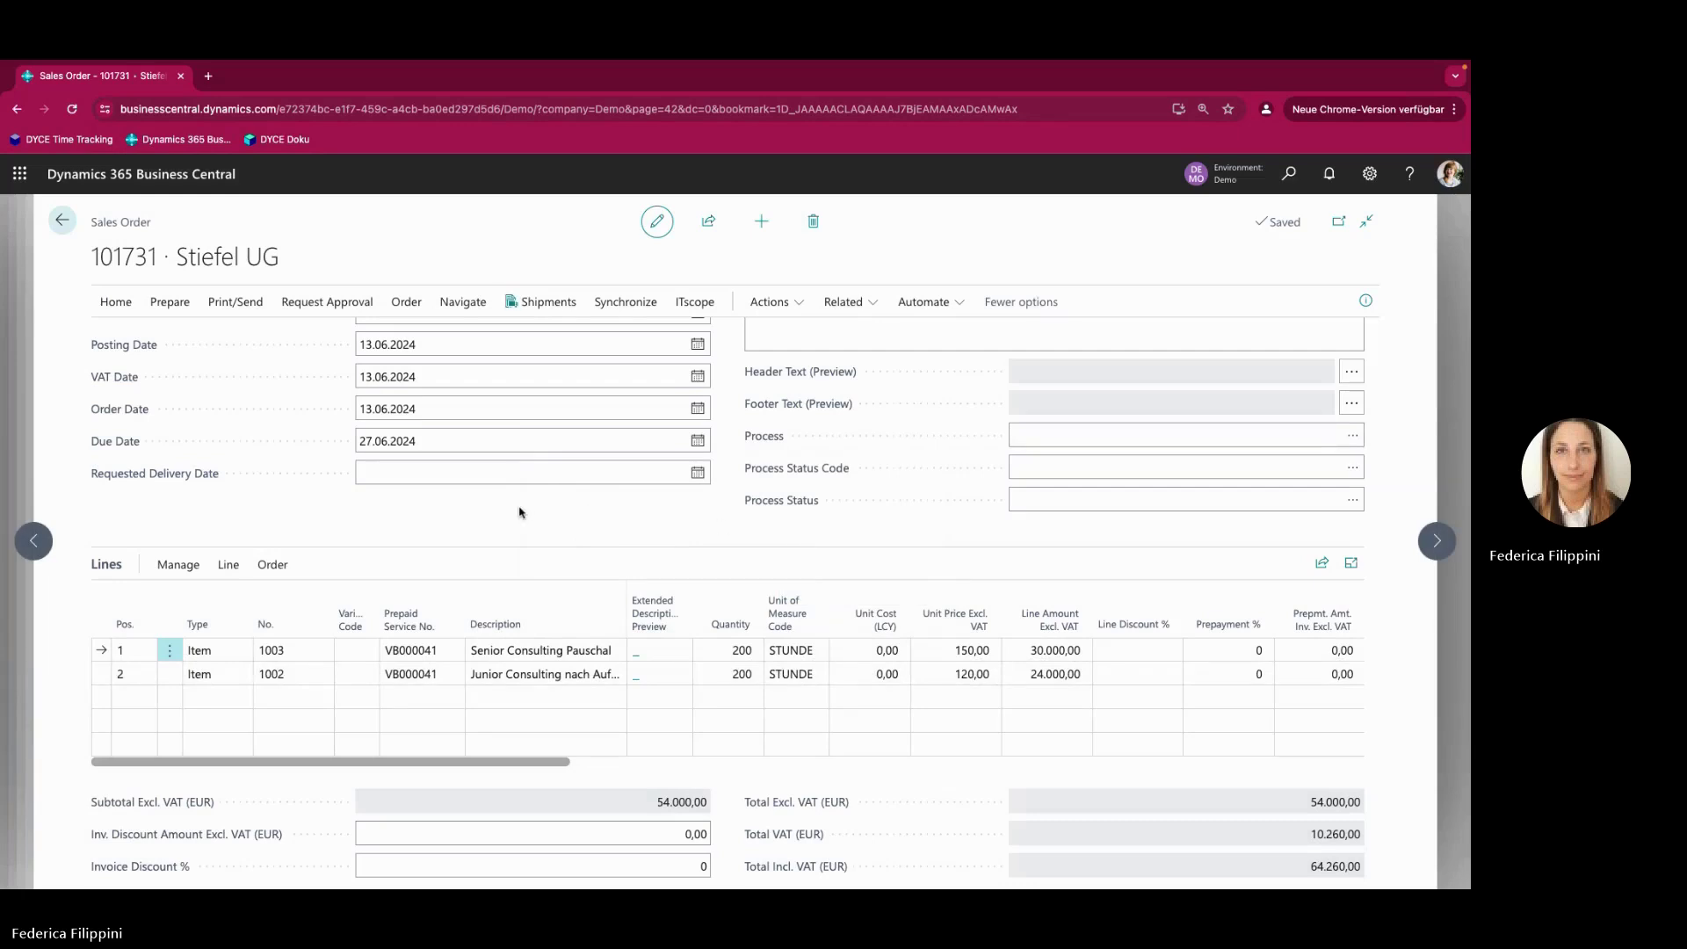
Open the sales order's posted invoice, review its consulting and prepaid service lines and totals, and go back to the invoice list
{"action": "left_click", "coordinate": [466, 303]}
{"action": "left_click", "coordinate": [445, 465]}
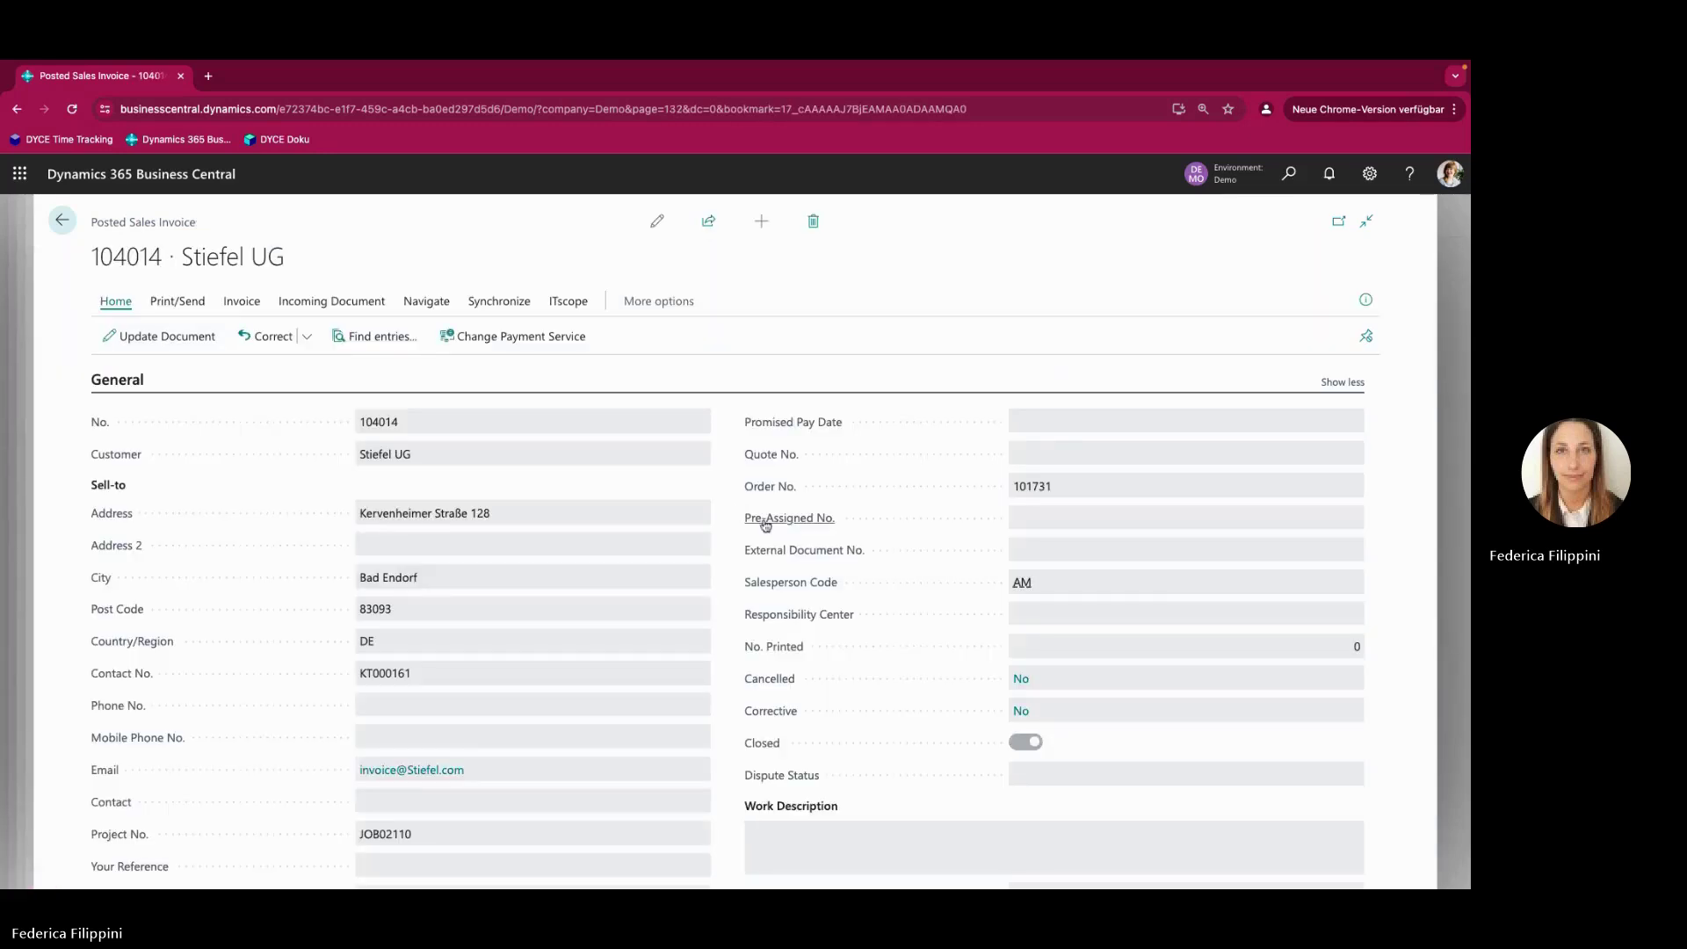
{"action": "scroll", "coordinate": [787, 527], "scroll_direction": "down", "scroll_amount": 5}
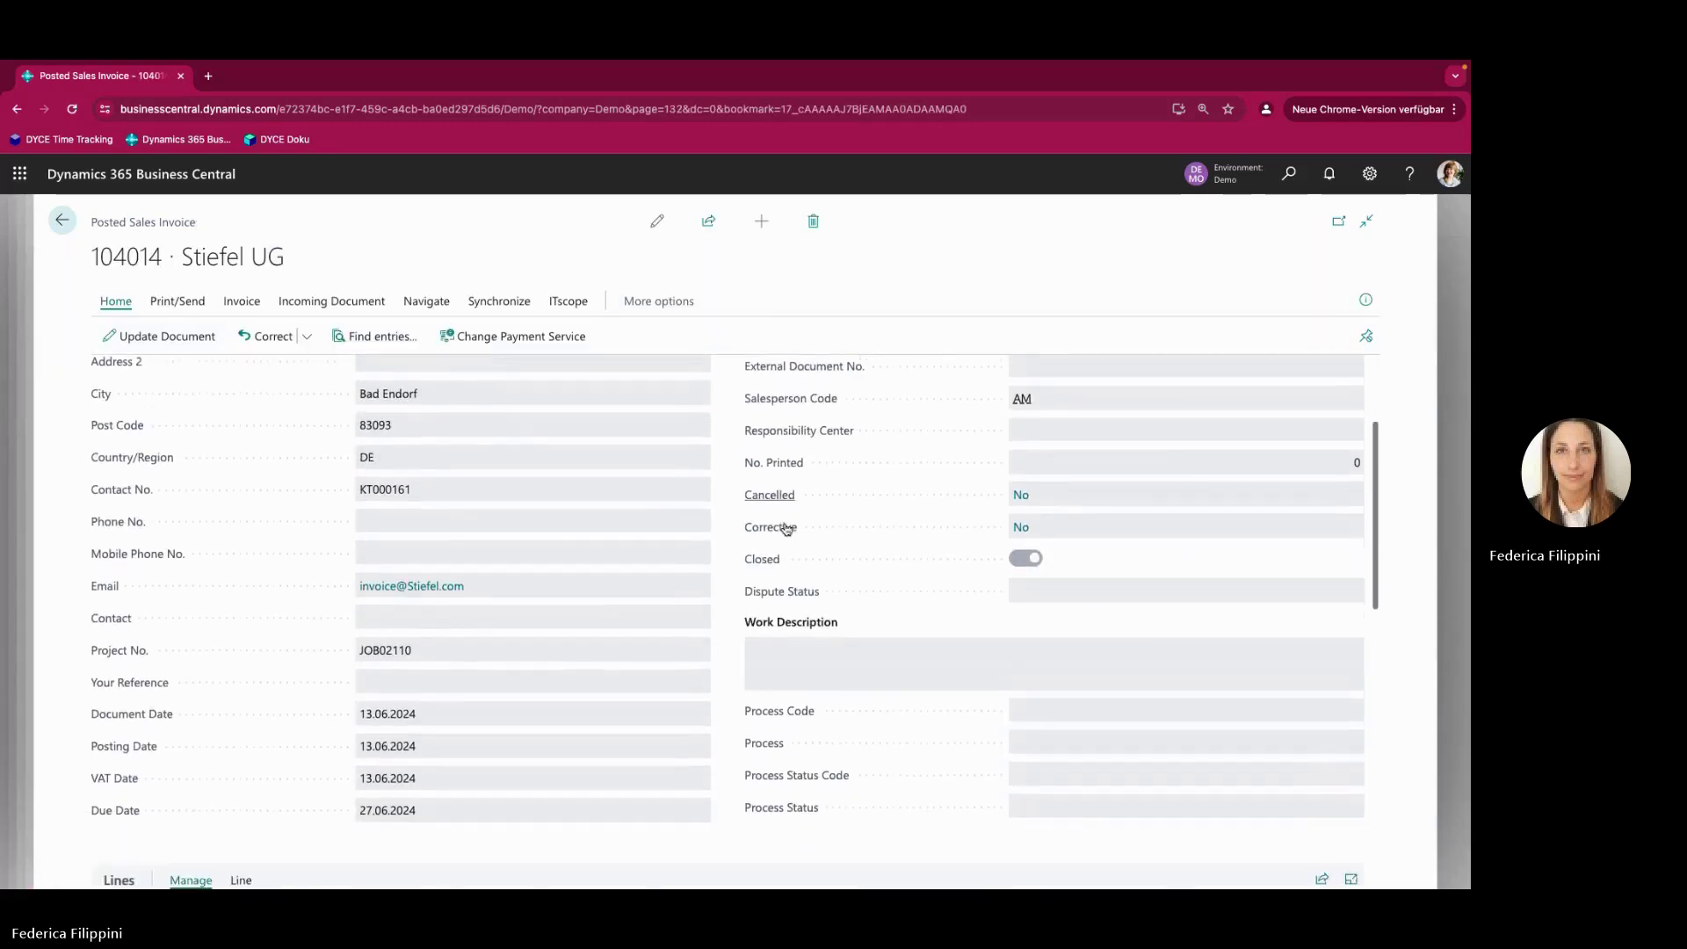
{"action": "scroll", "coordinate": [787, 527], "scroll_direction": "down", "scroll_amount": 2}
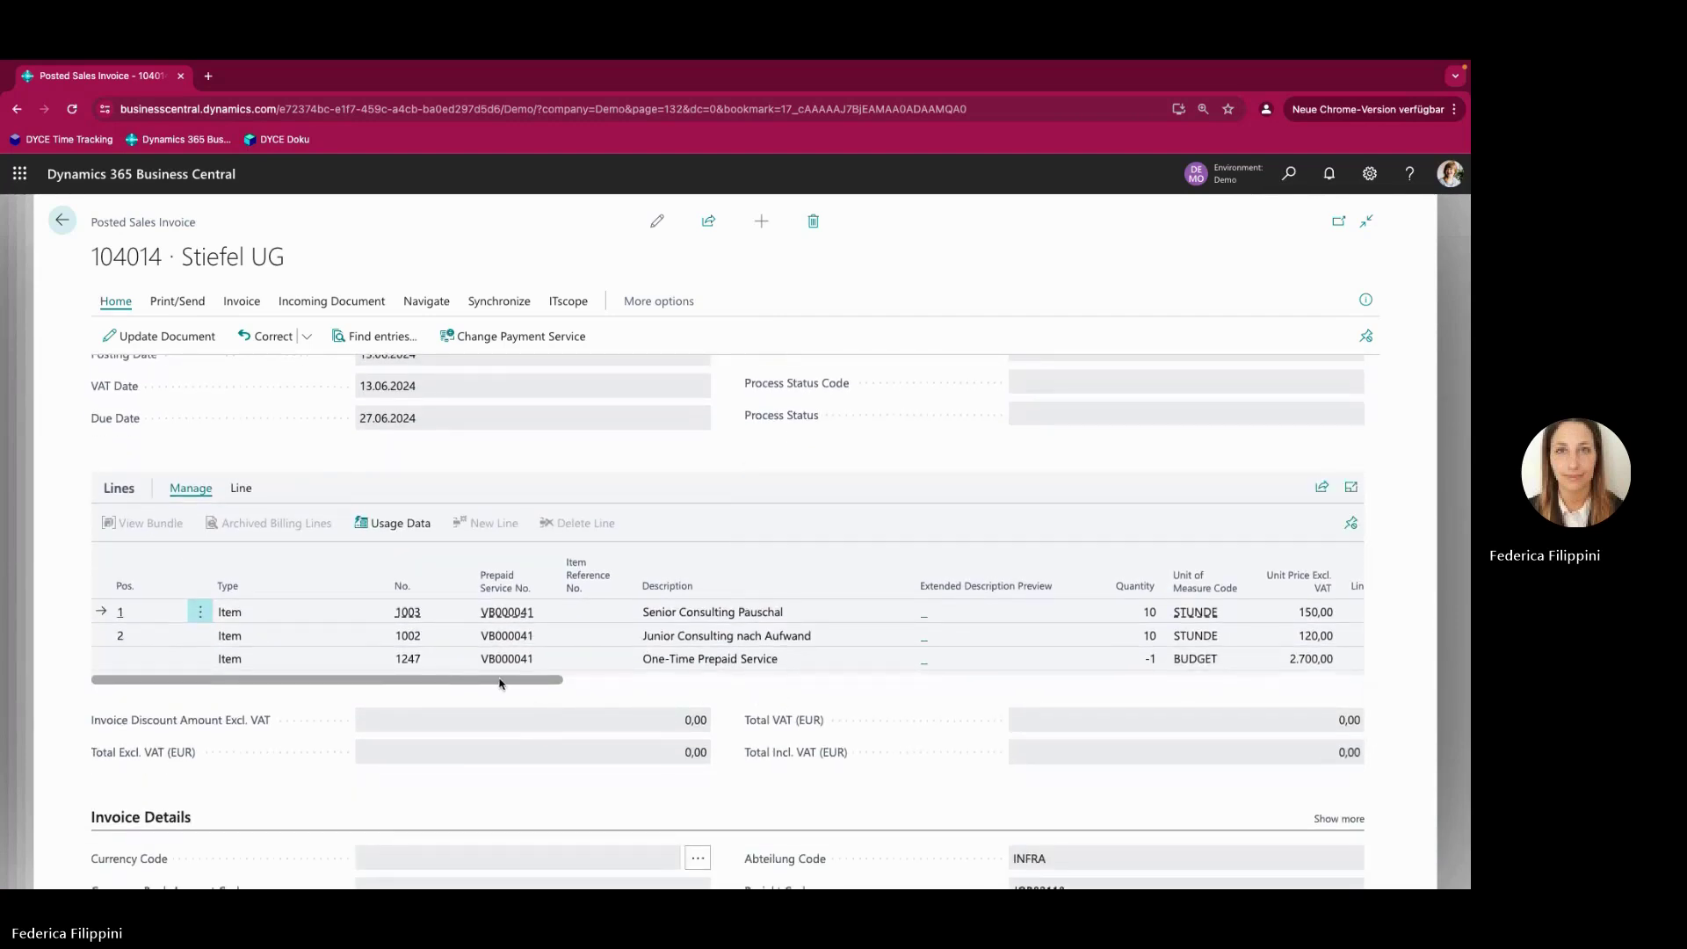
{"action": "left_click_drag", "start_coordinate": [500, 684], "coordinate": [579, 687]}
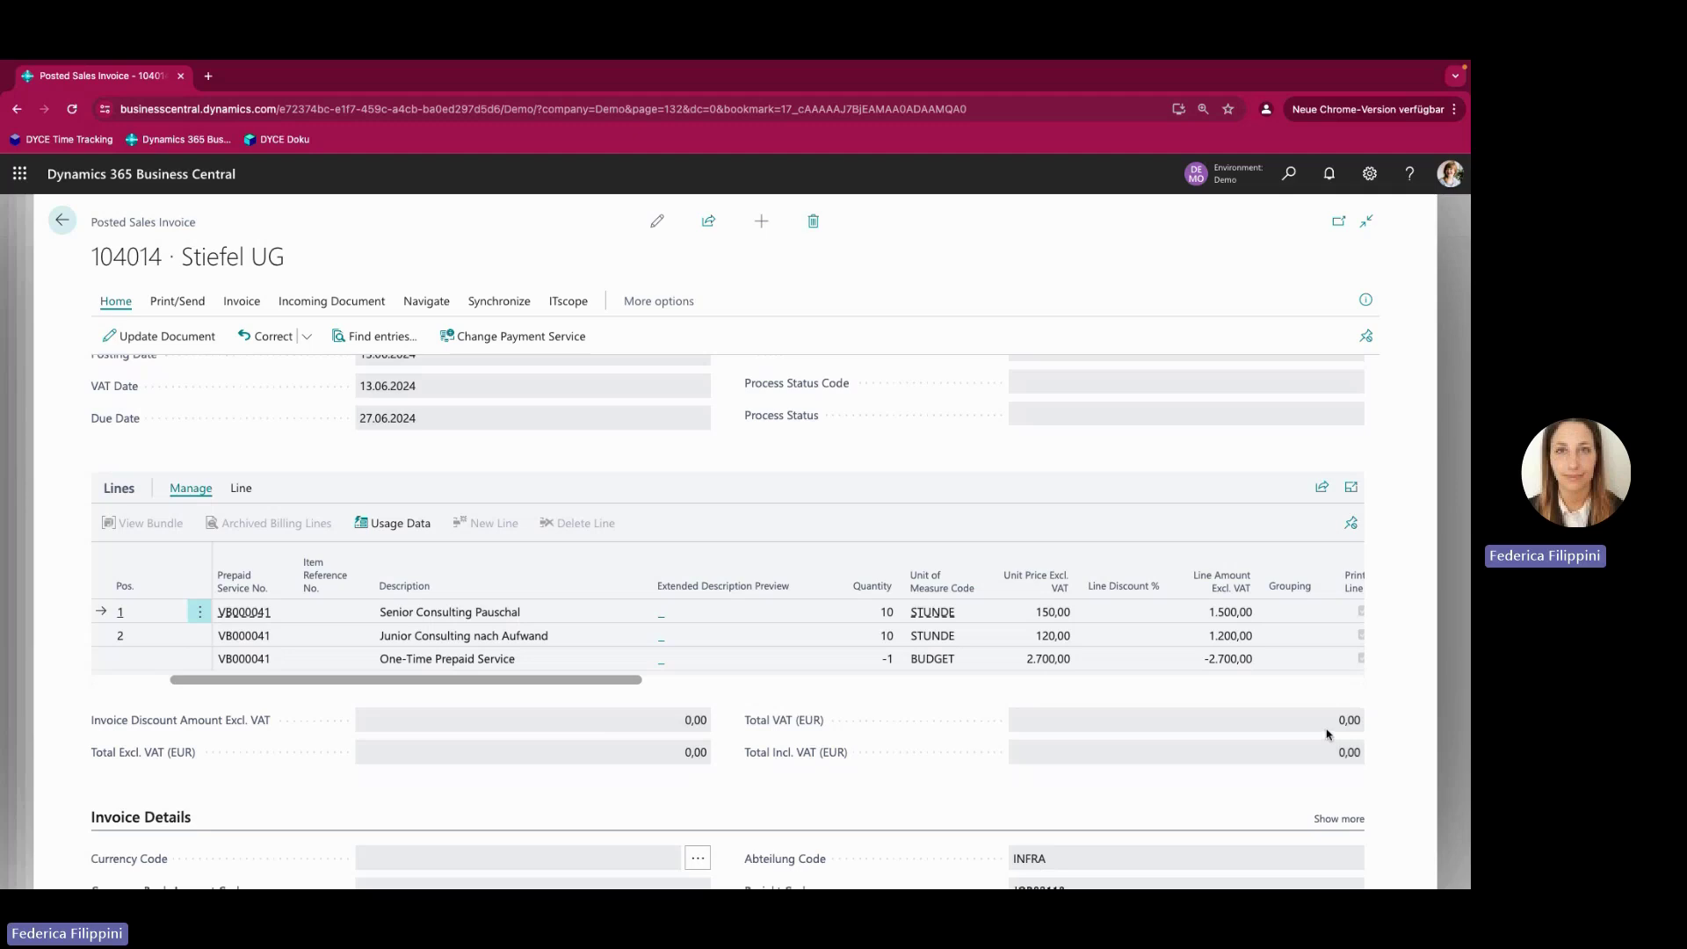
{"action": "left_click_drag", "start_coordinate": [529, 685], "coordinate": [422, 689]}
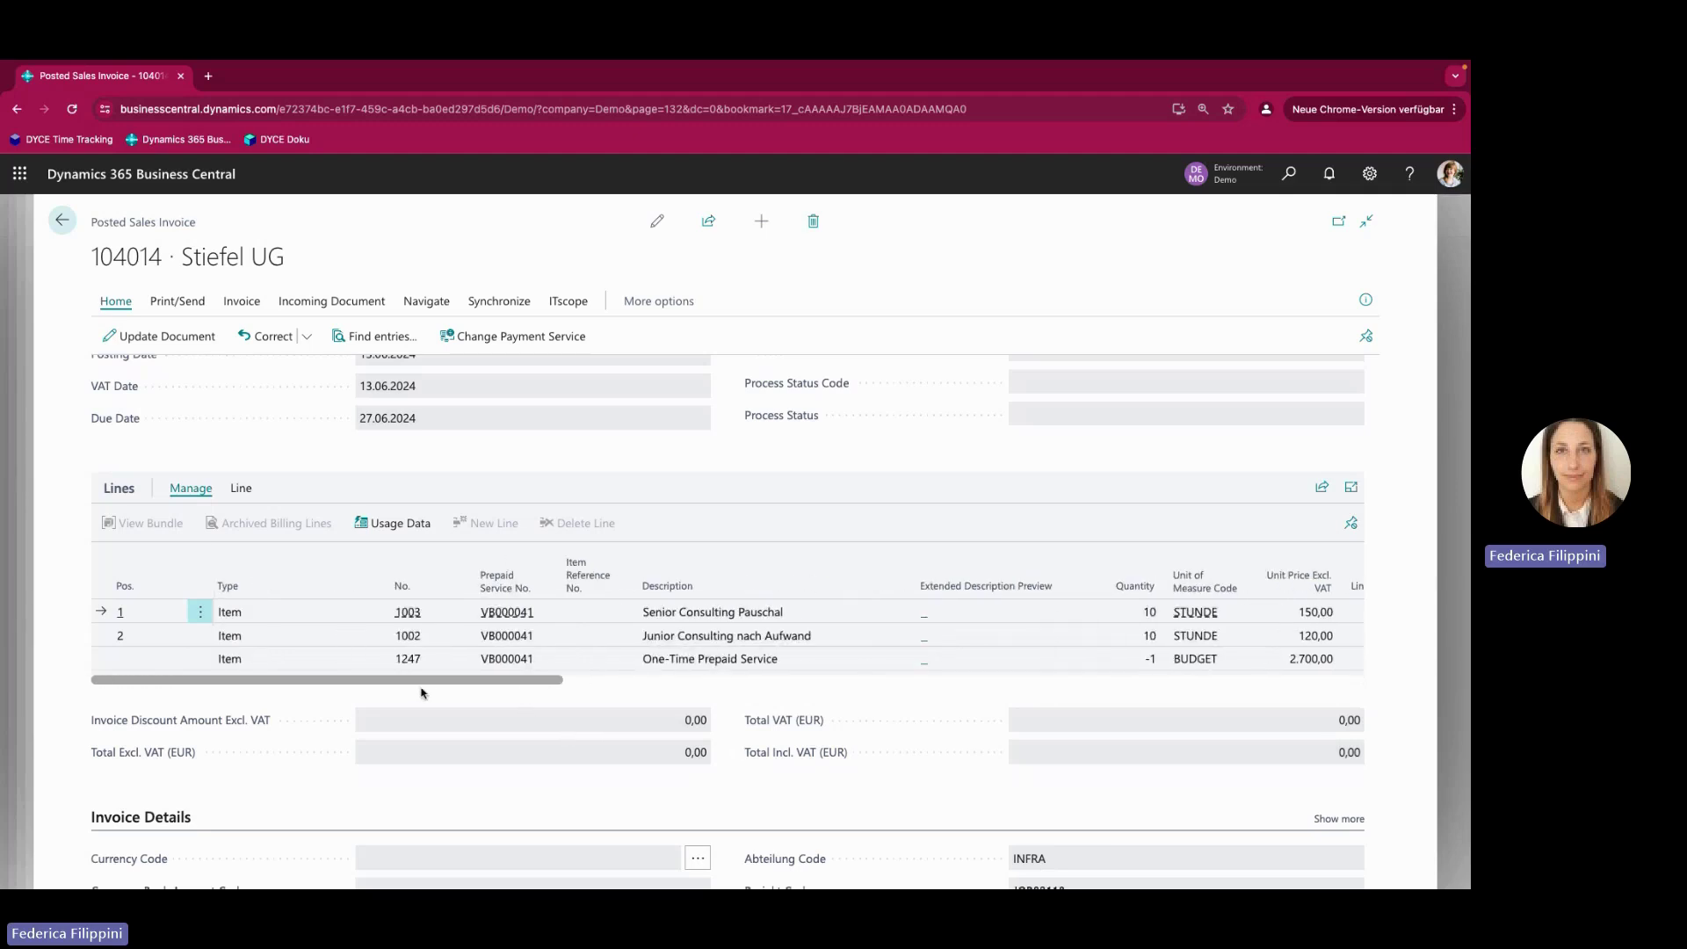
{"action": "left_click", "coordinate": [62, 220]}
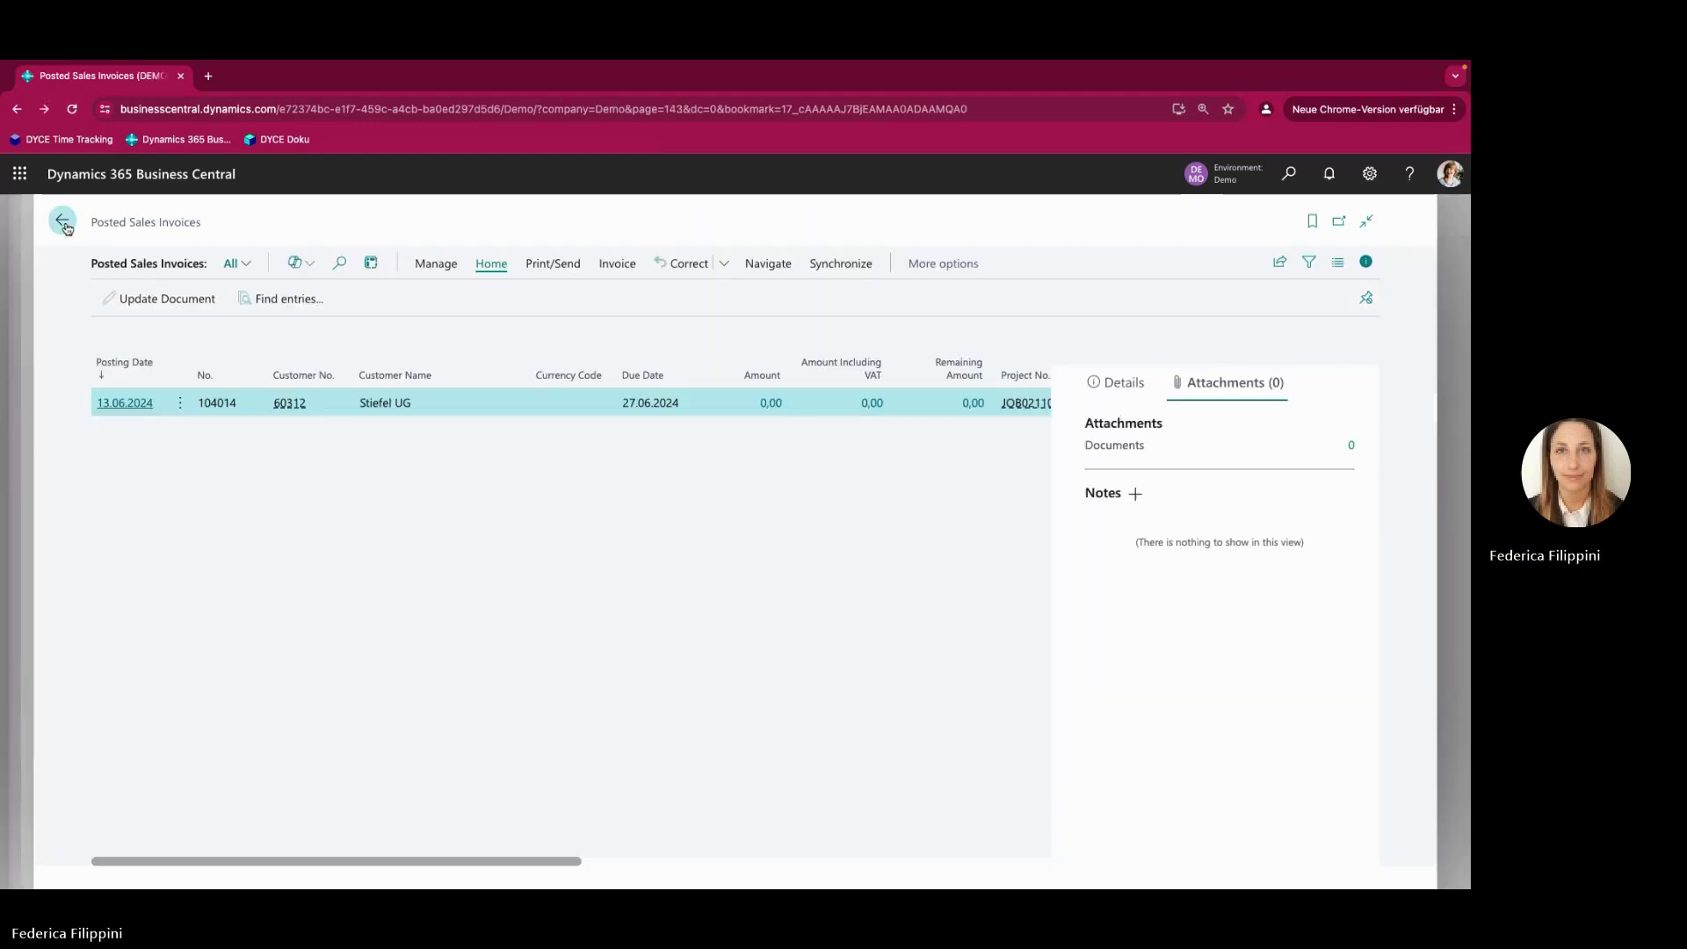
{"action": "left_click", "coordinate": [204, 263]}
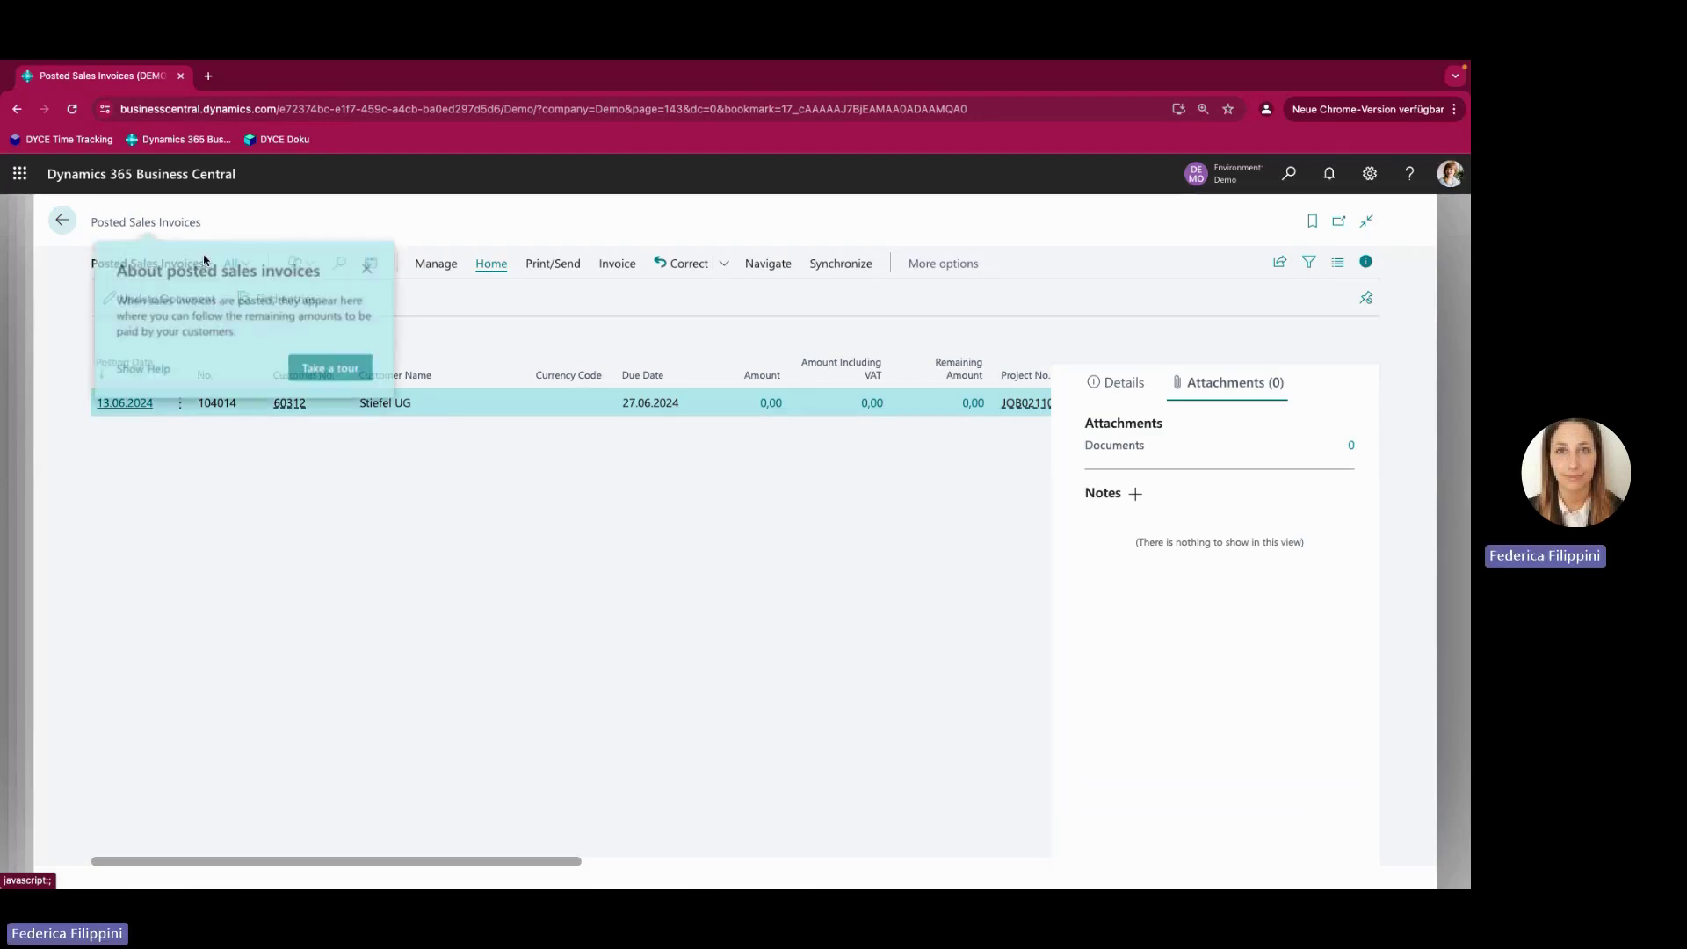
{"action": "left_click", "coordinate": [536, 532]}
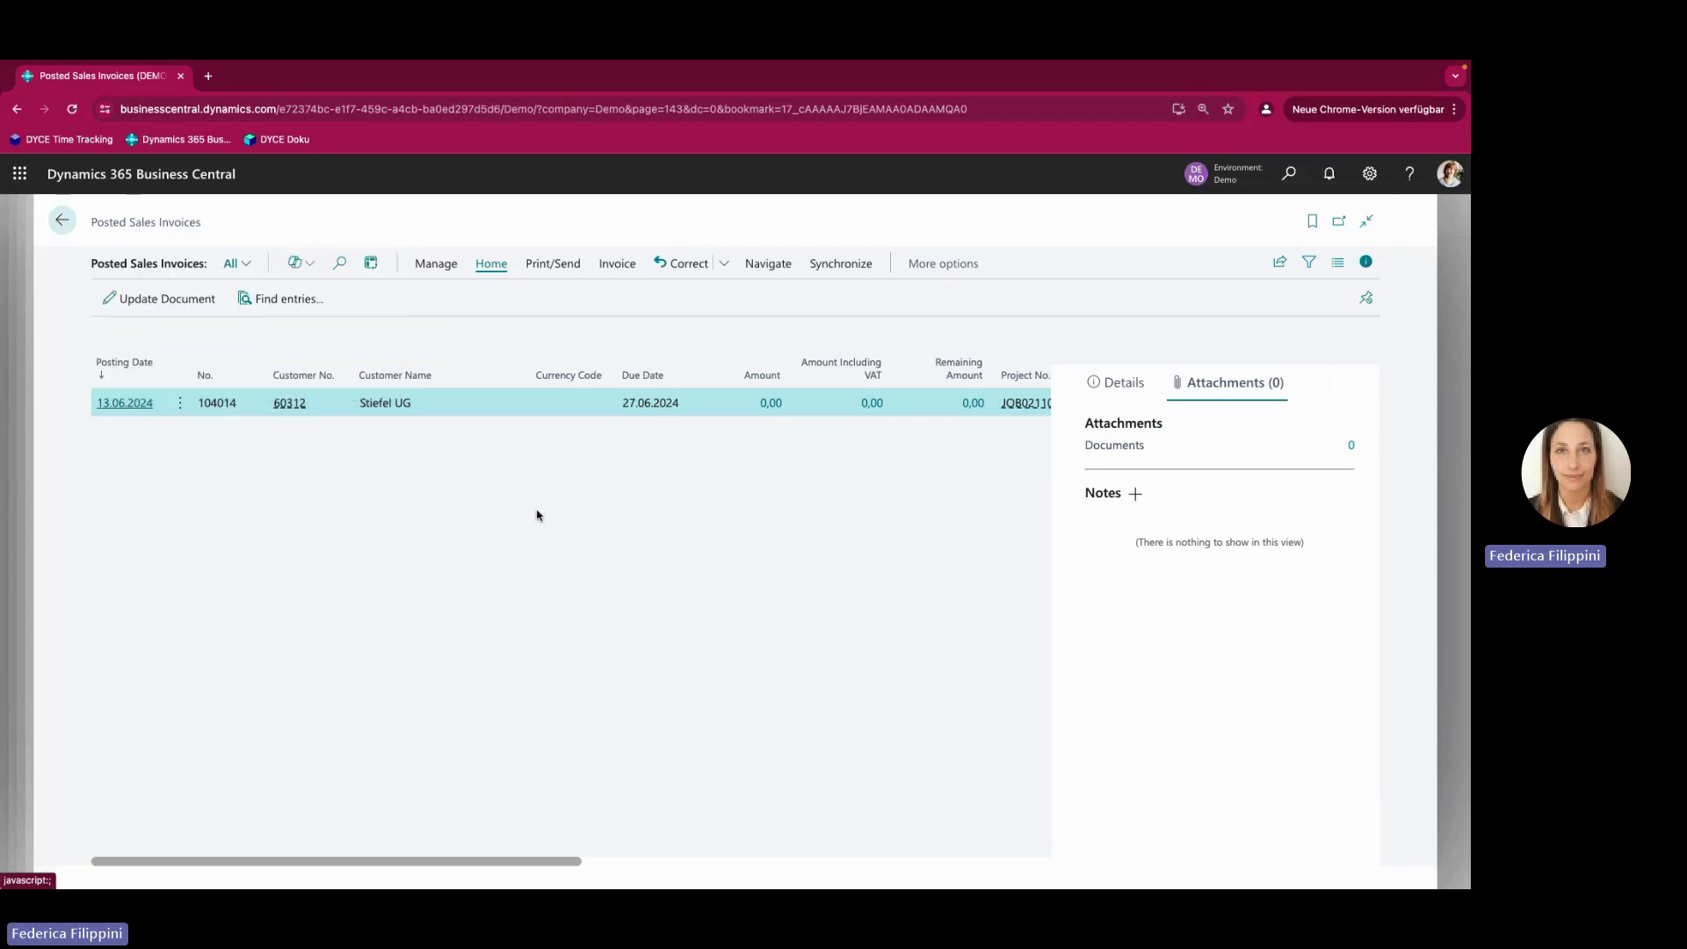
Search for "prepai", open the Prepaid Services list and open Stiefel UG's Consulting prepaid service
{"action": "left_click", "coordinate": [1289, 179]}
{"action": "type", "text": "prepa"}
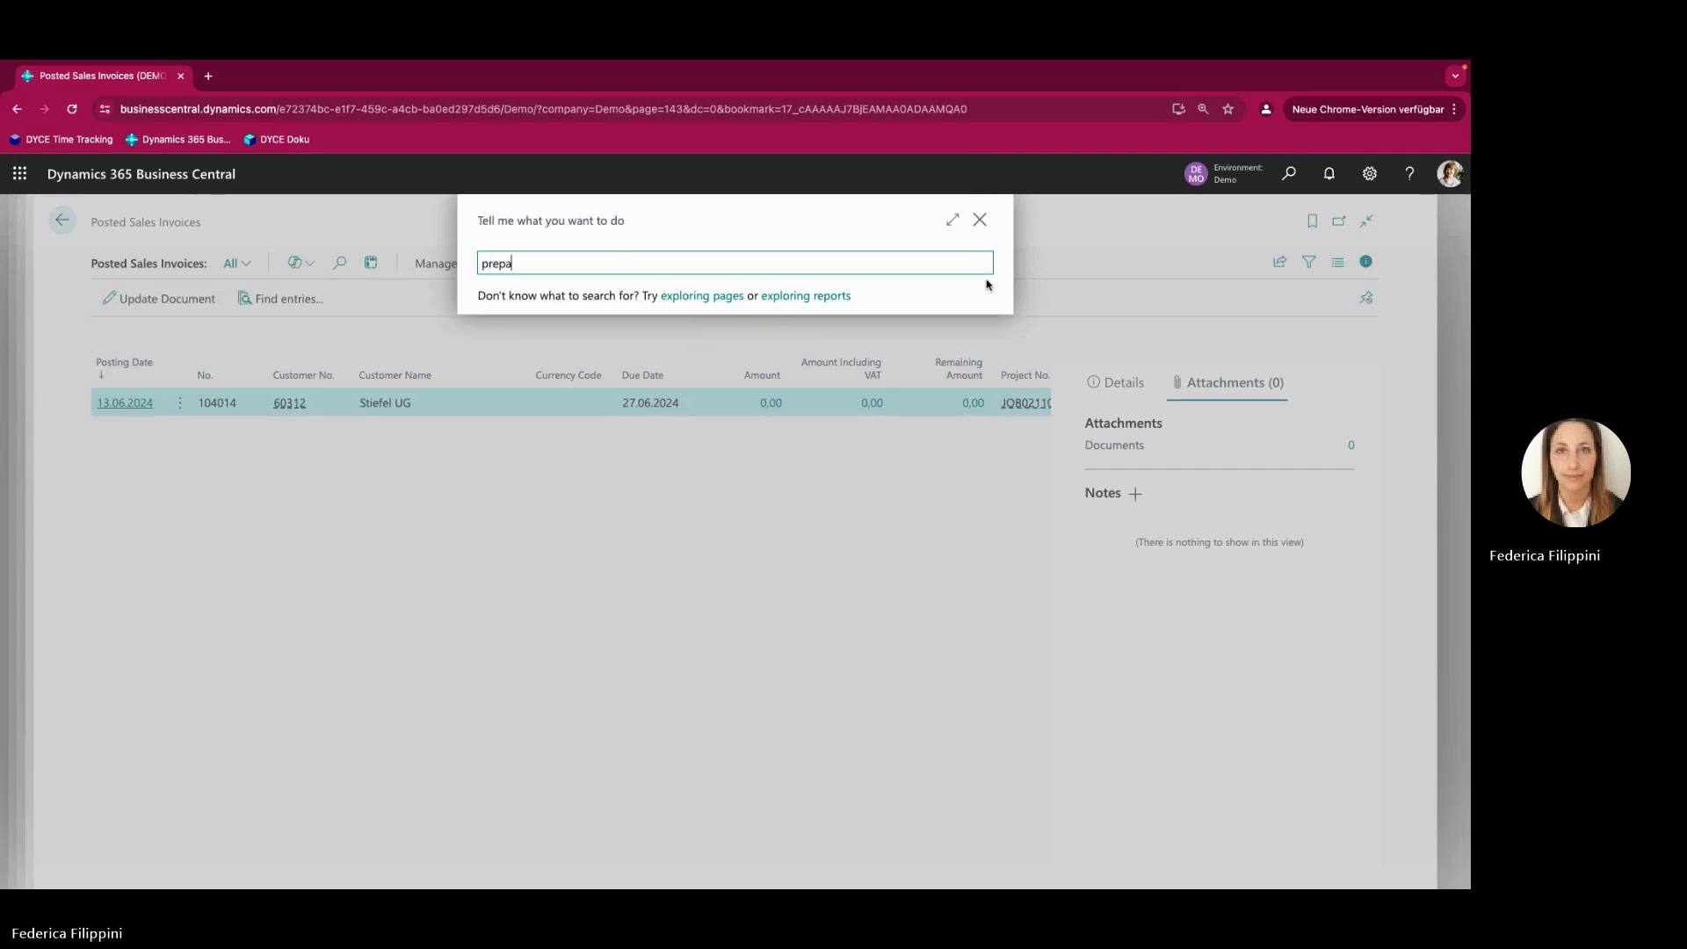
{"action": "type", "text": "id"}
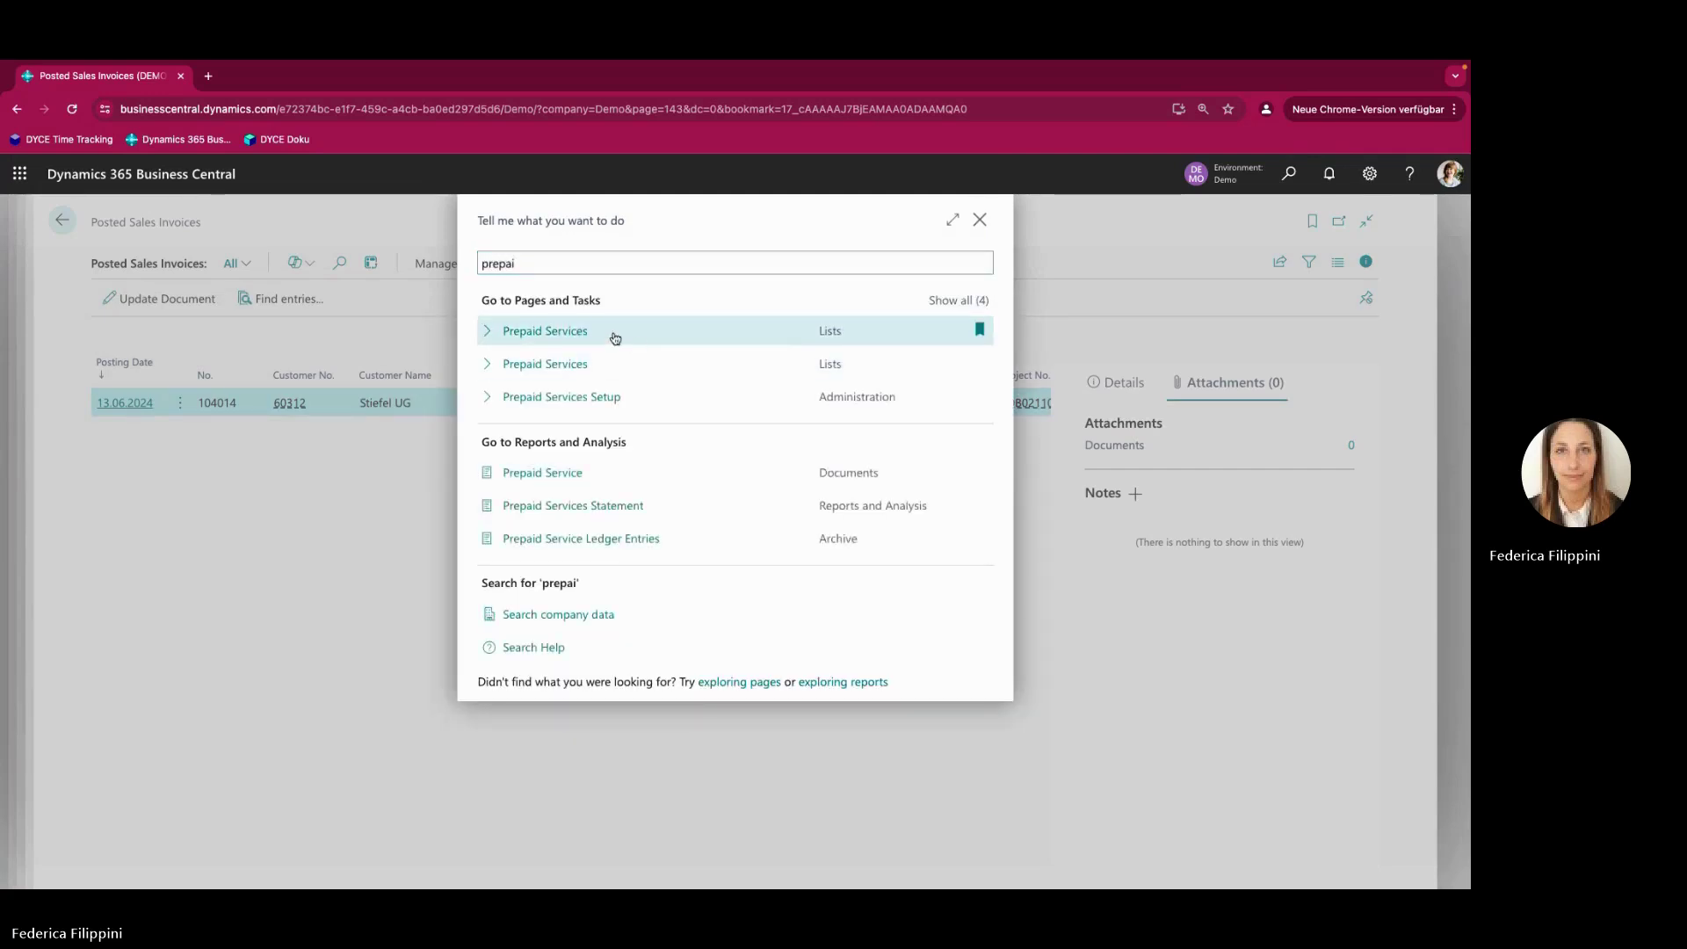
{"action": "left_click", "coordinate": [620, 330]}
{"action": "scroll", "coordinate": [440, 545], "scroll_direction": "down", "scroll_amount": 5}
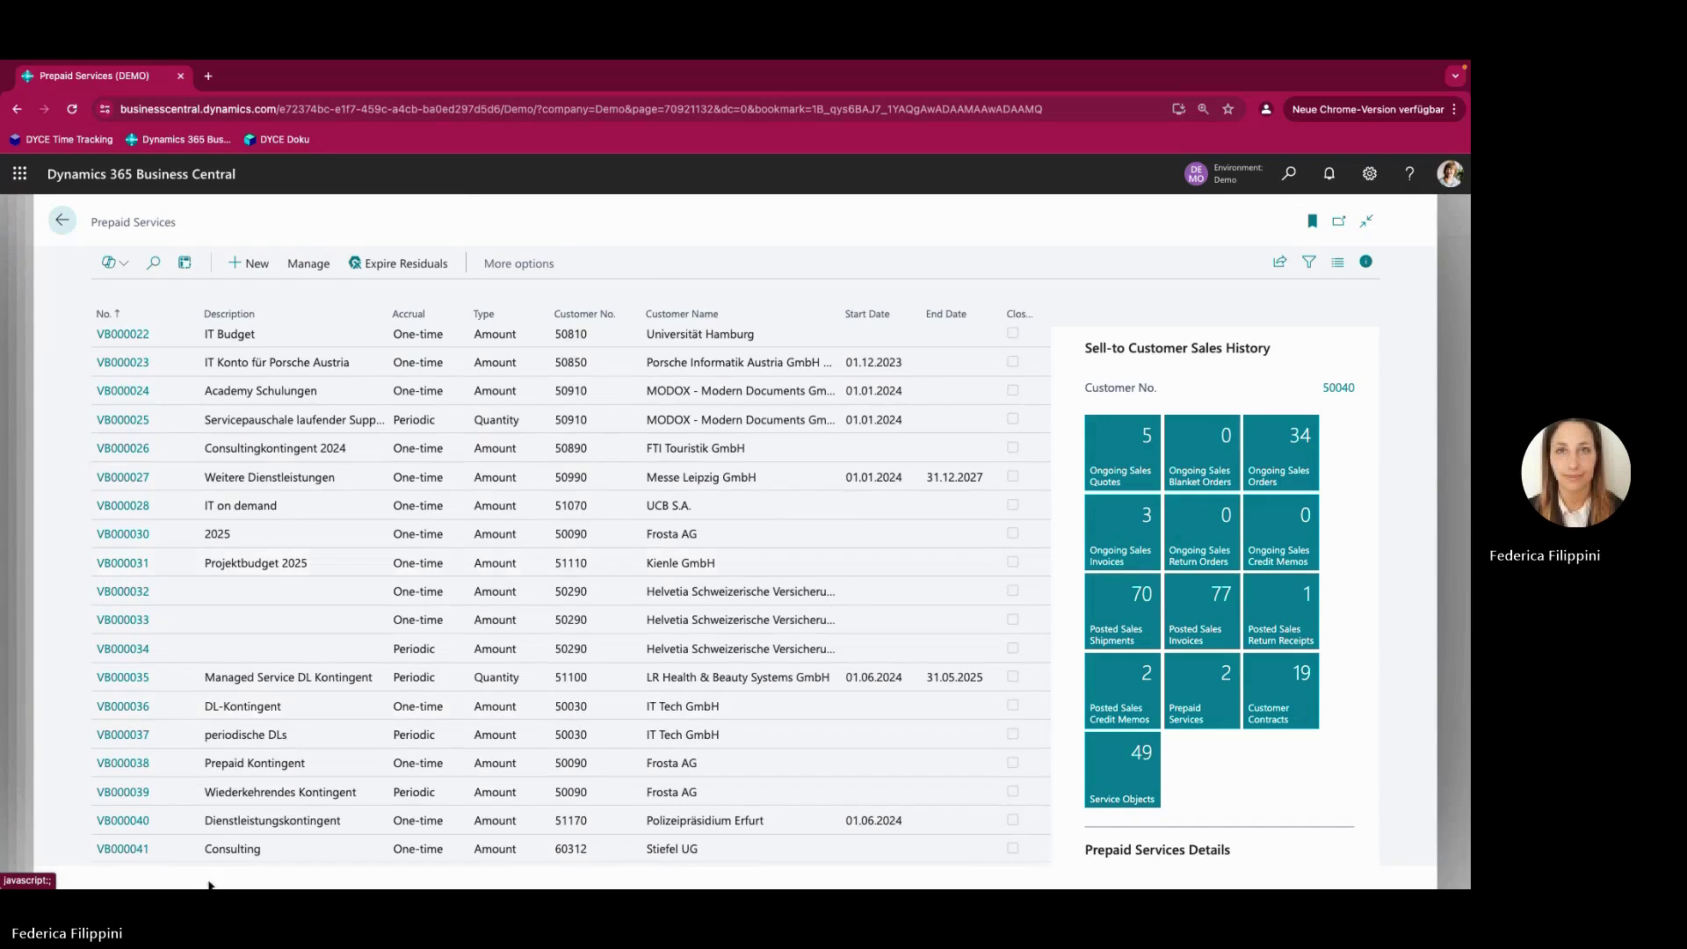
{"action": "left_click", "coordinate": [121, 849]}
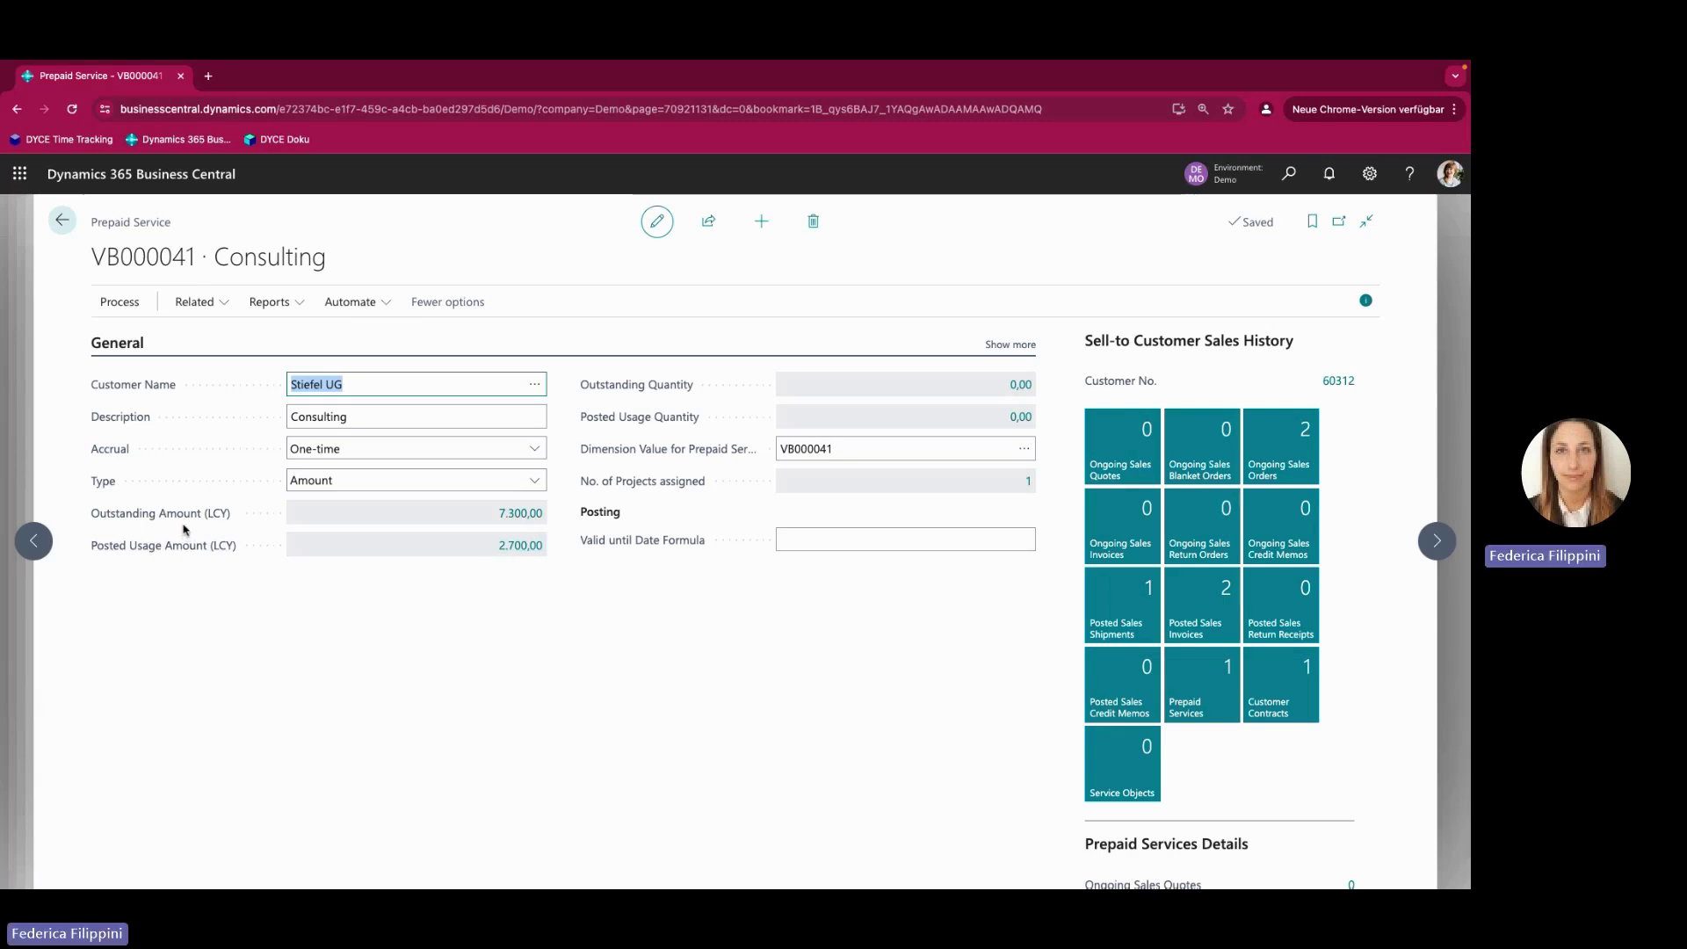
Examine the Consulting prepaid service's ledger entries, including amounts and remaining amounts, and return to its card
{"action": "left_click", "coordinate": [216, 308]}
{"action": "left_click", "coordinate": [226, 333]}
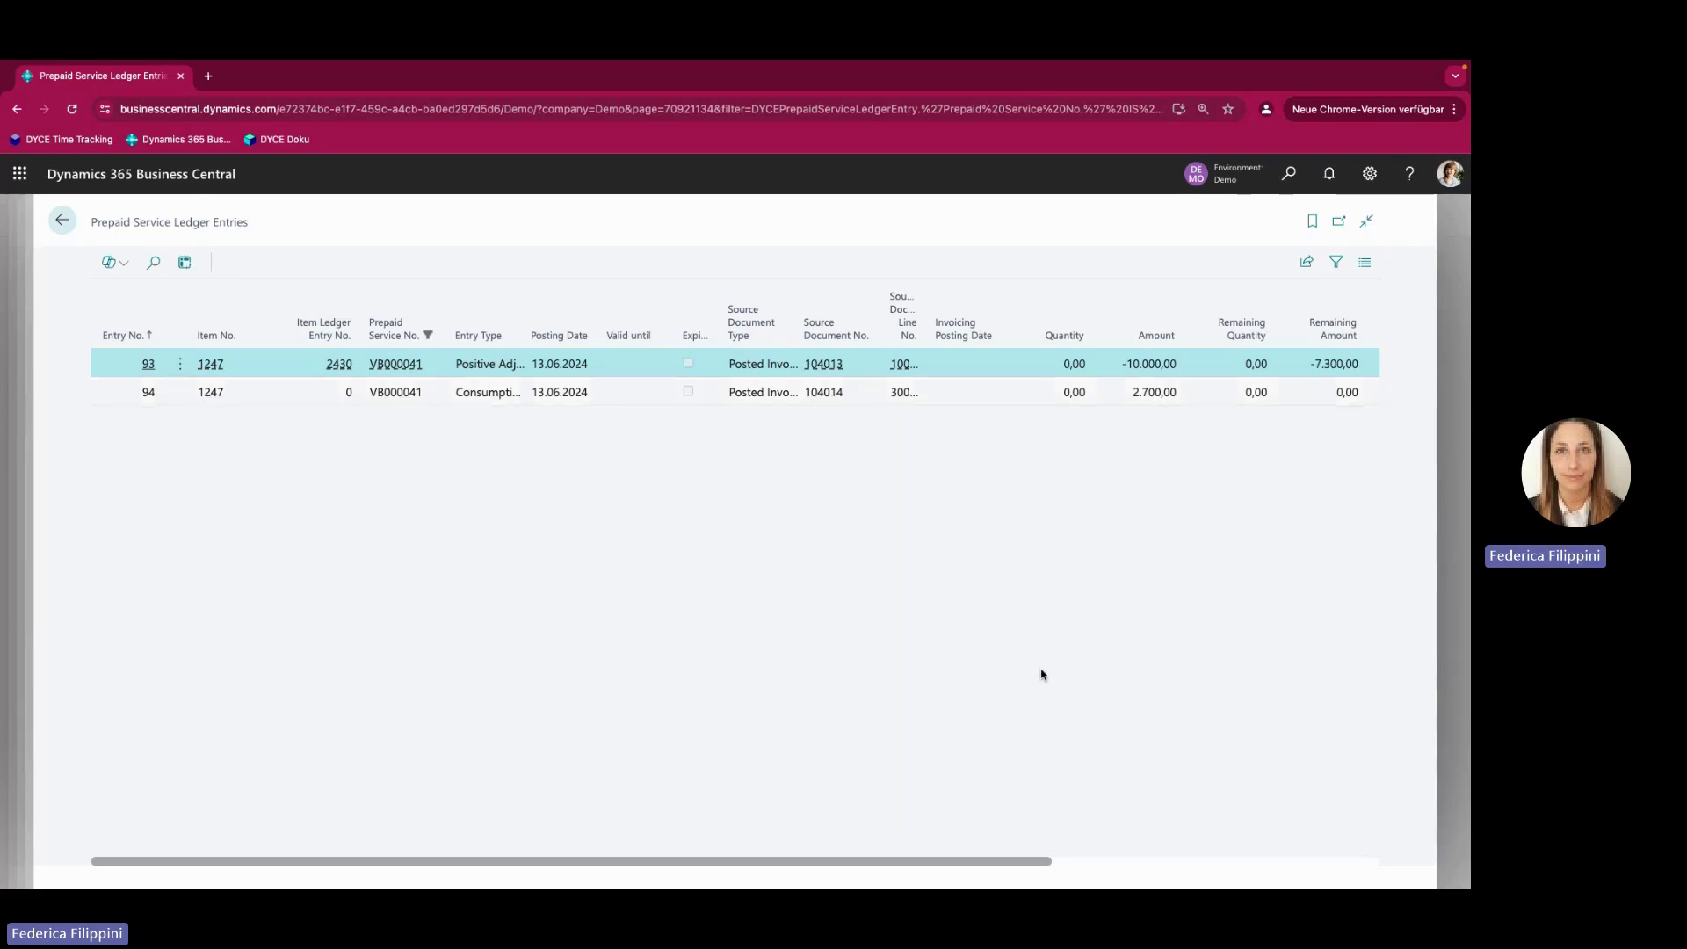
{"action": "left_click_drag", "start_coordinate": [829, 865], "coordinate": [670, 886]}
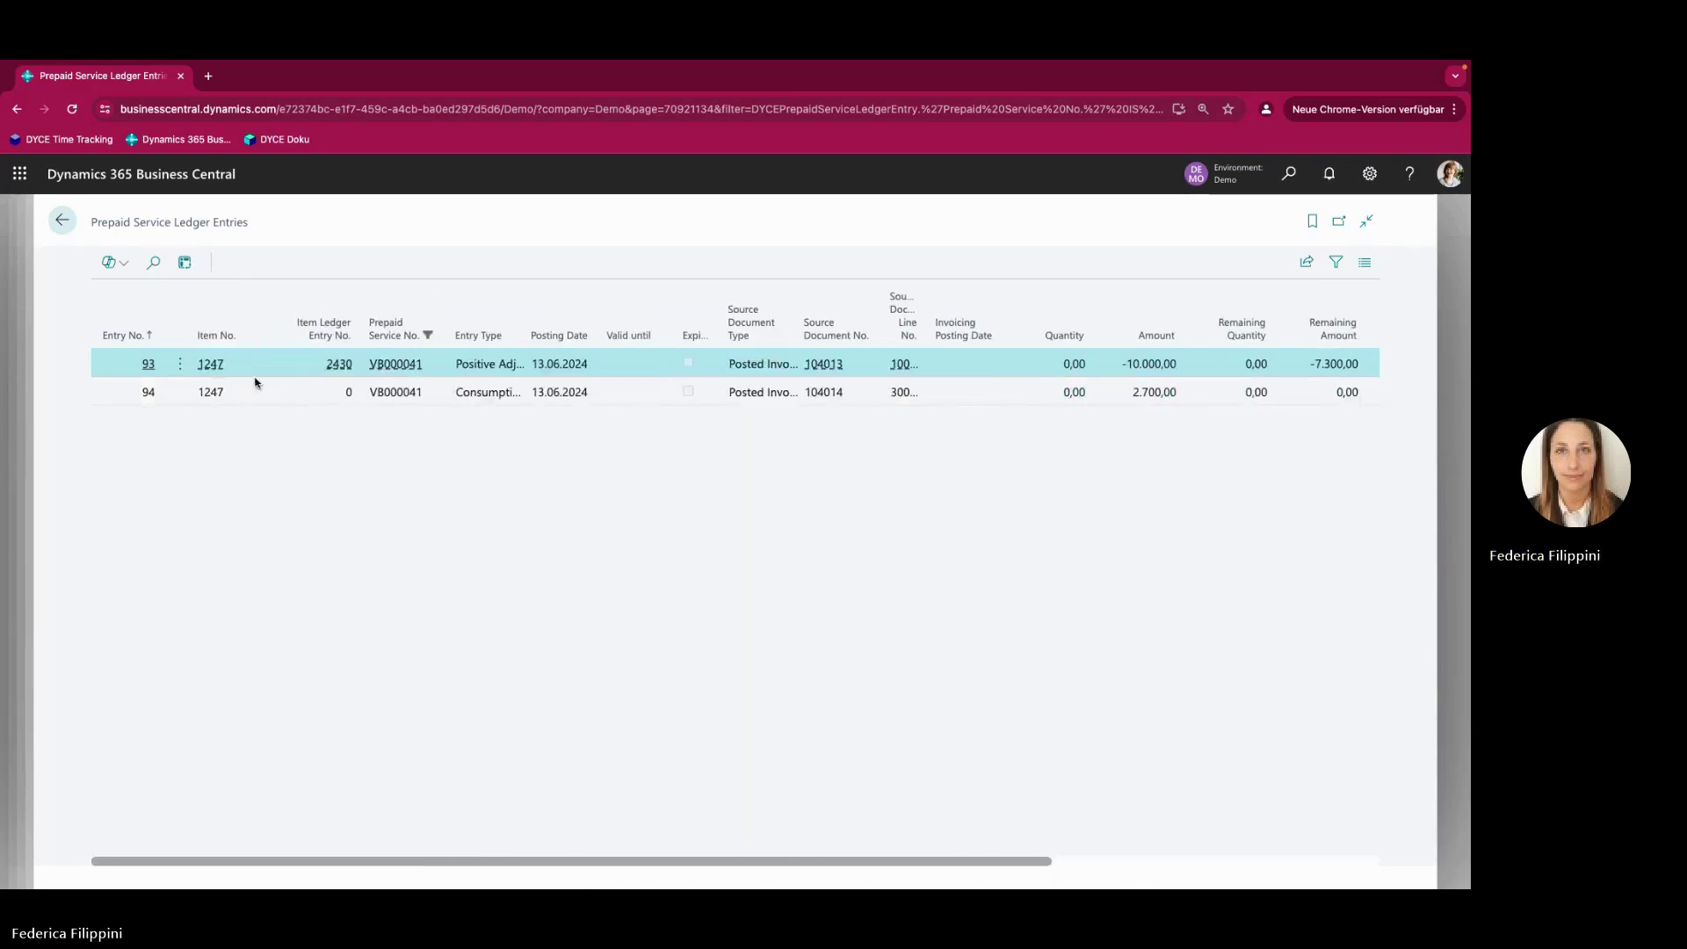
{"action": "left_click", "coordinate": [63, 221]}
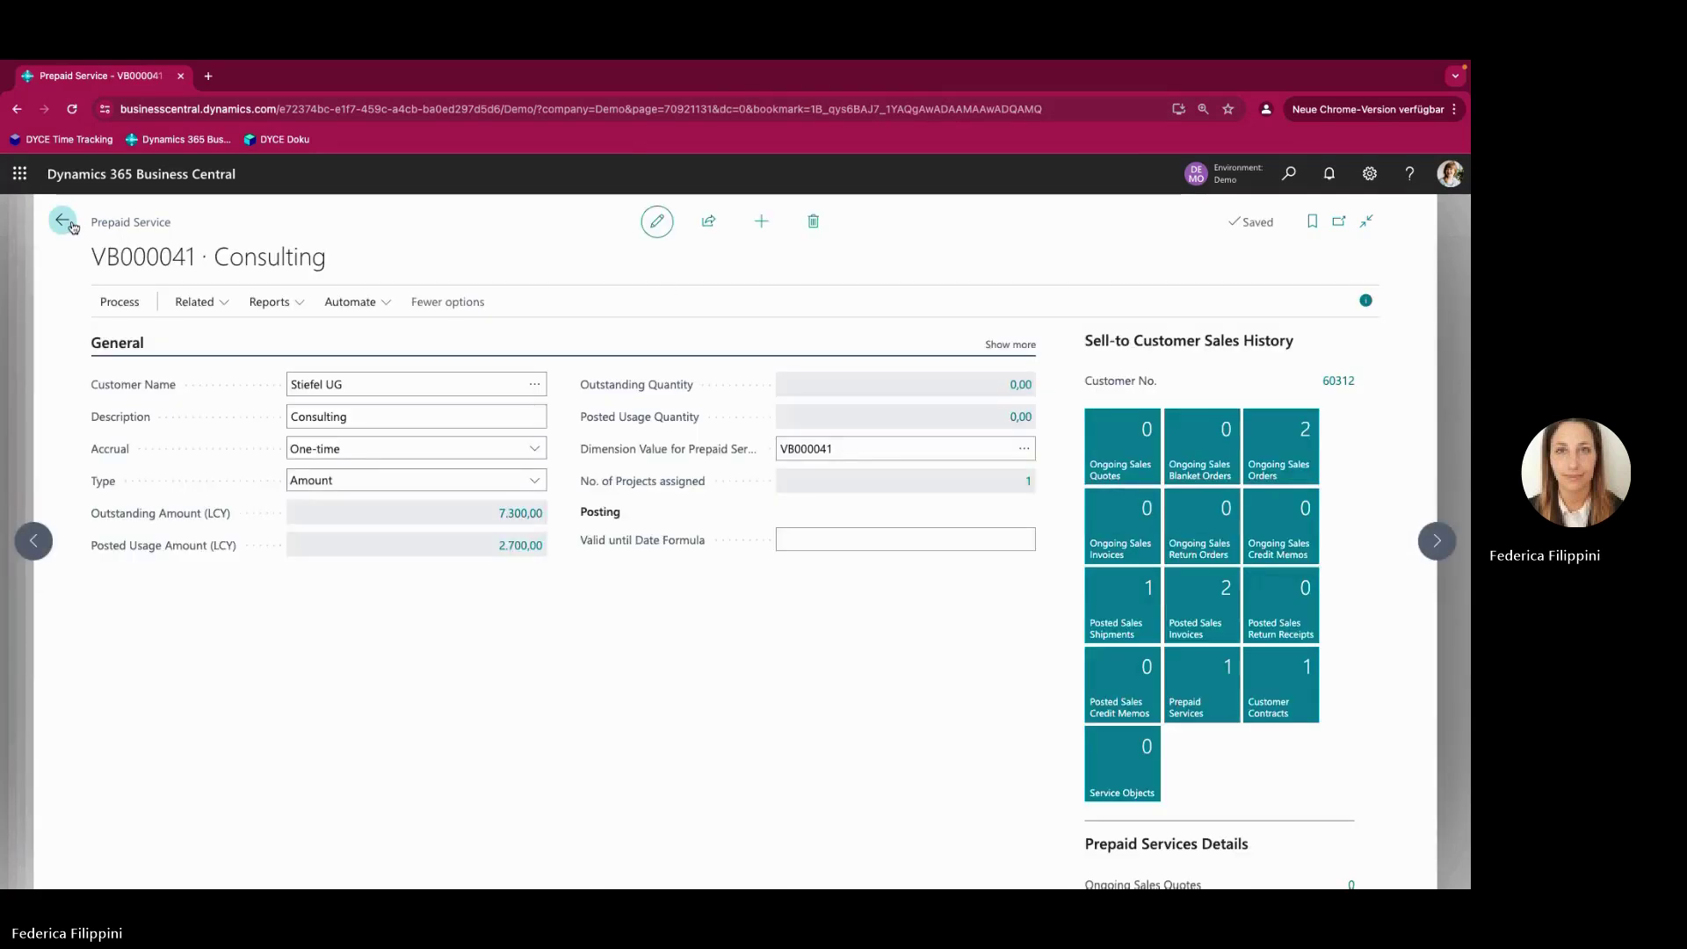